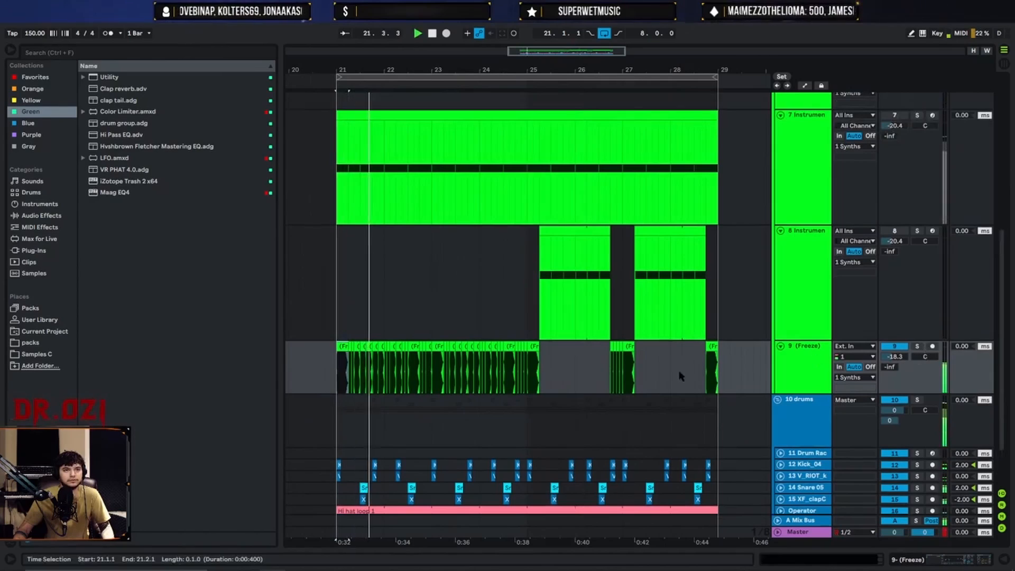
scroll(659, 362, "down", 1)
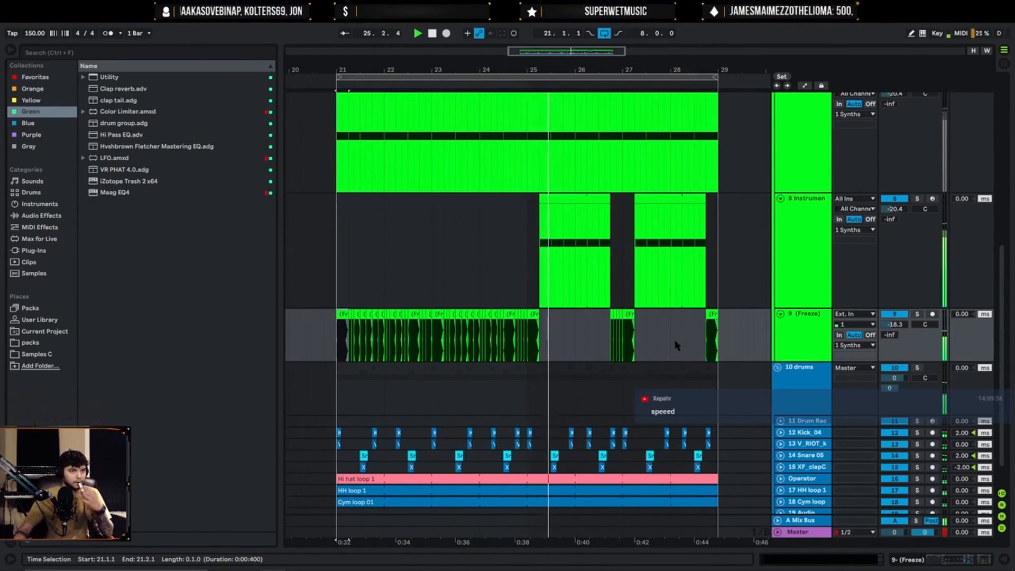
left_click(670, 346)
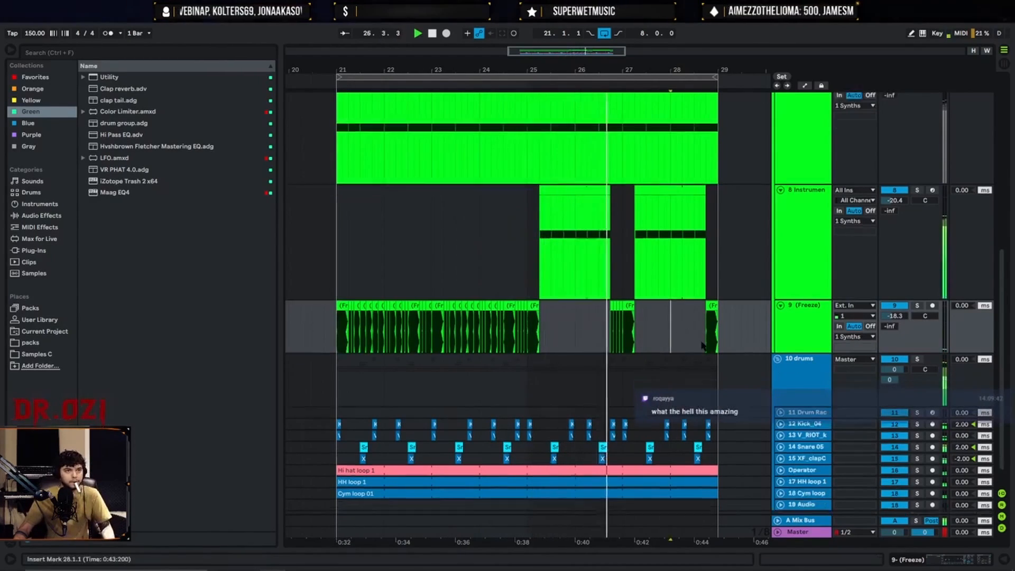
scroll(687, 345, "down", 1)
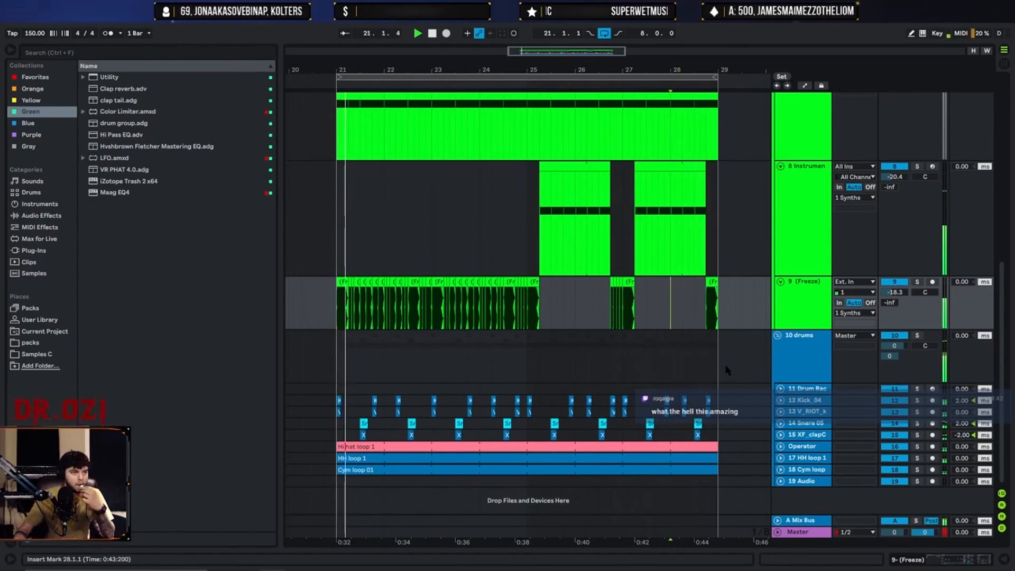
Fold and deactivate the existing bass tracks 7, 8 and 9 (Freeze) in the arrangement.
scroll(725, 370, "up", 3)
left_click(816, 193)
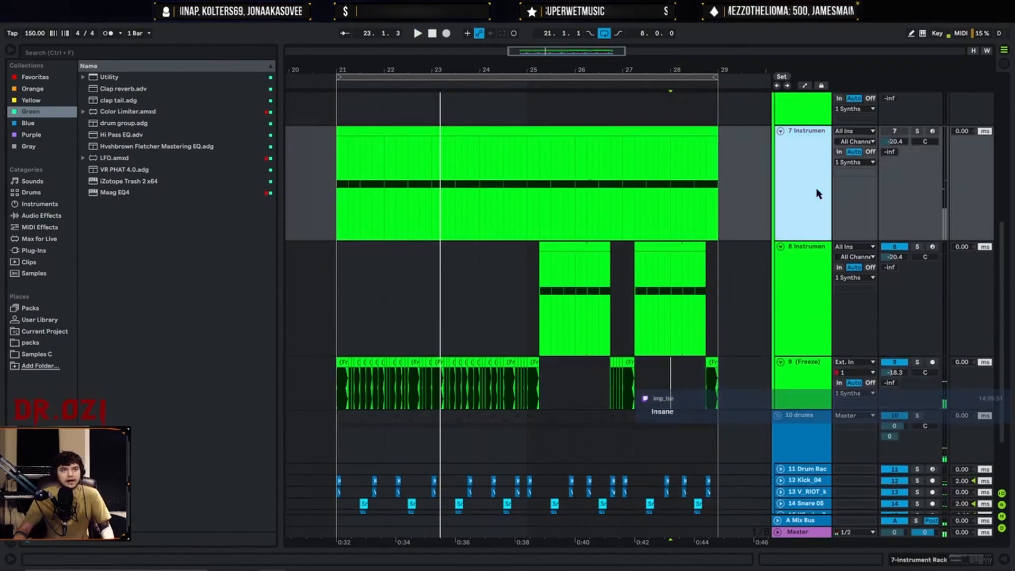
left_click(780, 131)
left_click(780, 200)
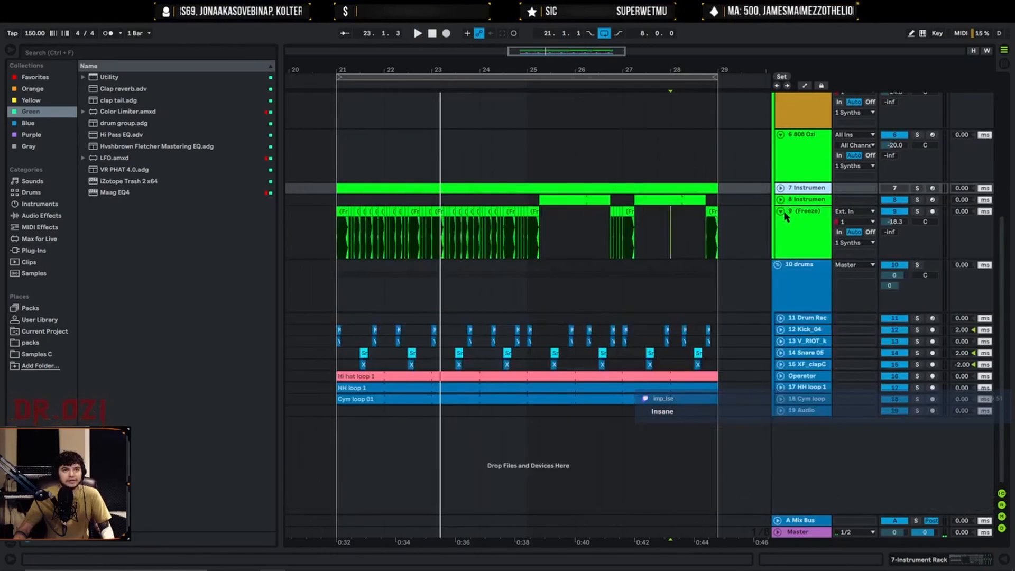
left_click(780, 212)
Insert a new MIDI track below the 9 (Freeze) track and load the FM8 VST instrument on it.
key("ctrl+shift+t")
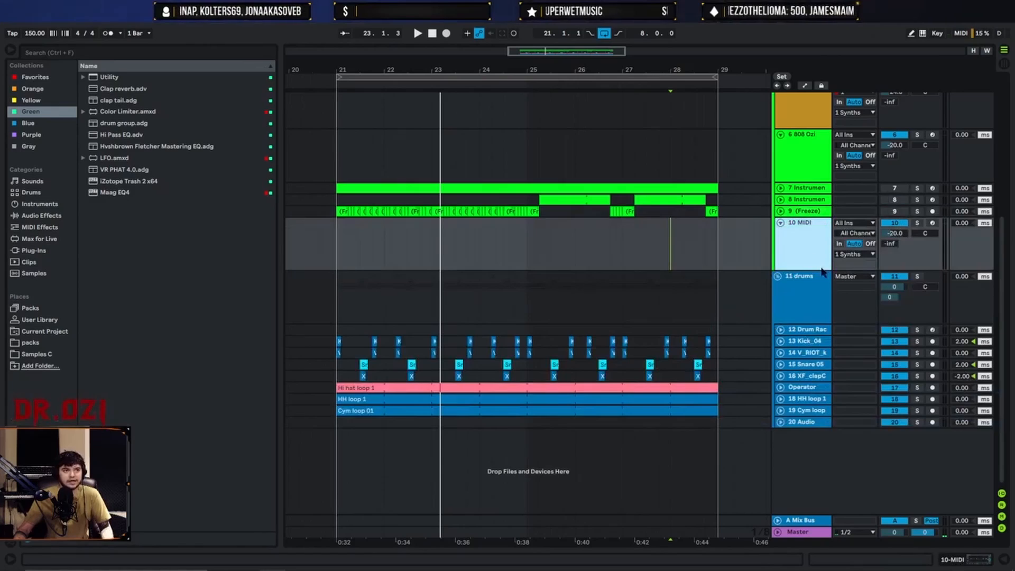
left_click(34, 250)
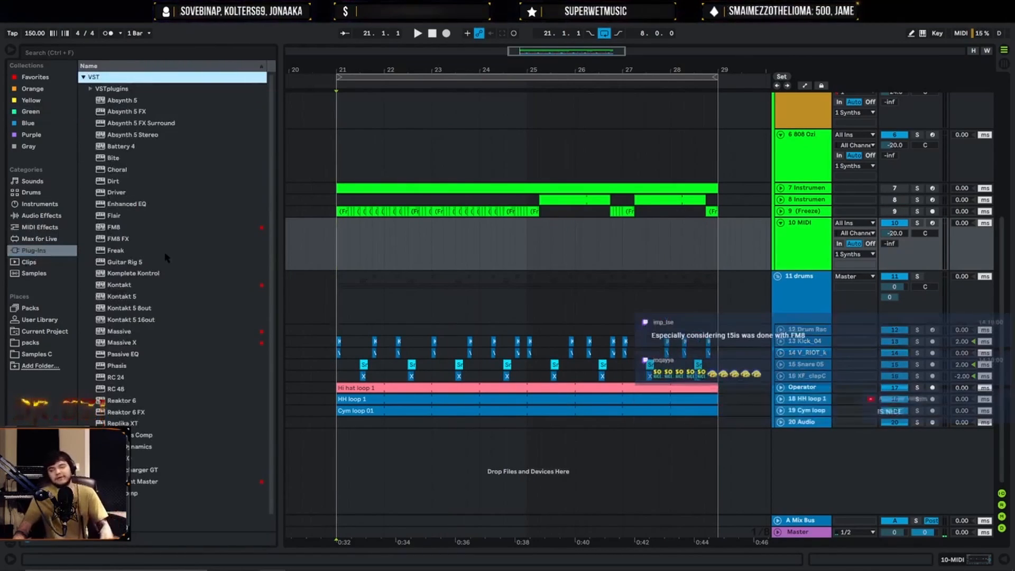
scroll(178, 328, "down", 1)
scroll(167, 355, "up", 1)
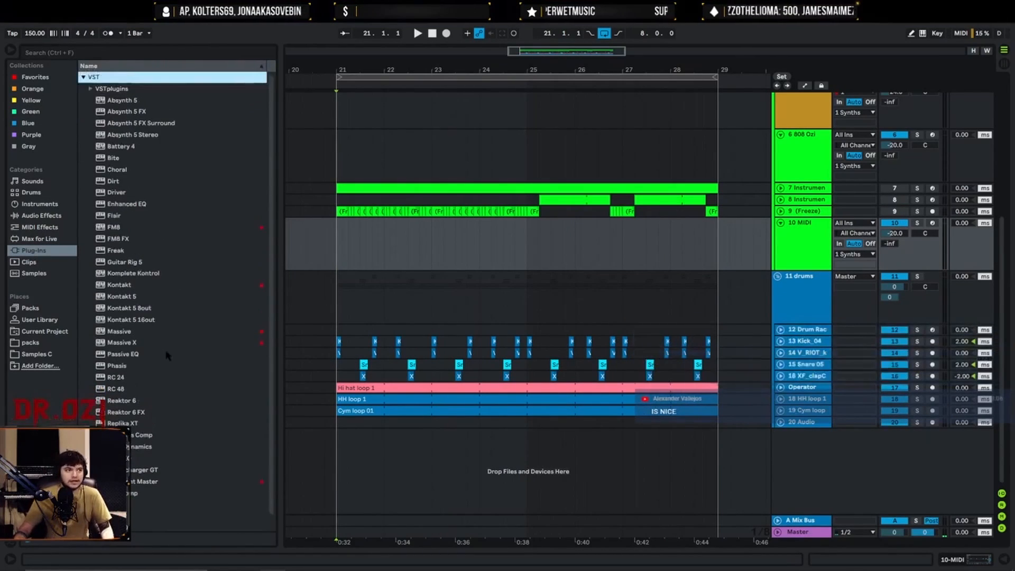
left_click(125, 229)
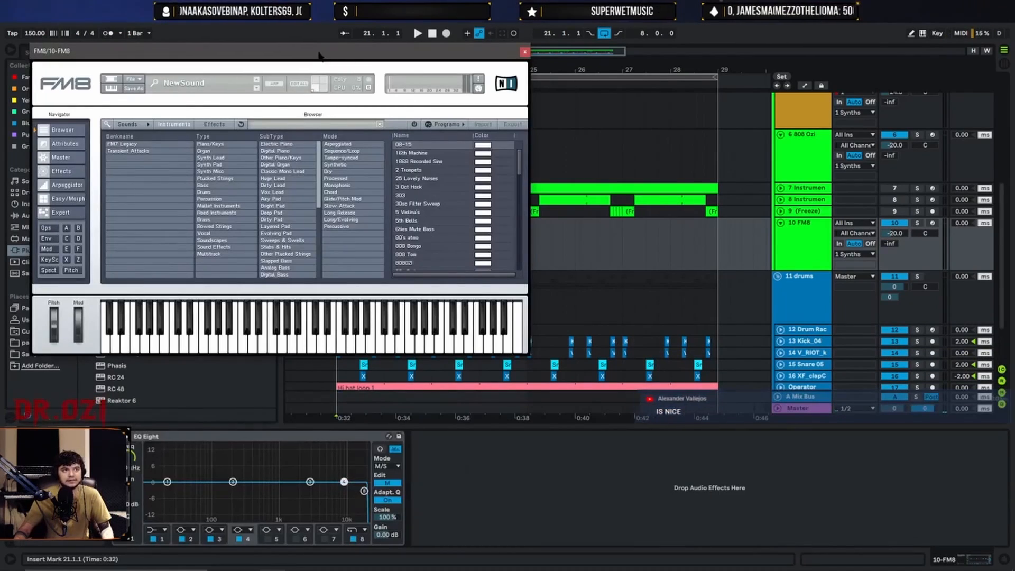
Reposition the FM8 window over the arrangement and show its Expert page with operator F and the FM matrix.
left_click_drag(320, 55, 586, 136)
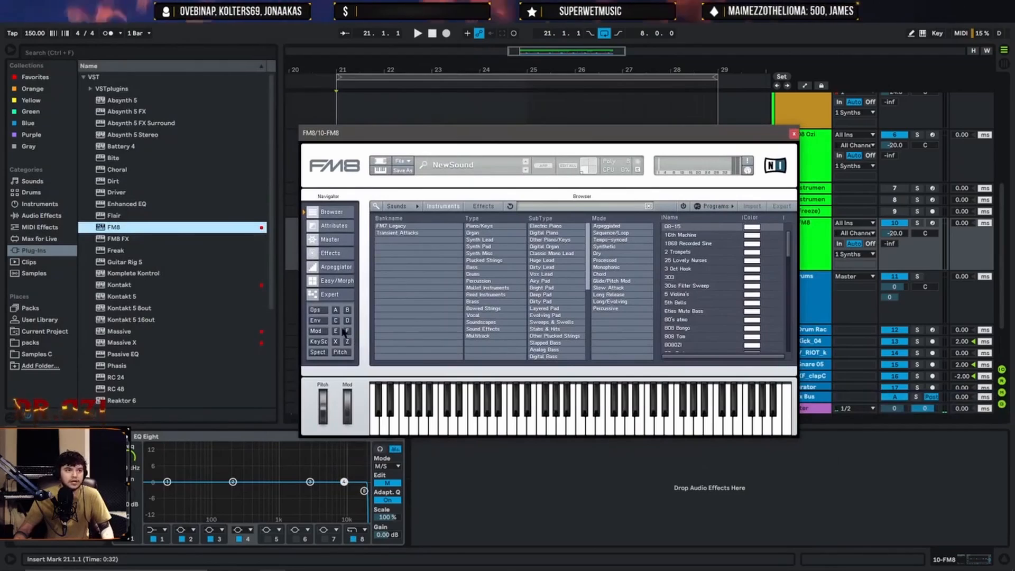
left_click(329, 294)
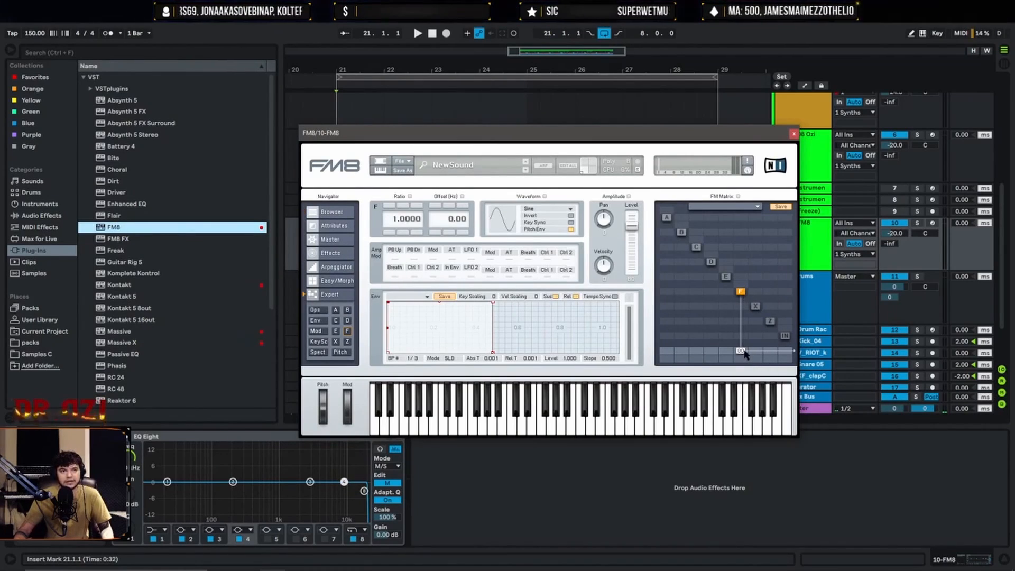
left_click_drag(622, 135, 659, 100)
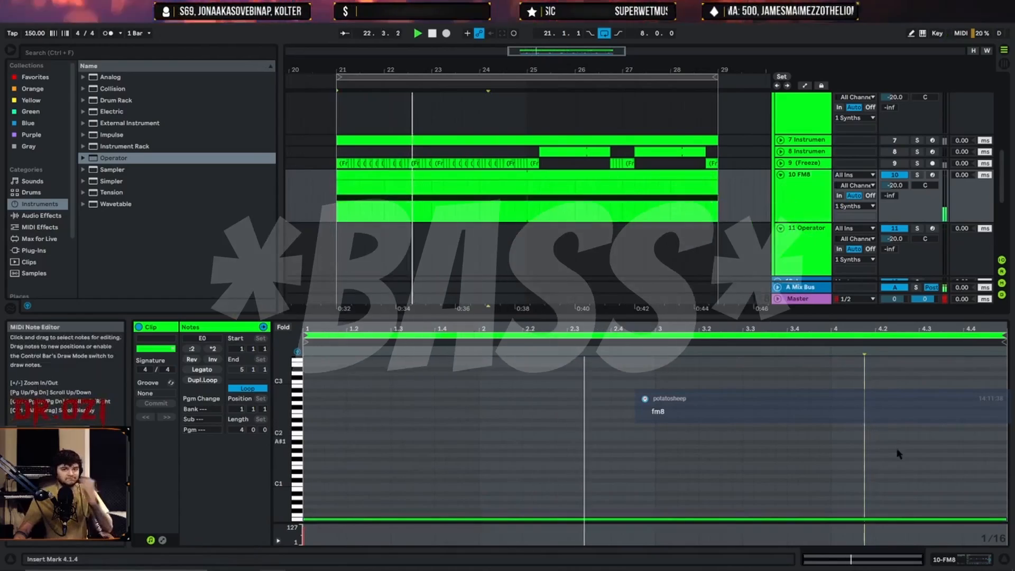
Group the FM8 device on track 10 into an Instrument Rack and show the rack's macro controls.
left_click(1004, 561)
double_click(809, 248)
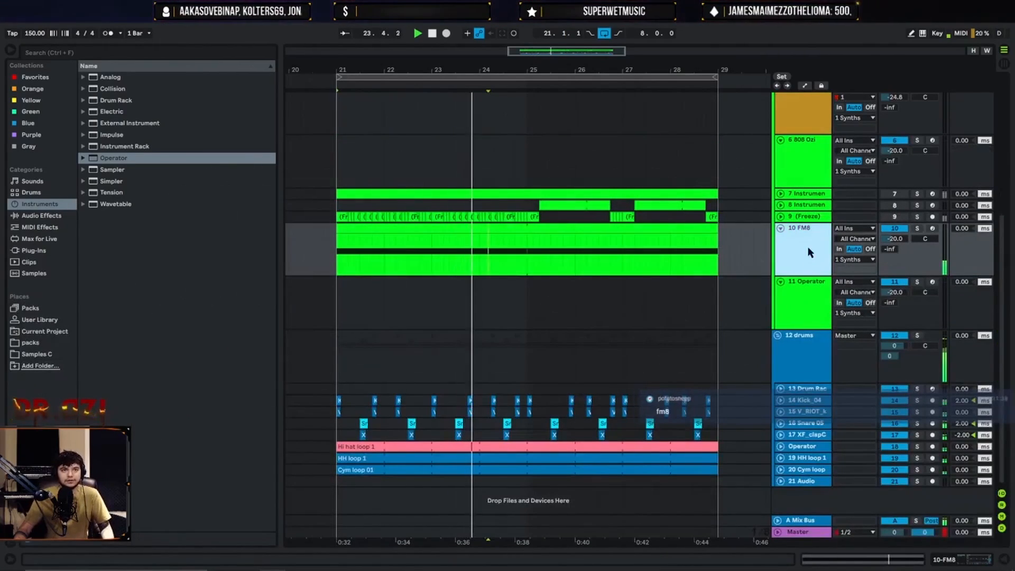
left_click(199, 454)
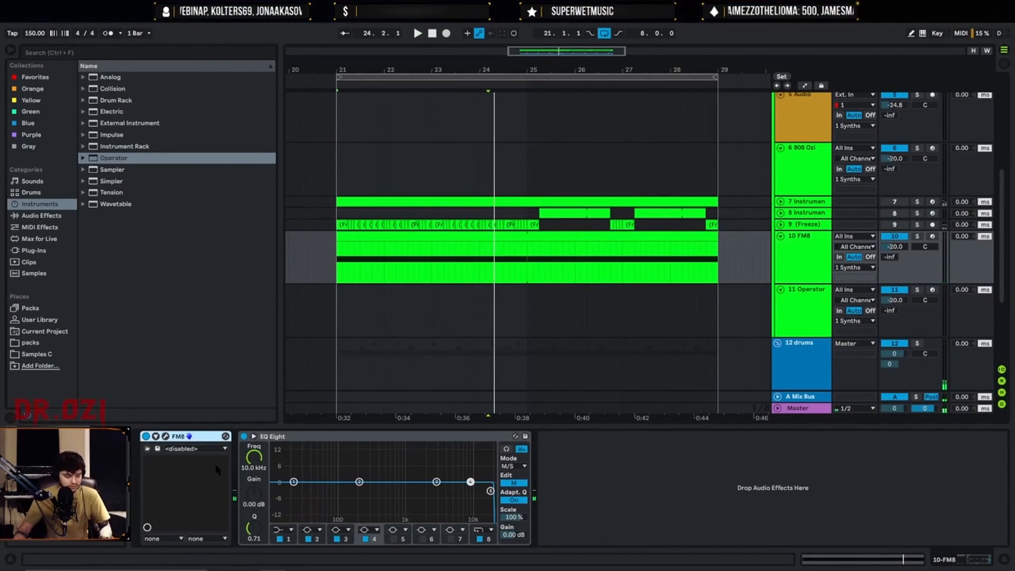
key("ctrl+g")
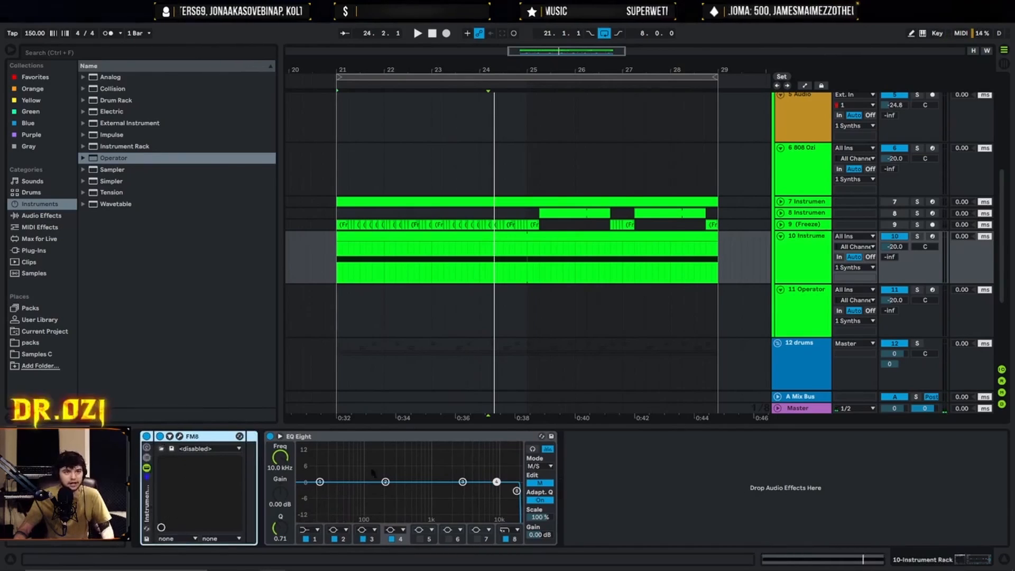
left_click(623, 487)
left_click(147, 447)
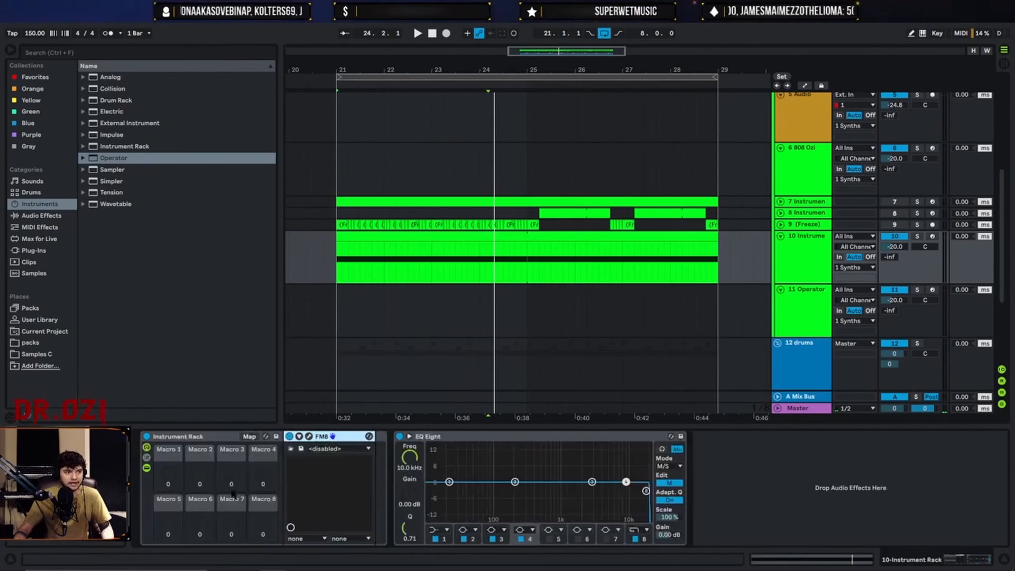
left_click(334, 478)
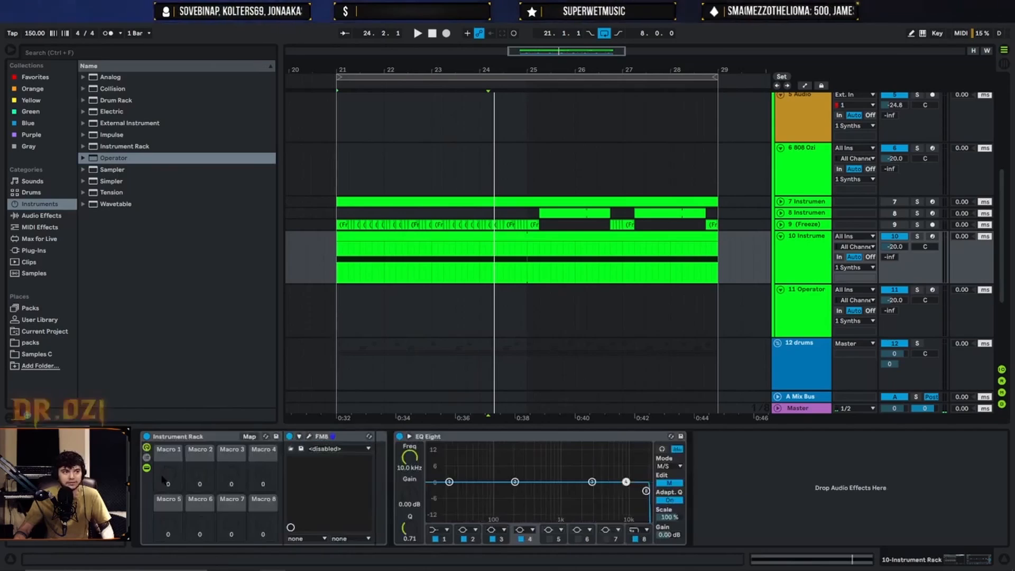
Reopen the FM8 editor and remove the modulation connection between operators A and F in the FM matrix.
left_click(309, 438)
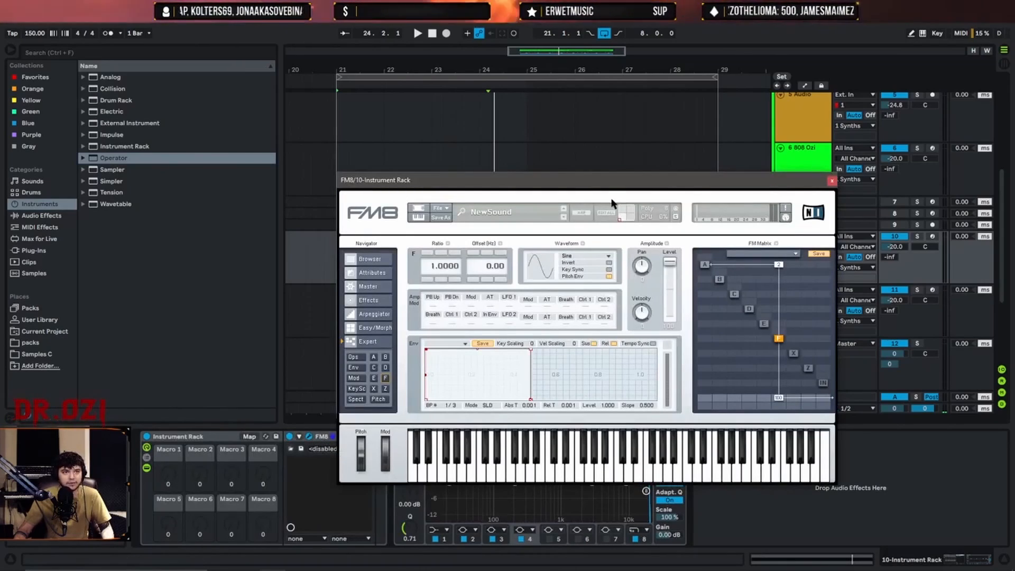
left_click_drag(605, 181, 582, 141)
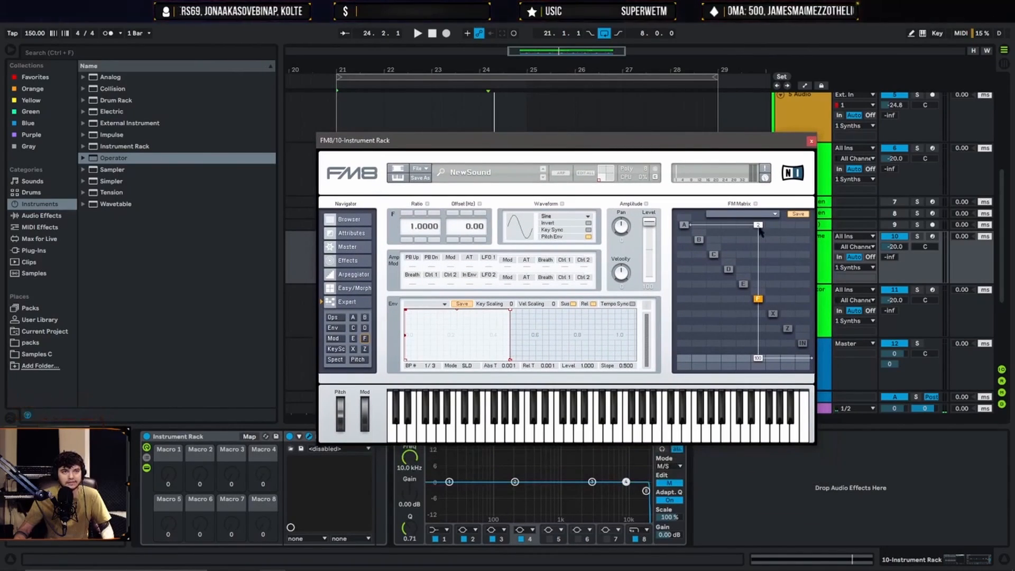
left_click_drag(758, 228, 756, 307)
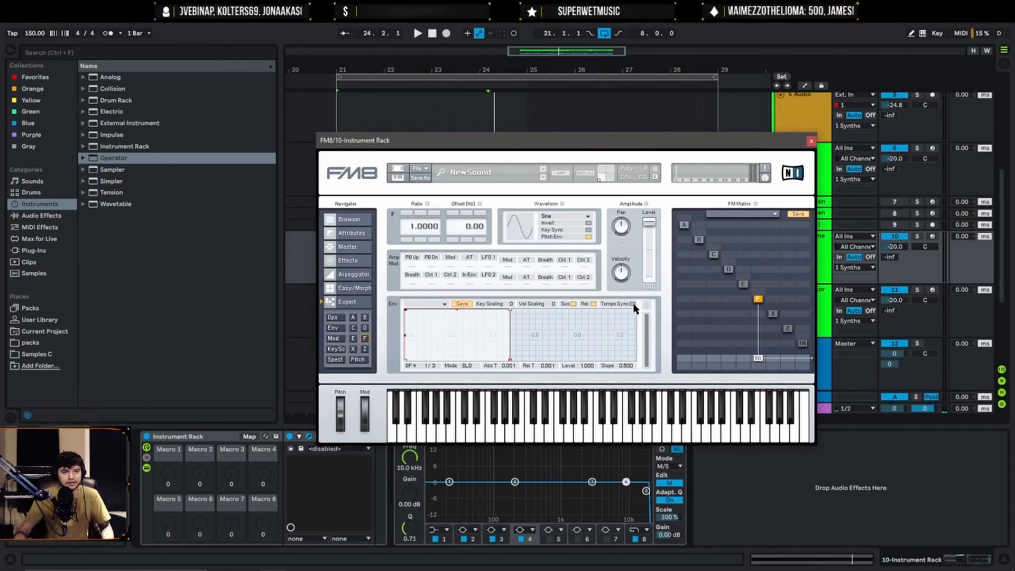
left_click_drag(602, 139, 550, 93)
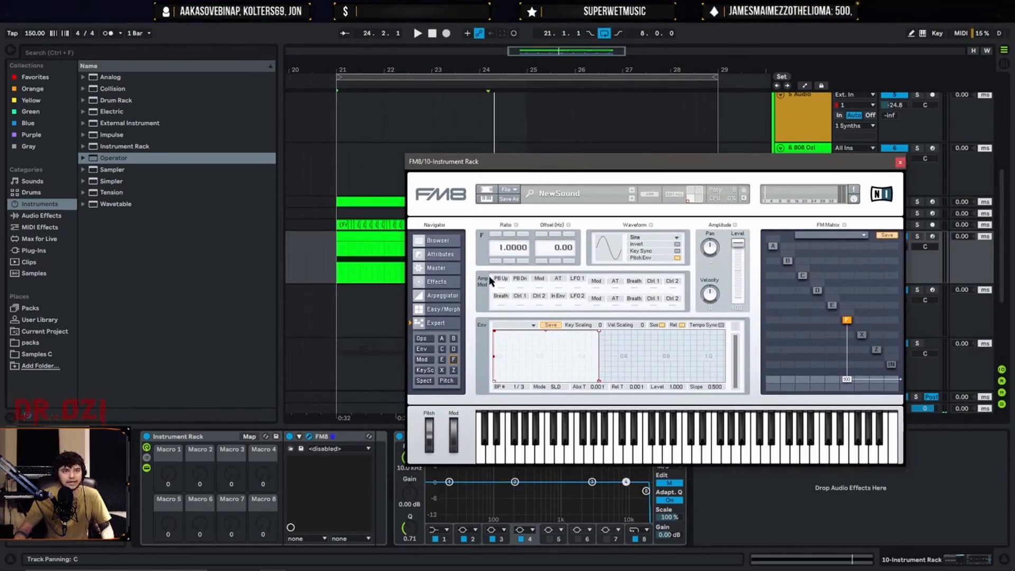
left_click_drag(624, 165, 625, 91)
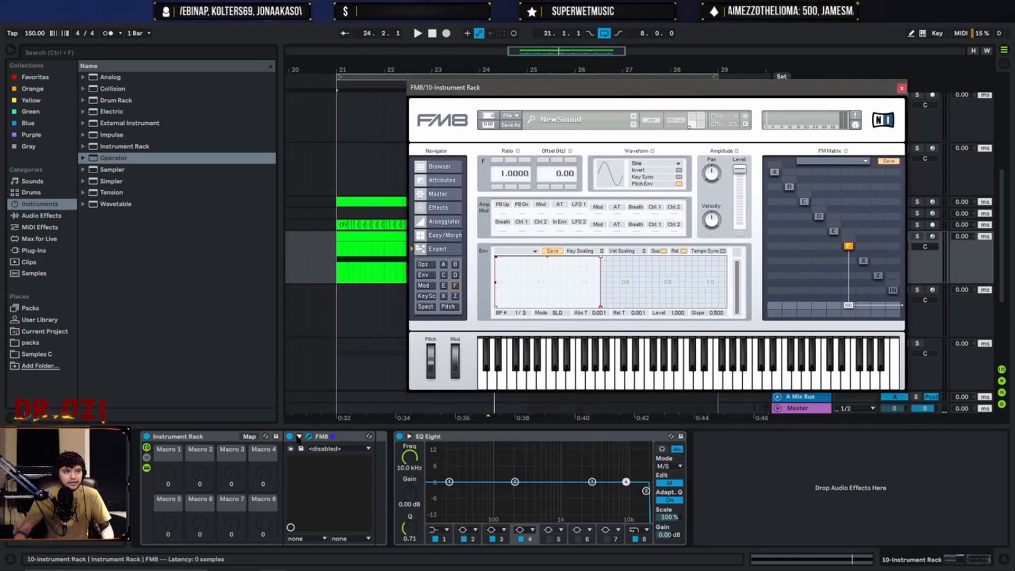
Try out the output levels of operators F and E in the FM matrix, leaving F at 100 and E without output.
left_click(298, 437)
left_click(407, 437)
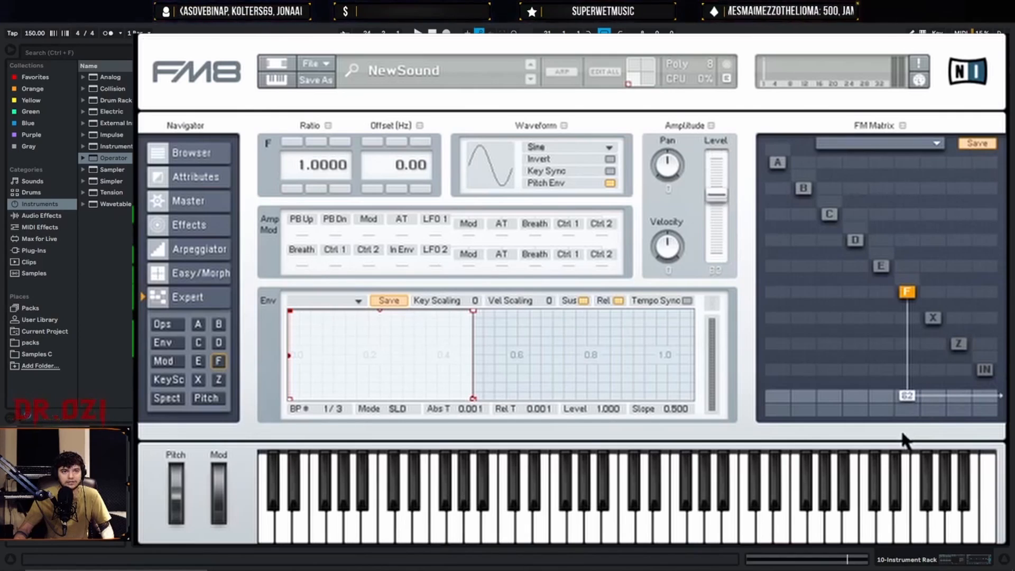
left_click_drag(913, 399, 918, 328)
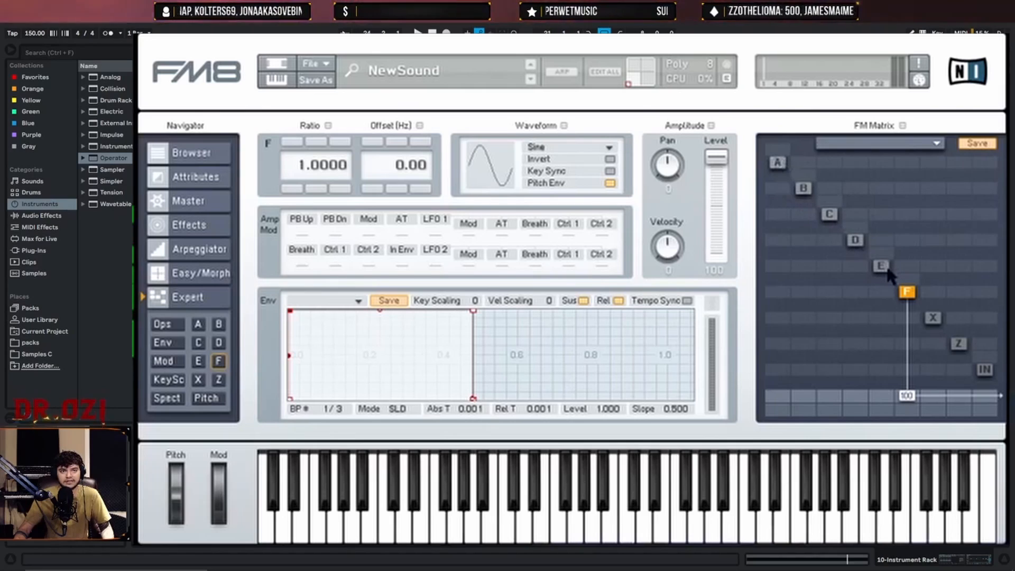
left_click_drag(905, 396, 928, 310)
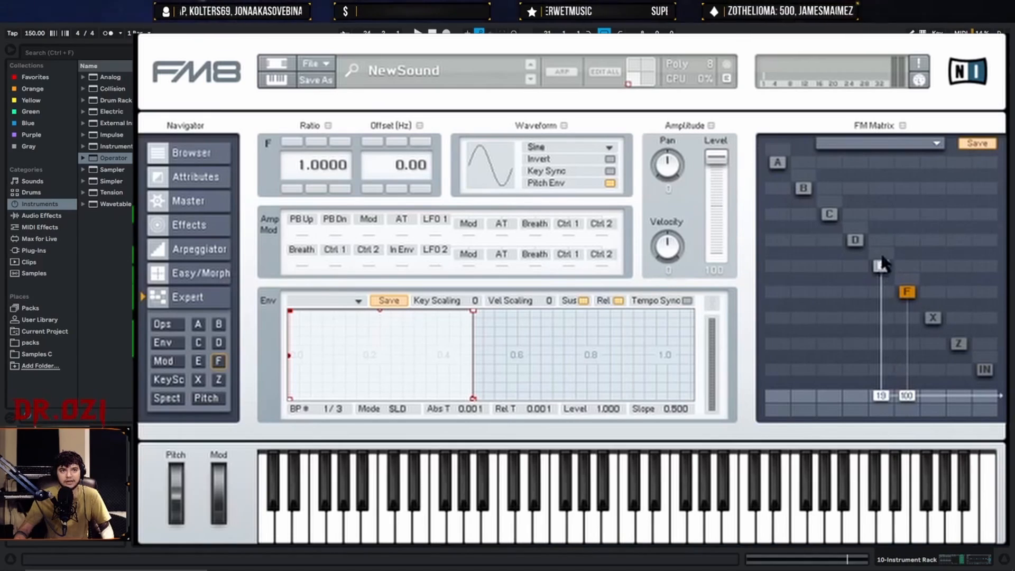
double_click(882, 395)
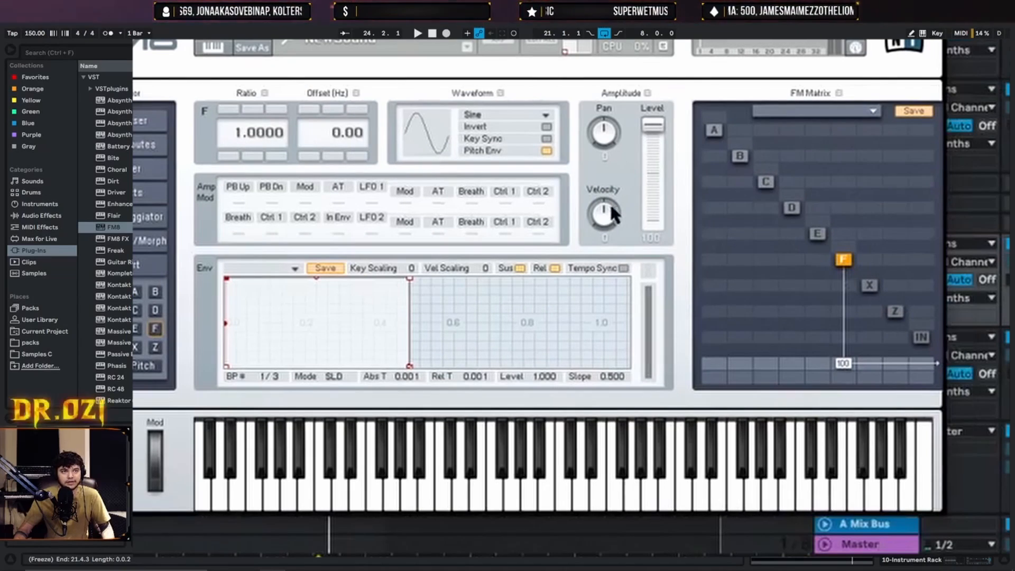
Set operator F's velocity to 100 and expose its FM matrix output level, lowered to 0, as a configured device parameter.
left_click_drag(613, 214, 656, 190)
left_click_drag(461, 21, 531, 33)
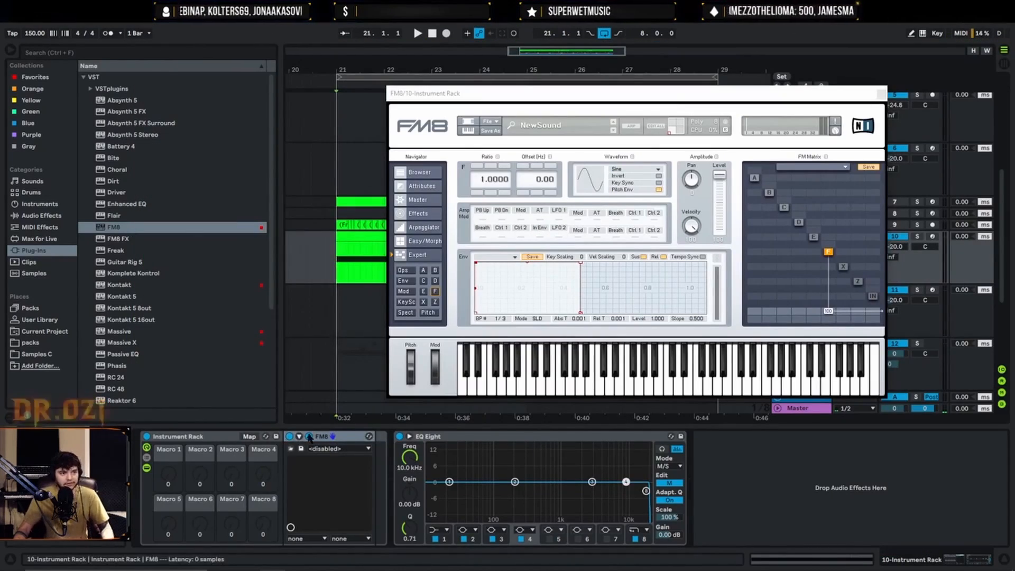
left_click(828, 310)
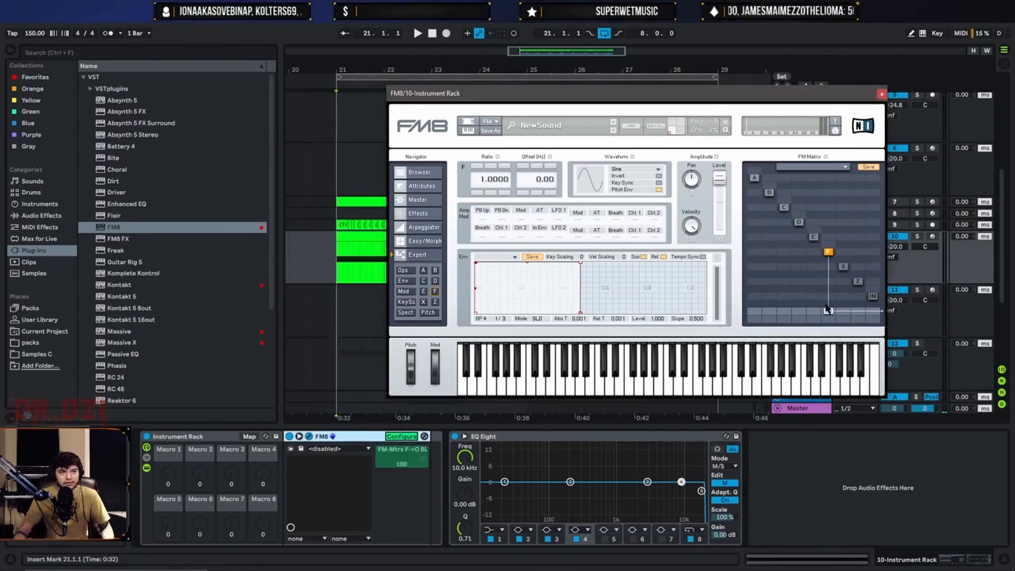
left_click(402, 436)
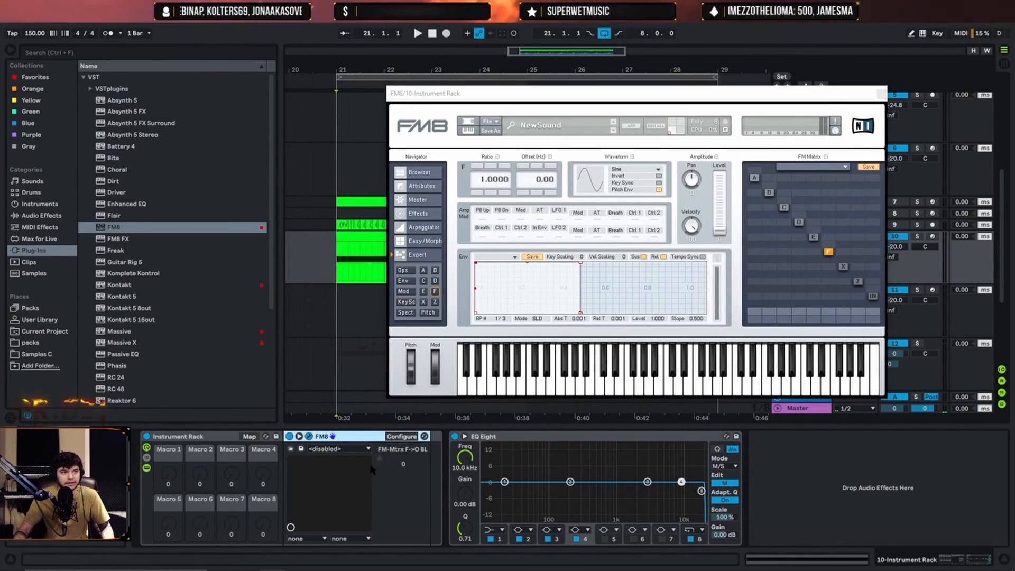
left_click(879, 96)
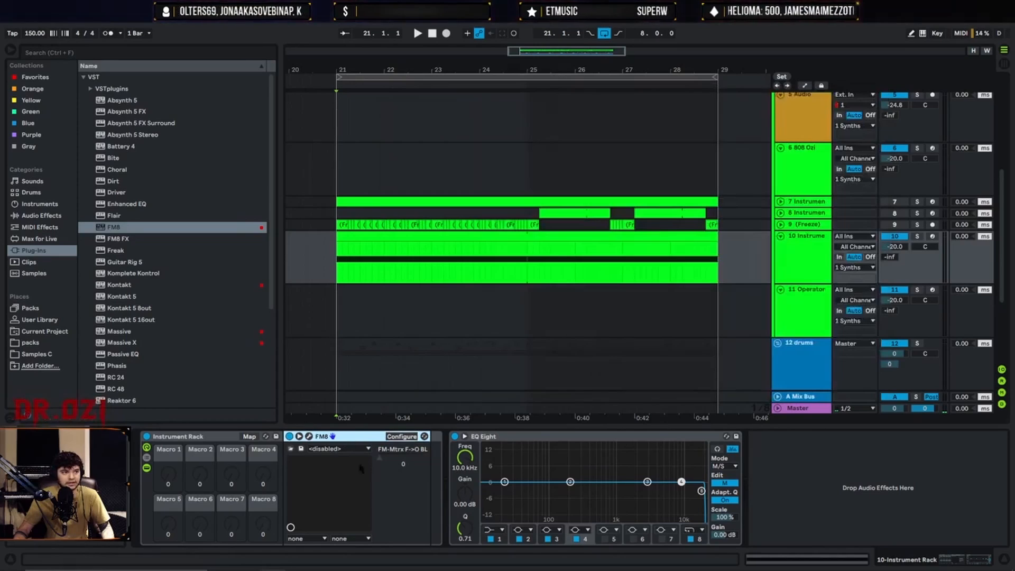
Map FM8's FM-Mtrx F->O parameter to Macro 1 of the Instrument Rack.
left_click_drag(360, 468, 389, 494)
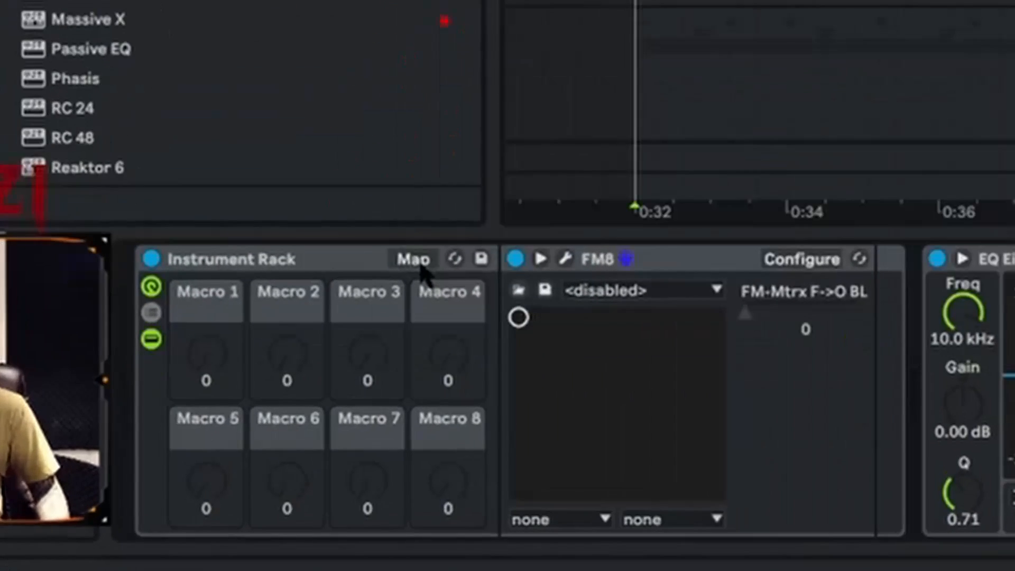
left_click(251, 438)
left_click(810, 308)
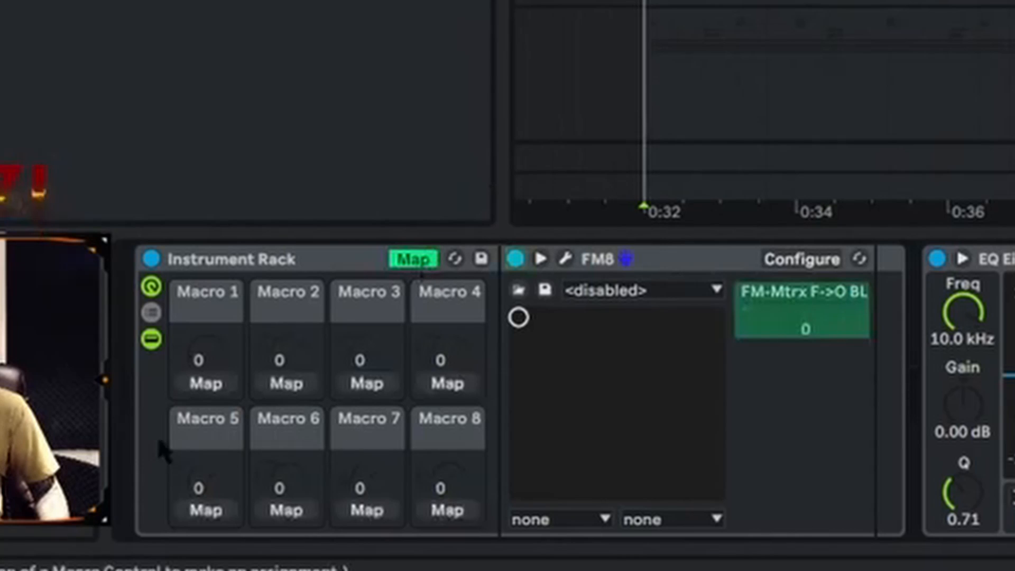
left_click(211, 383)
left_click(423, 258)
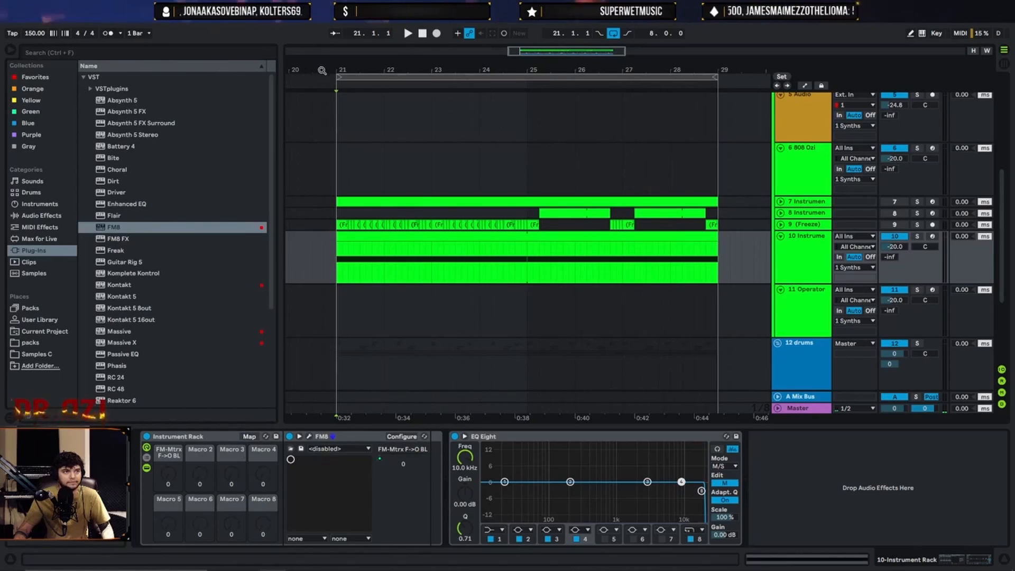
Draw a Macro 1 automation shape over the first beat of bar 21, rising quickly to a peak and falling back to 0.
left_click_drag(334, 71, 346, 164)
key("a")
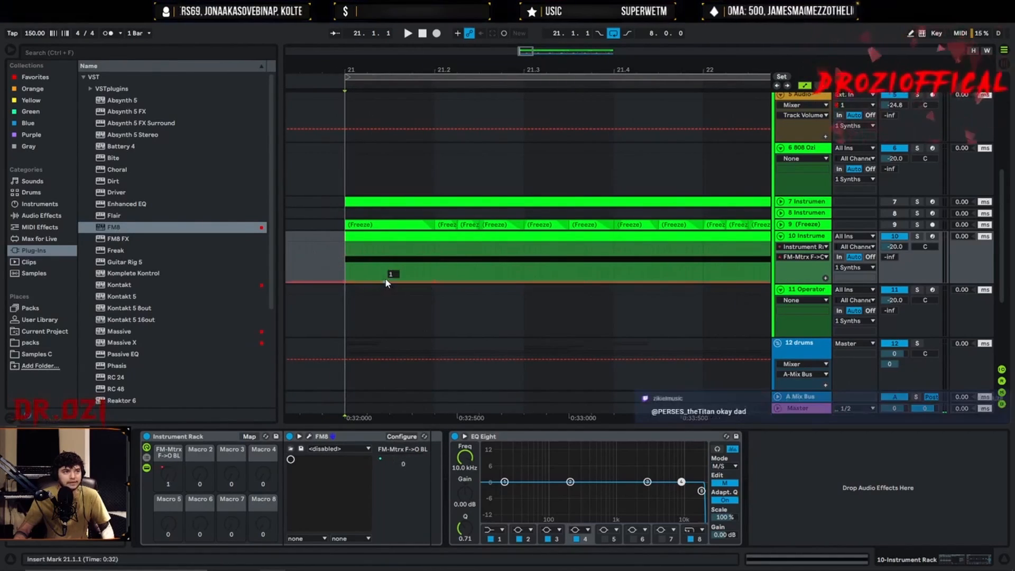
left_click_drag(389, 276, 344, 255)
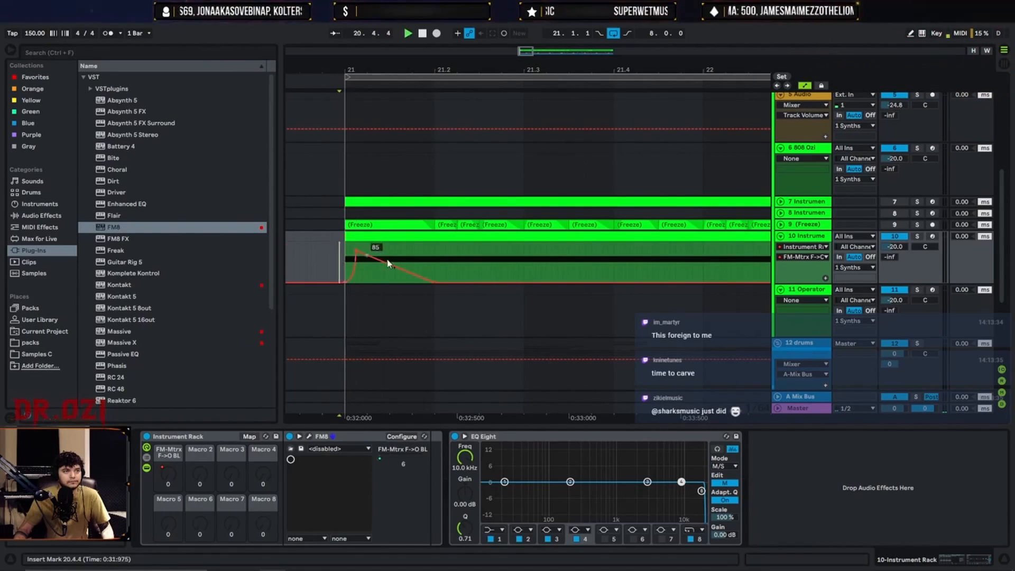
key("space")
key("space")
Duplicate the one-beat Macro 1 automation shape repeatedly until it fills the clip from bar 21 to bar 29.
left_click_drag(434, 254, 345, 247)
key("space")
key("ctrl+d")
left_click(346, 247, "shift")
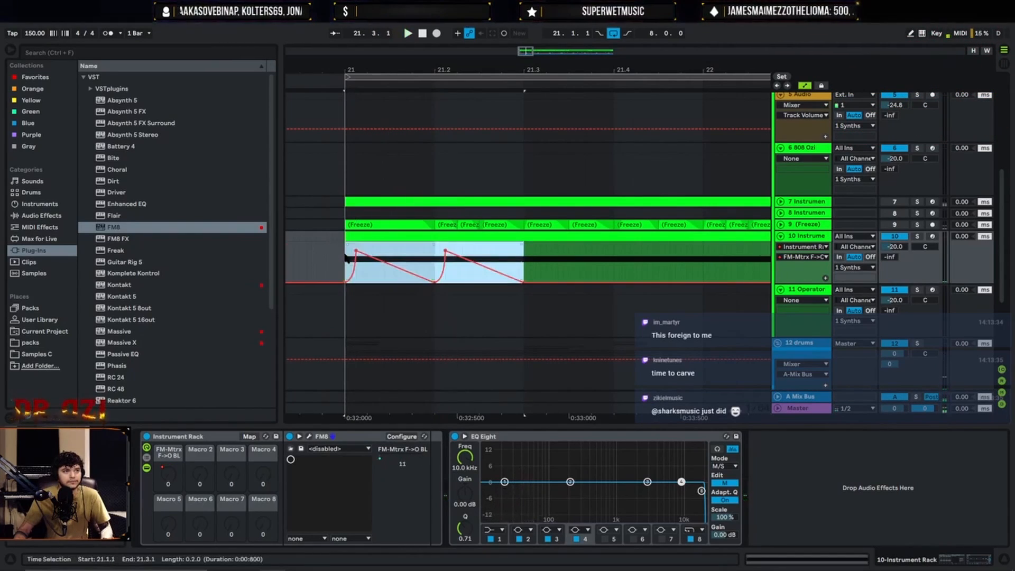
key("space")
left_click_drag(399, 71, 338, 6)
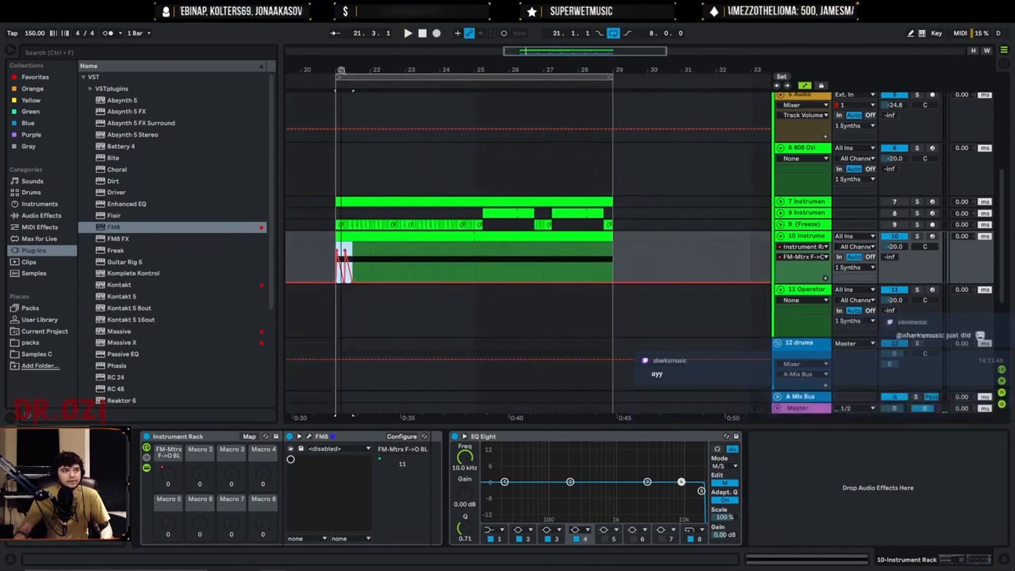
key("ctrl+d")
key("space")
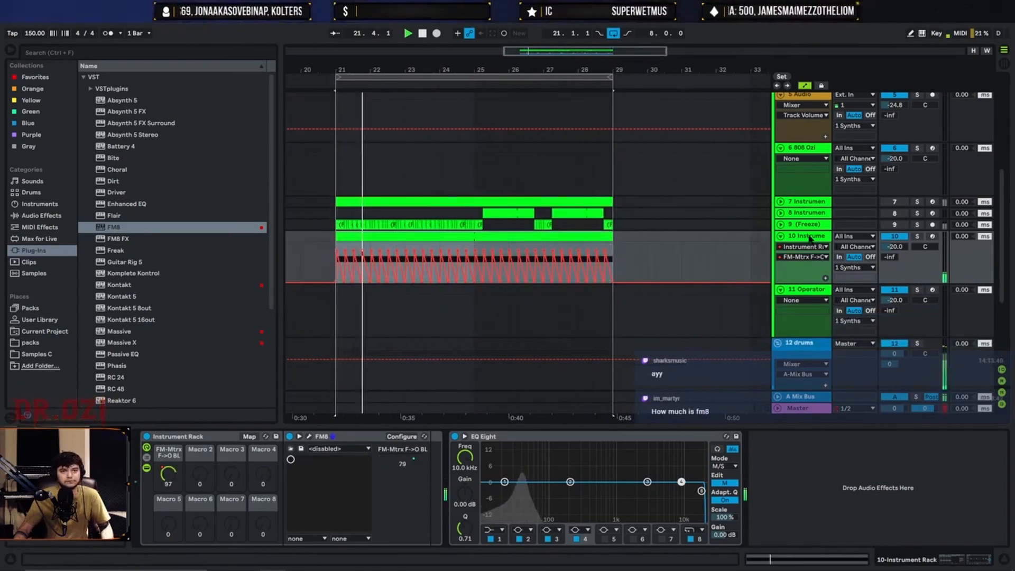
In the FM8 editor, turn on Key Sync for operator F and activate operator E.
key("a")
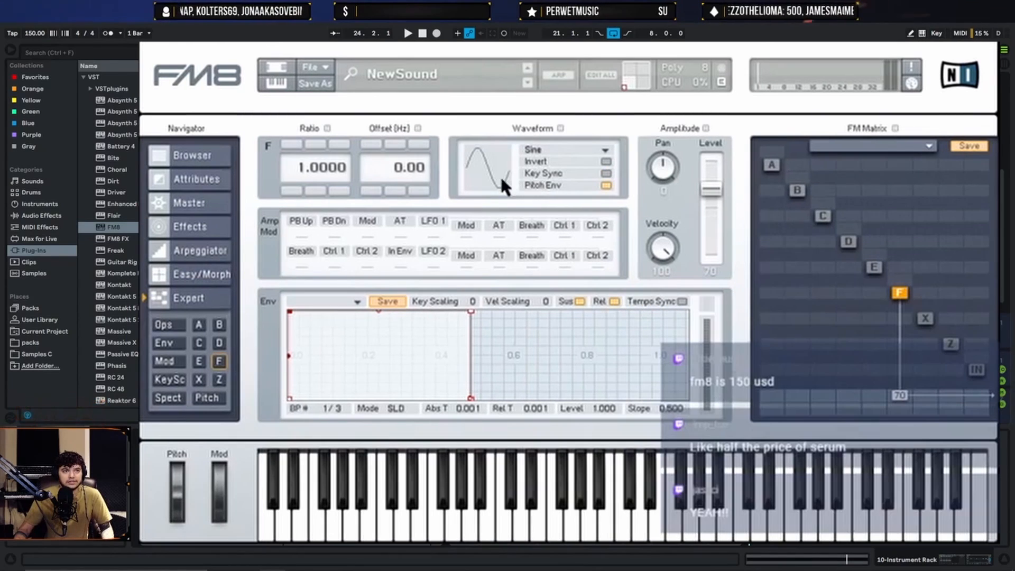
left_click(606, 173)
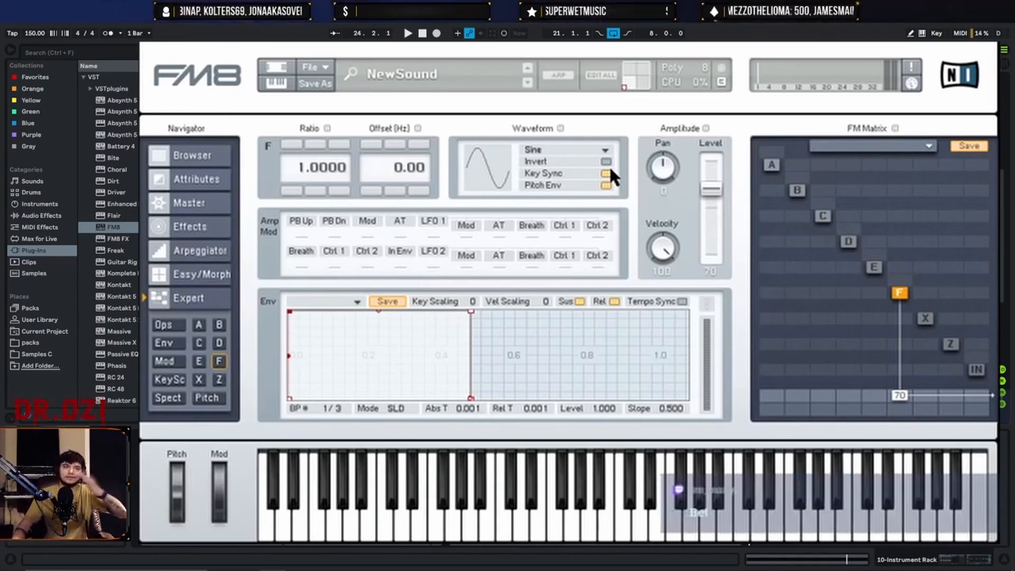
left_click(873, 267)
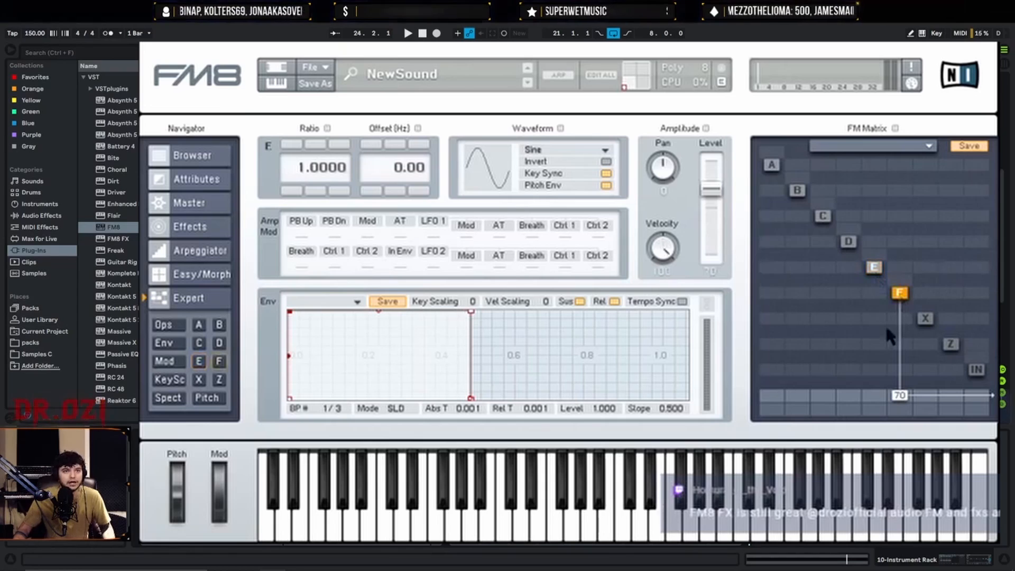
left_click(874, 269)
Modulate operator F with operator E at 68 and set E's ratio to 8.0000 while listening, and close the FM8 editor.
key("space")
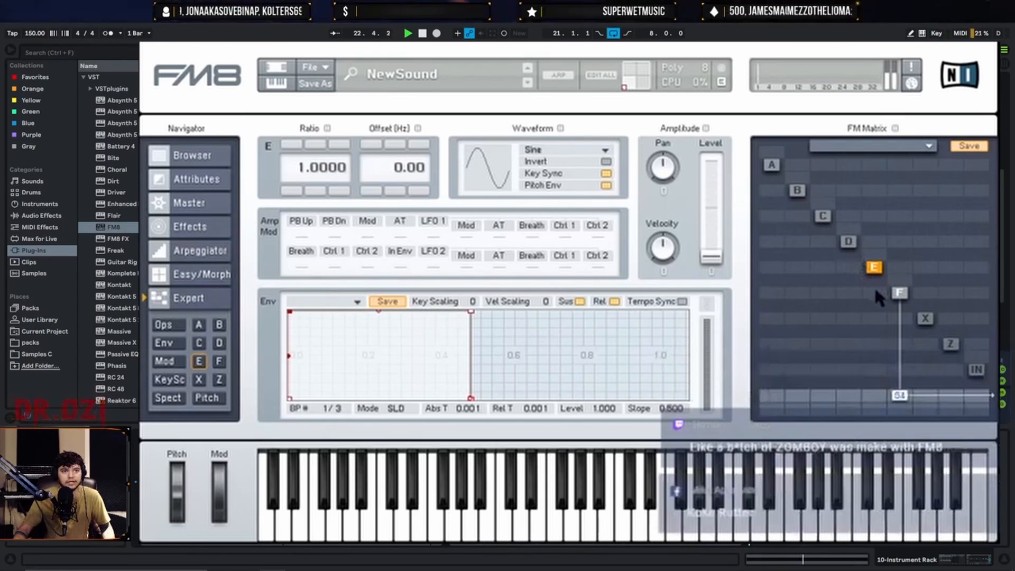
left_click_drag(873, 286, 873, 238)
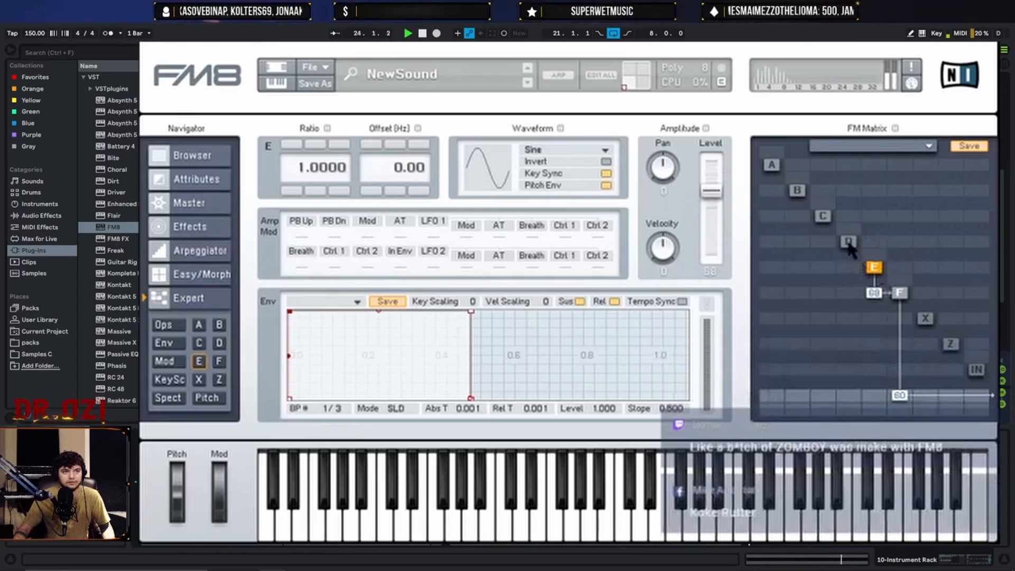
left_click(292, 143)
left_click(292, 143)
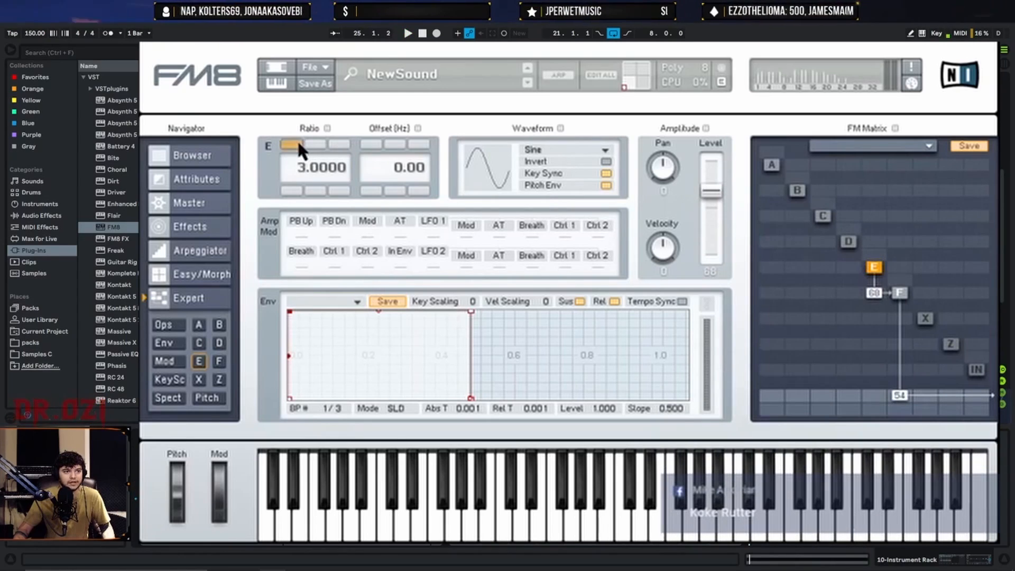
left_click(292, 143)
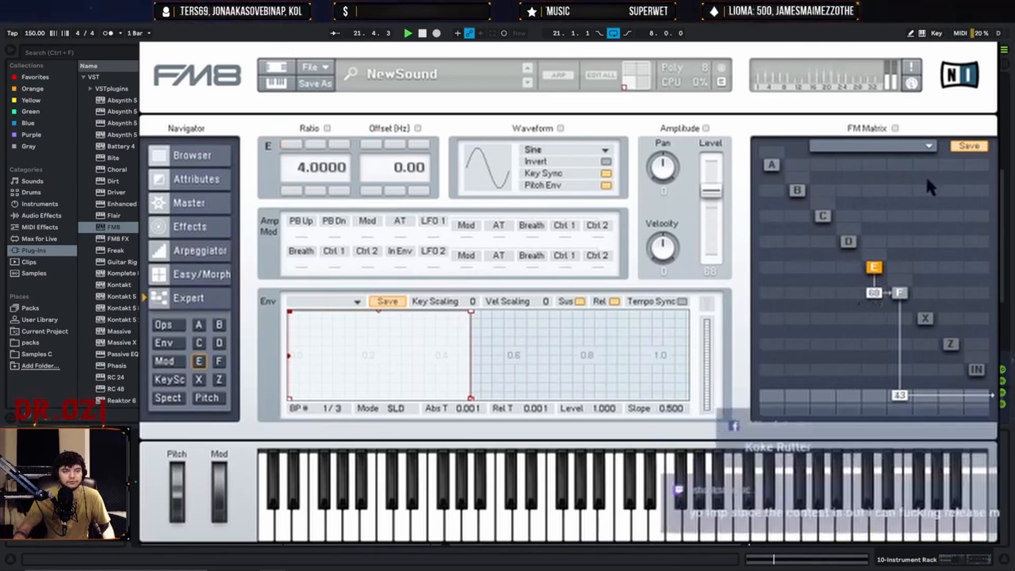
mouse_move(899, 395)
left_mouse_down()
mouse_move(899, 429)
mouse_move(900, 391)
left_mouse_up()
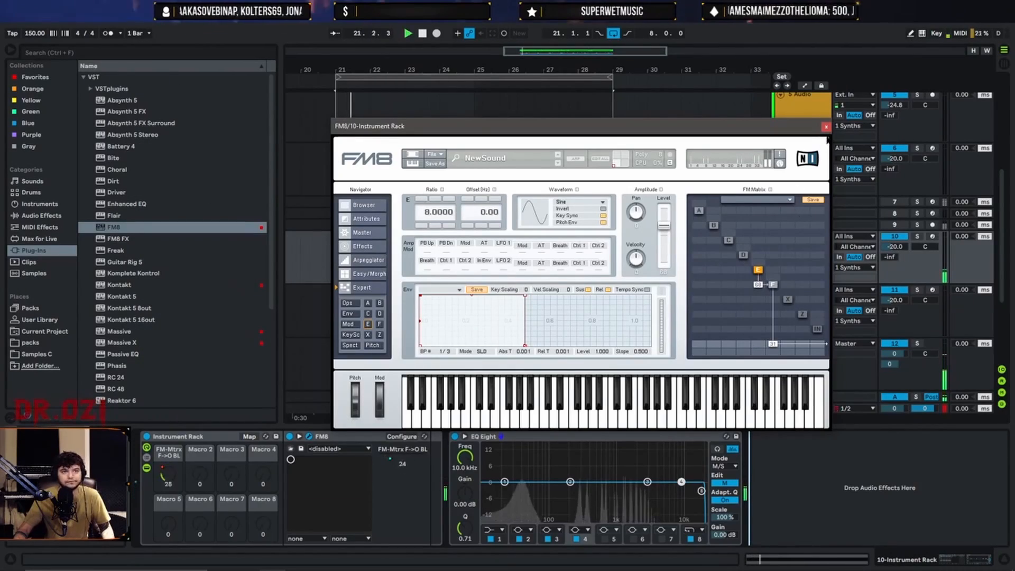
left_click(826, 125)
Insert a Glue Compressor after FM8 in the rack and enable its Soft clip.
left_click(41, 215)
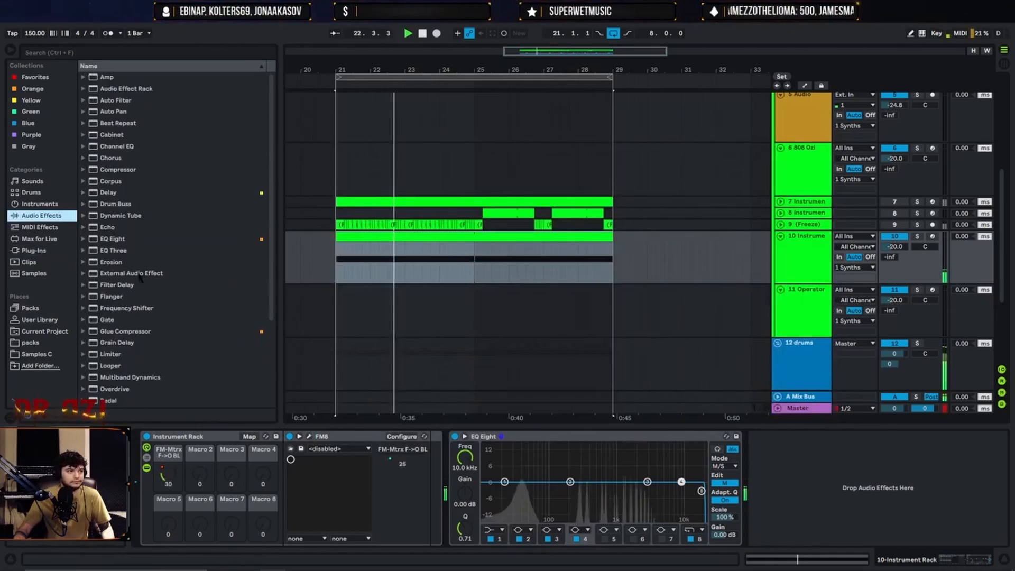
left_click(136, 251)
scroll(176, 287, "down", 3)
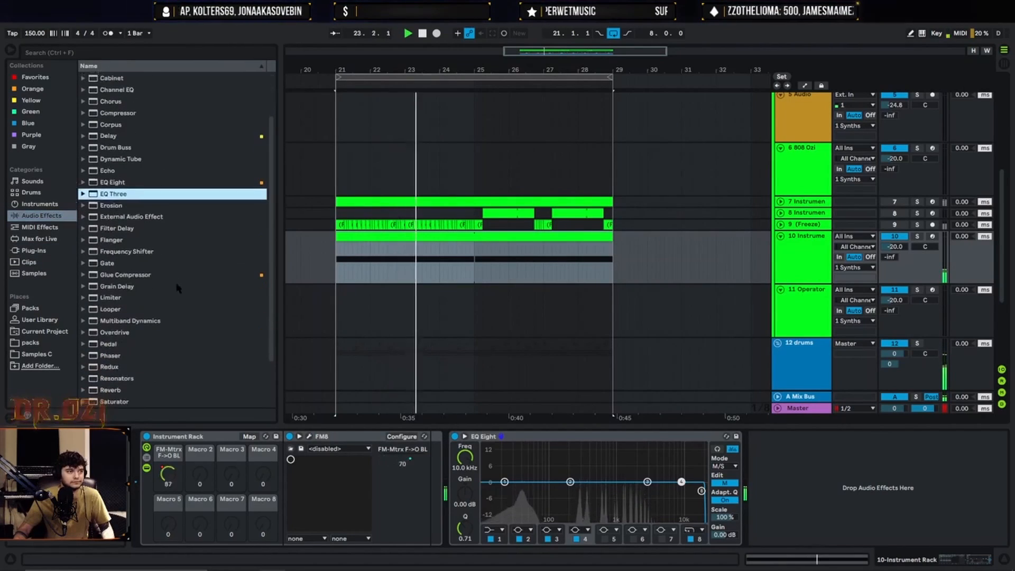
double_click(132, 274)
left_click(580, 458)
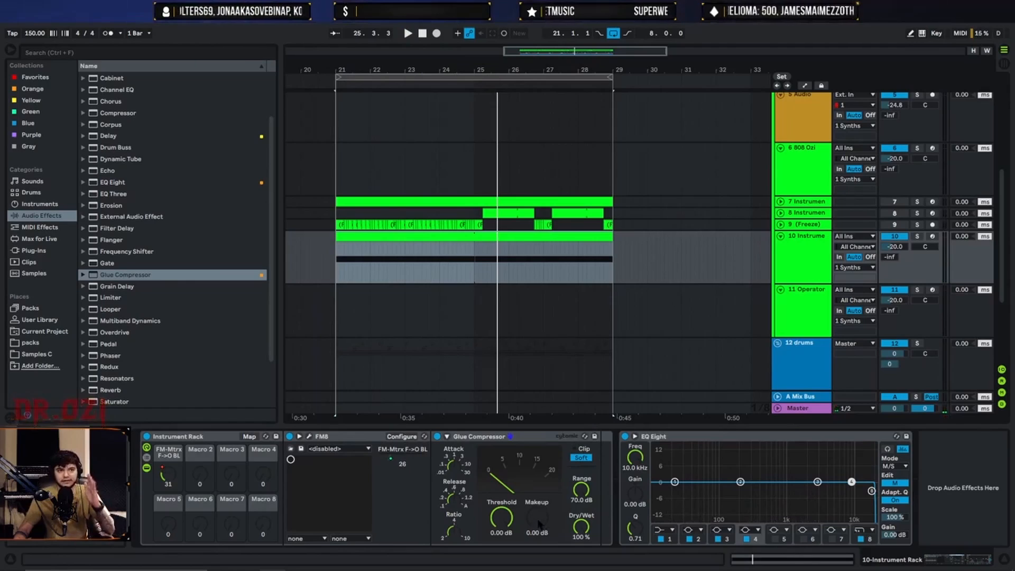
Reopen the FM8 editor and try out other waveforms for operator F.
left_click(905, 482)
key("space")
left_click(903, 483)
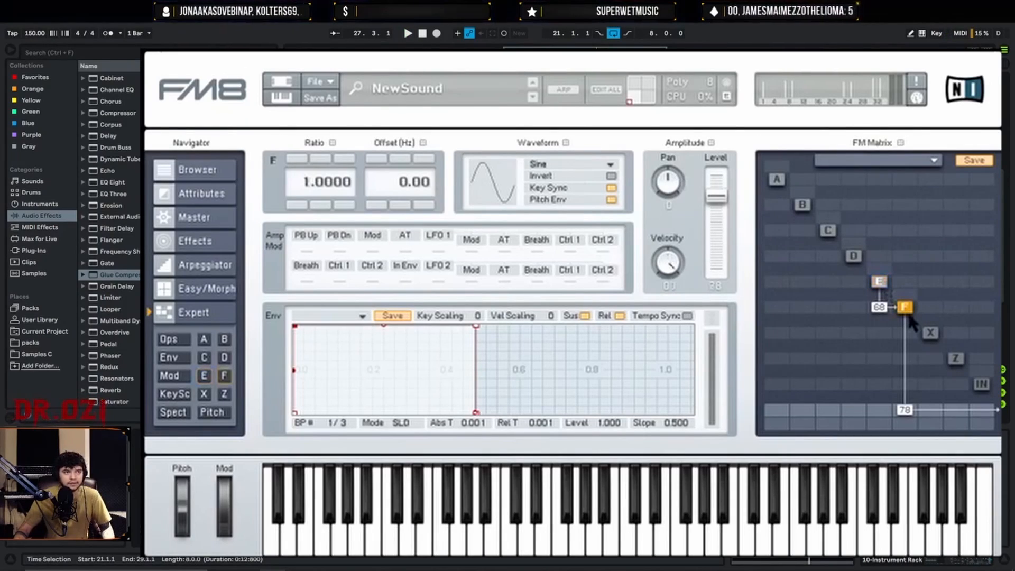
left_click_drag(508, 152, 516, 111)
key("space")
left_click_drag(536, 180, 543, 412)
Set operator E's waveform to 4th Formant.
left_click(879, 282)
key("space")
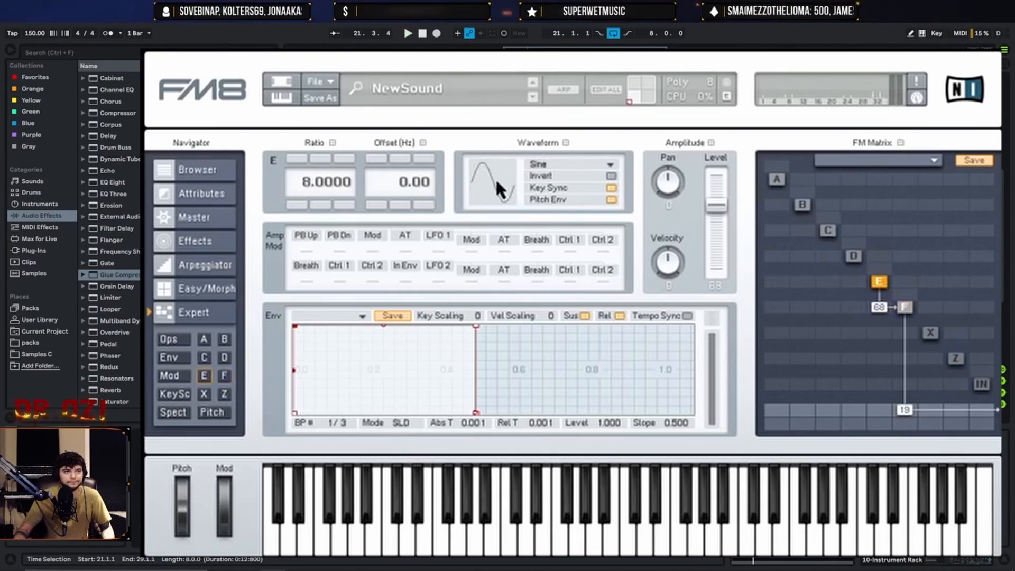
mouse_move(495, 182)
left_mouse_down()
mouse_move(489, 47)
mouse_move(469, 35)
mouse_move(464, 61)
mouse_move(496, 182)
mouse_move(503, 171)
left_mouse_up()
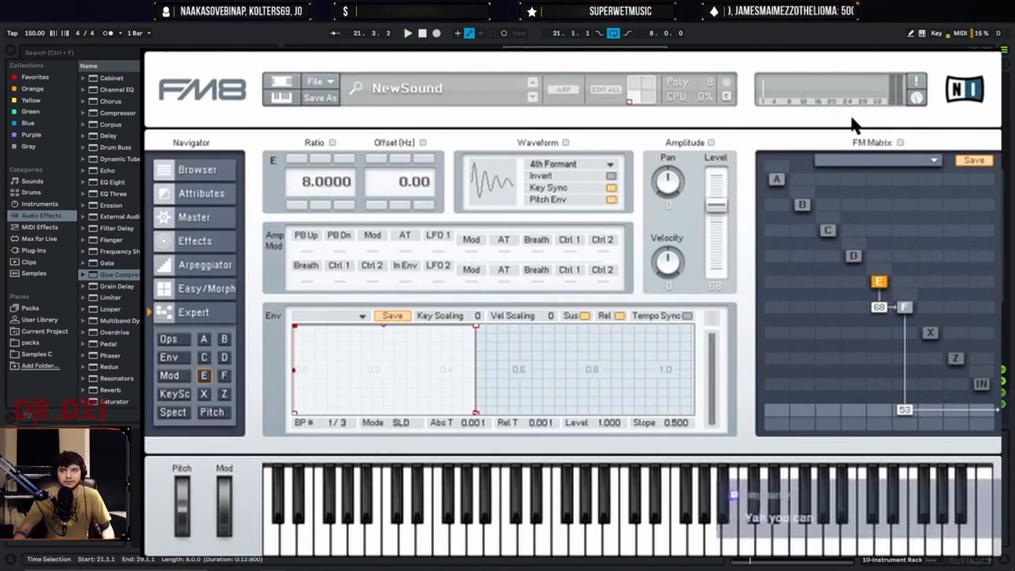
Activate operator D, route it into operator E at 38, and set its waveform to Sawtooth.
key("space")
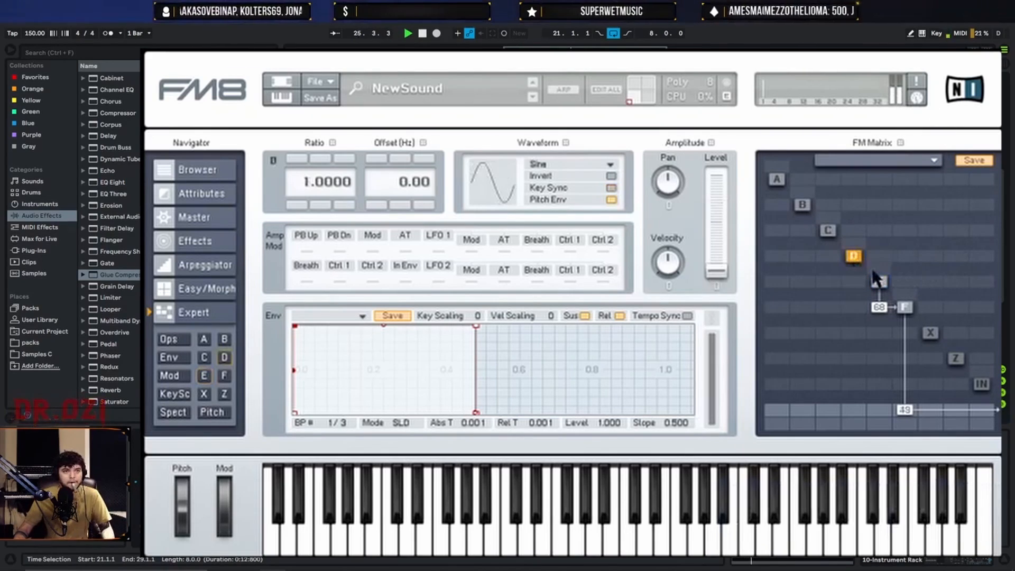
left_click_drag(847, 276, 852, 265)
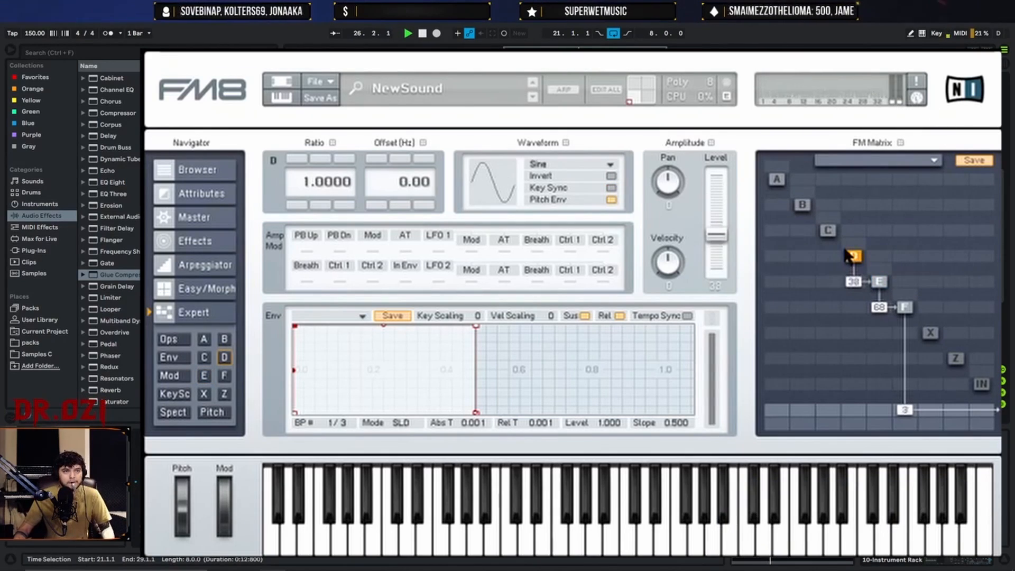
left_click_drag(503, 187, 505, 149)
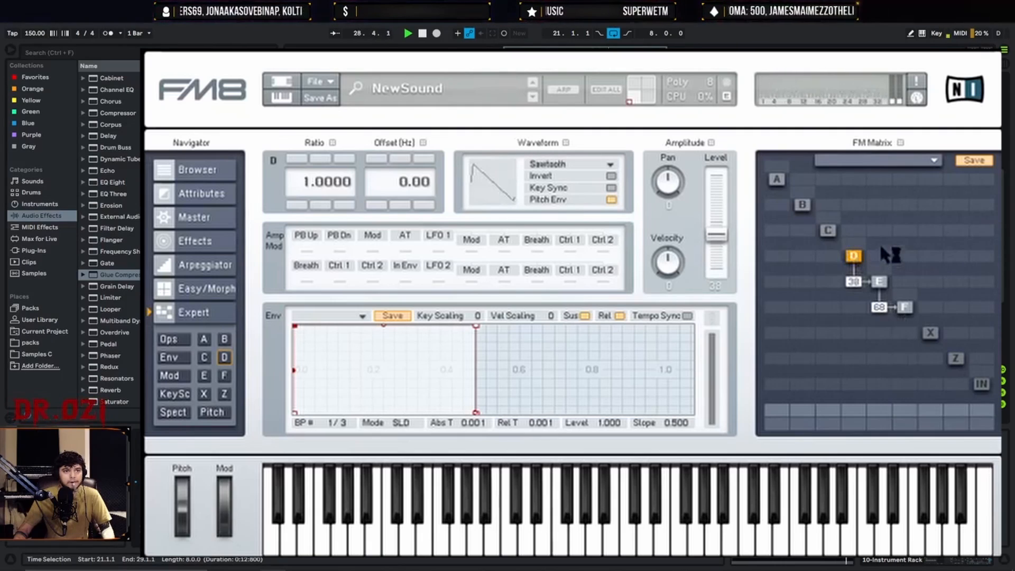
Route operator E back into operator D at 9 and step up D's ratio, trying 4.0000 and above.
left_click_drag(880, 252, 884, 248)
left_click_drag(904, 409, 904, 412)
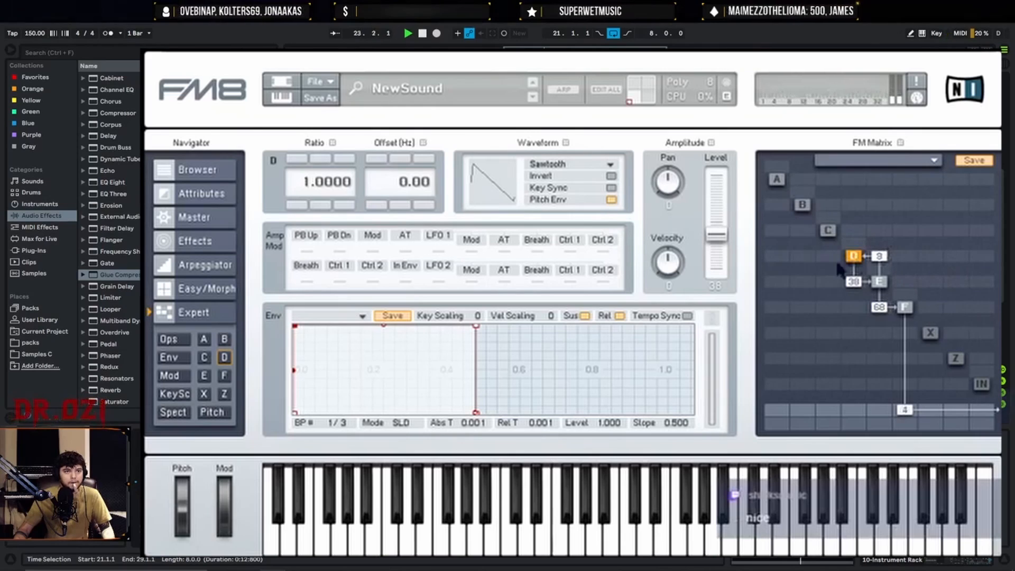
left_click(297, 158)
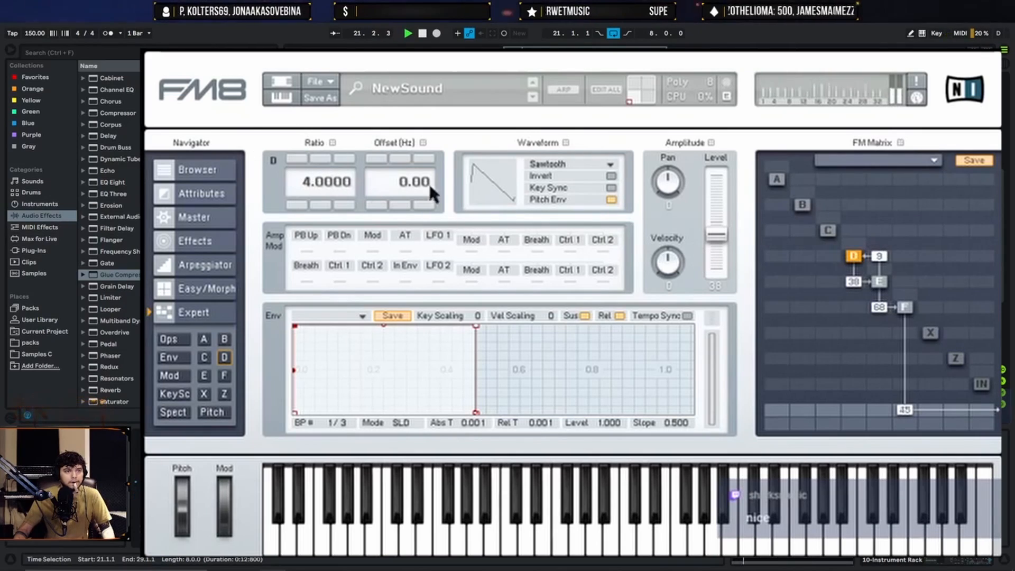
left_click(300, 155)
left_click(301, 154)
left_click(300, 154)
left_click(300, 154)
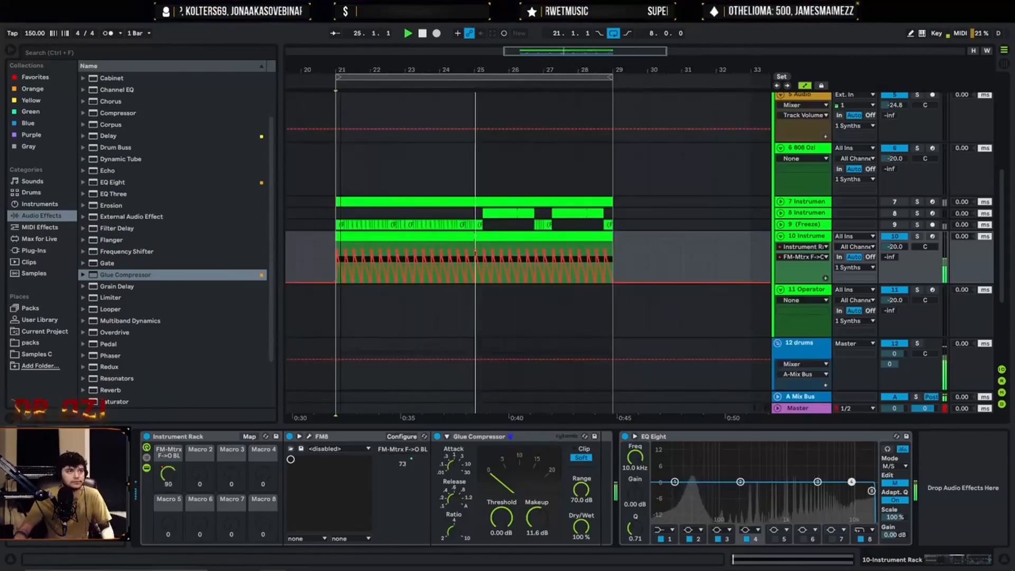
Review the Macro 1 automation across the looped clip while listening to the bass.
mouse_move(336, 70)
left_mouse_down()
mouse_move(336, 116)
mouse_move(356, 84)
mouse_move(336, 69)
left_mouse_up()
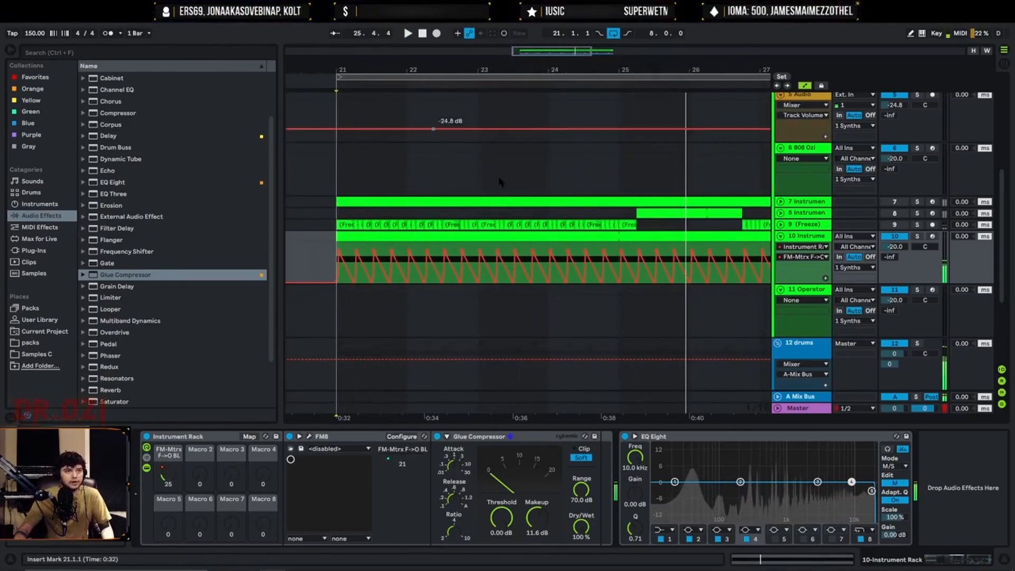
key("space")
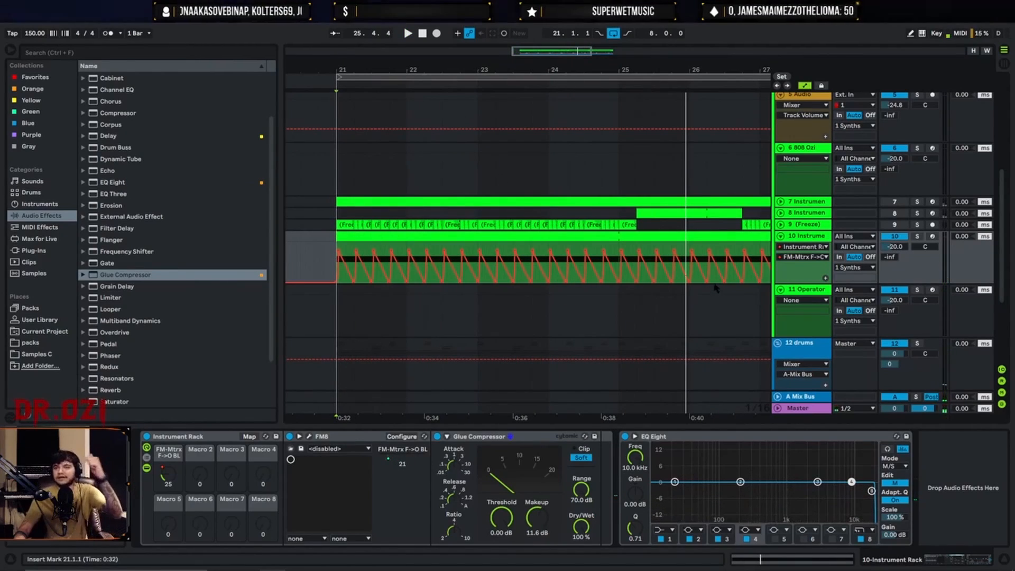
left_click(636, 236)
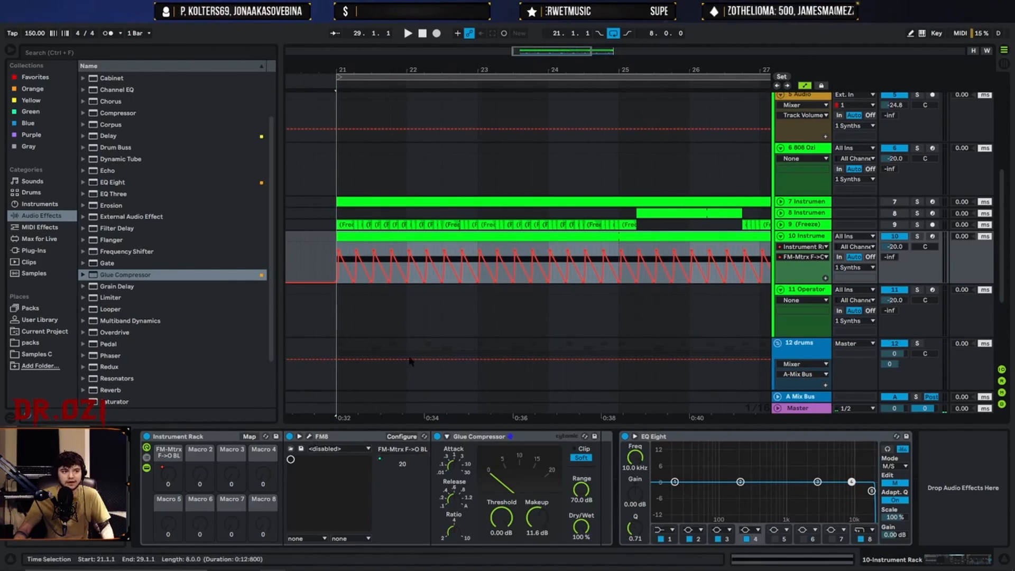
key("space")
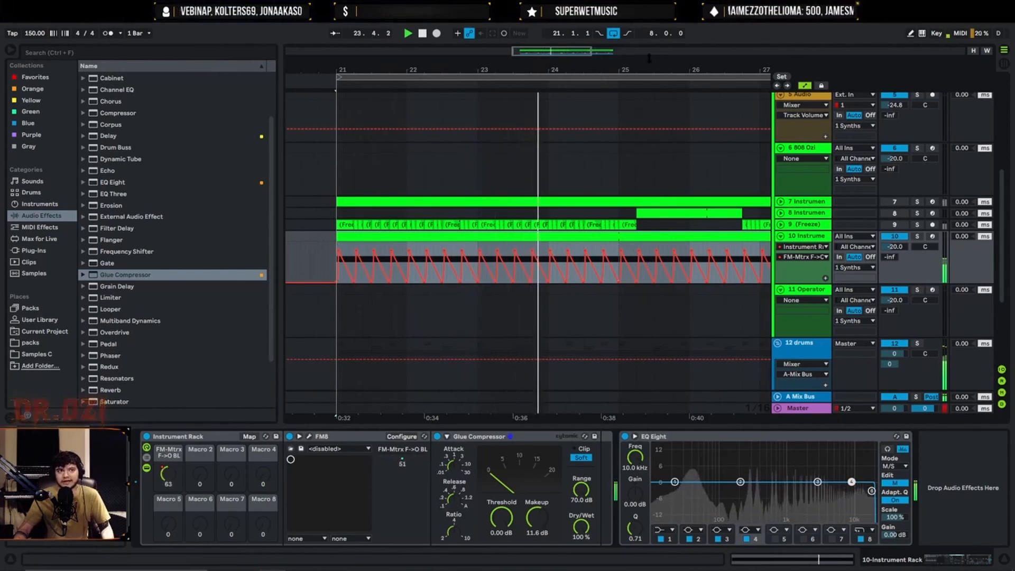
left_click_drag(643, 70, 632, 40)
key("z")
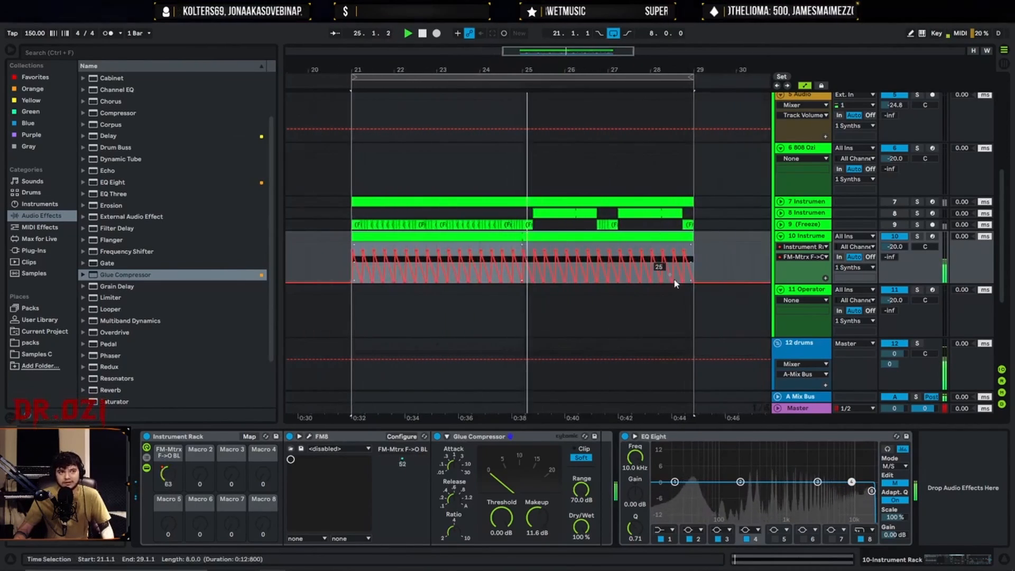
Add the OTT preset after the Glue Compressor, with its time at 1000 % and master output at 10.0 dB.
left_click(310, 437)
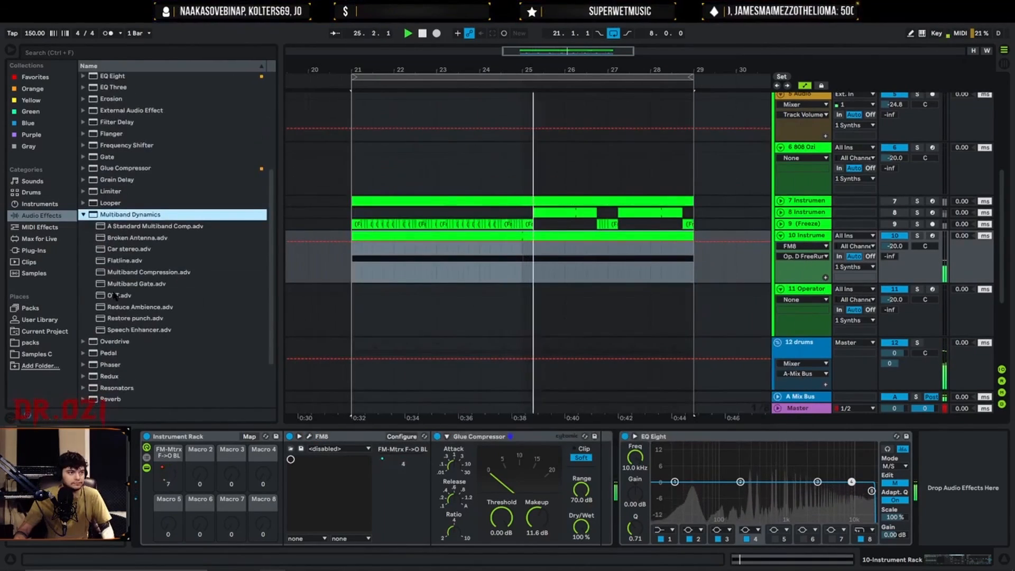
left_click_drag(119, 294, 763, 481)
left_click_drag(877, 495, 884, 446)
left_click(880, 463)
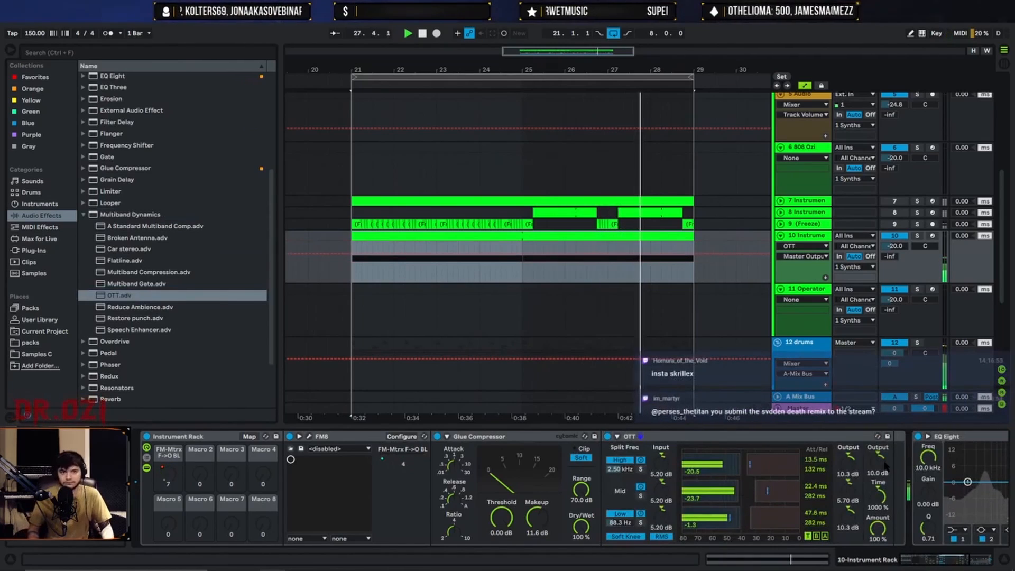
Fold the OTT device in the rack, keeping FM8 and the Glue Compressor unfolded.
double_click(541, 437)
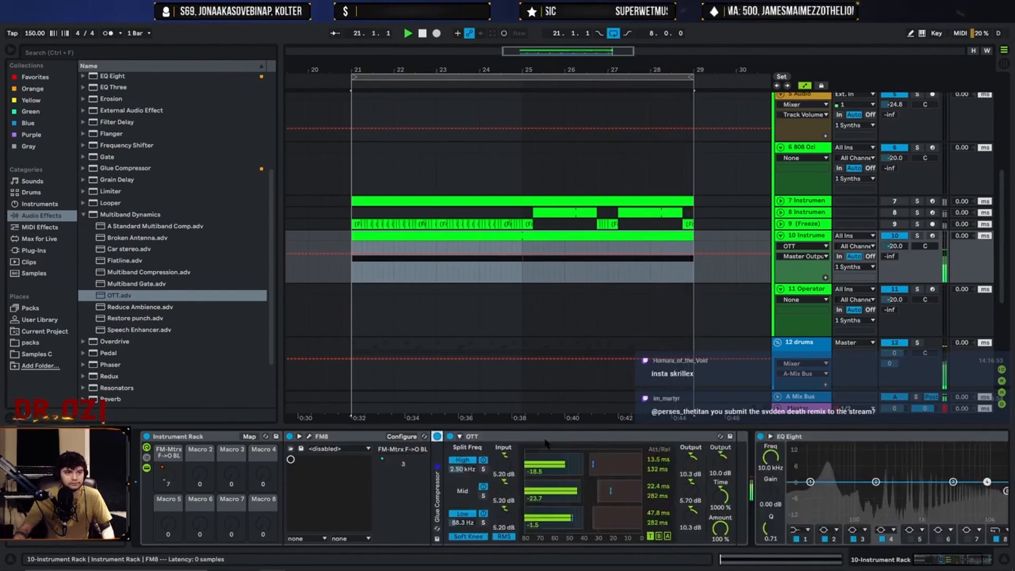
double_click(505, 437)
double_click(359, 437)
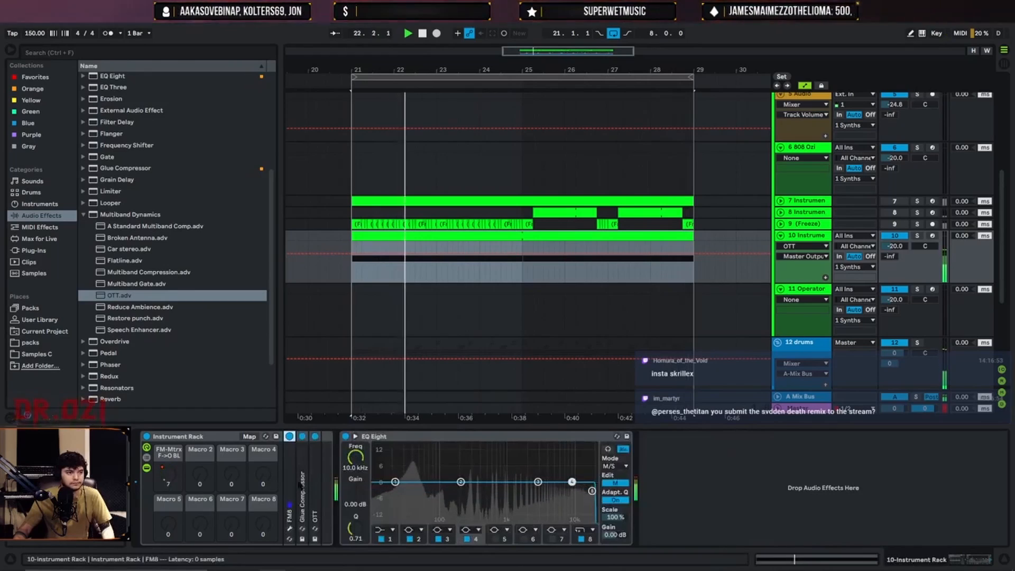
double_click(302, 492)
double_click(289, 507)
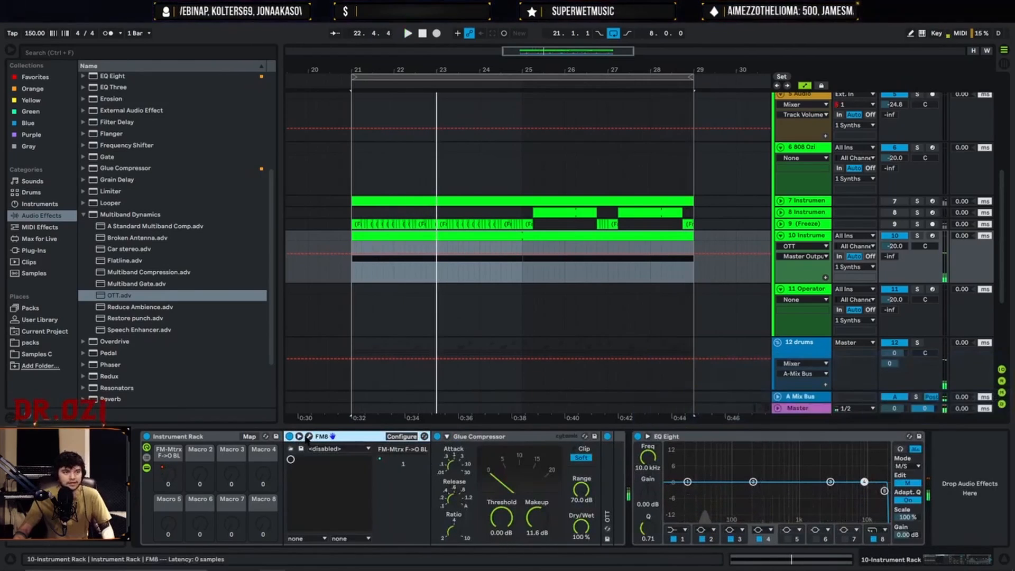
Open FM8, audition the bass, and expose the D->E matrix amount as a configured parameter on the device.
left_click(329, 436)
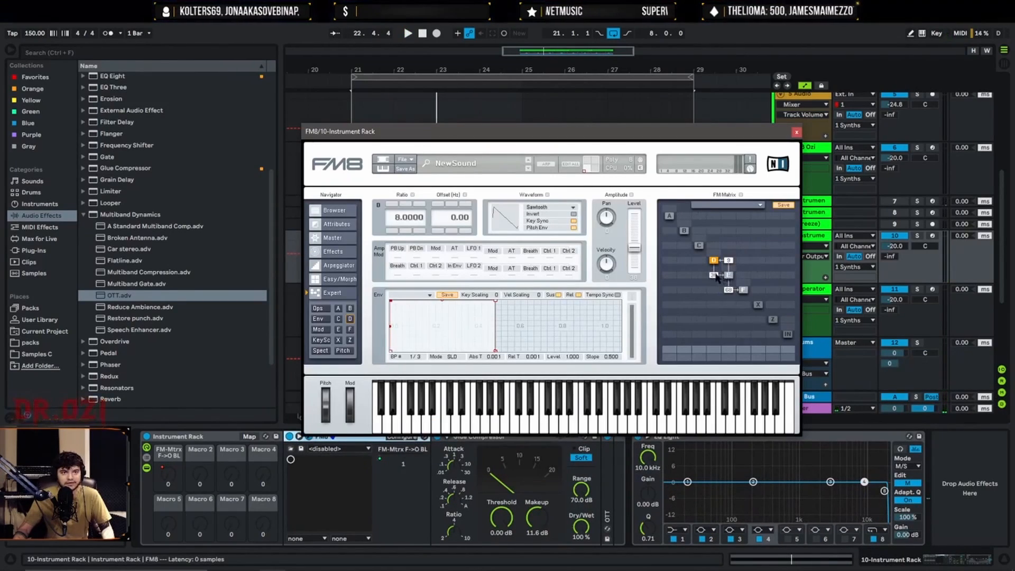
key("space")
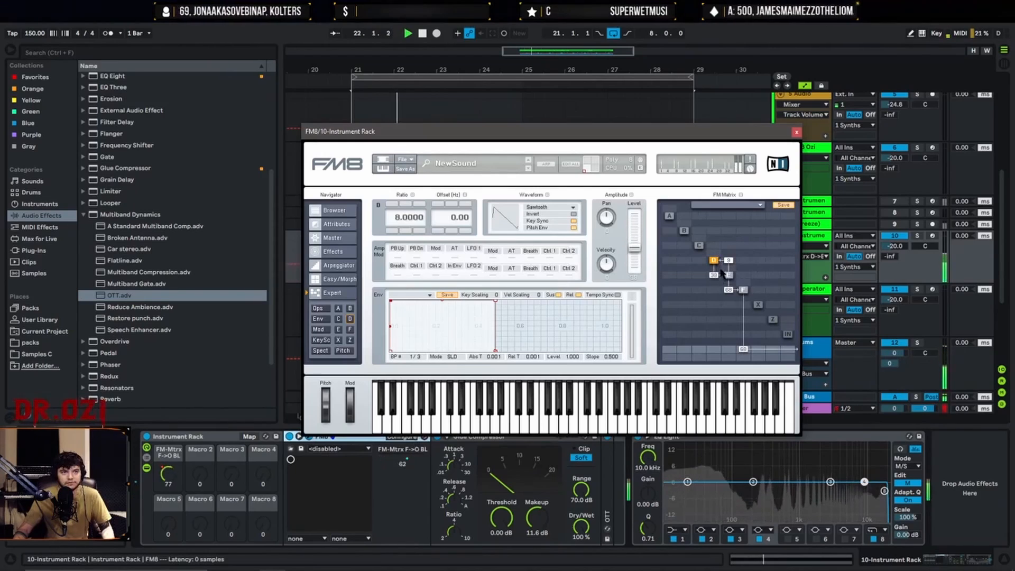
key("space")
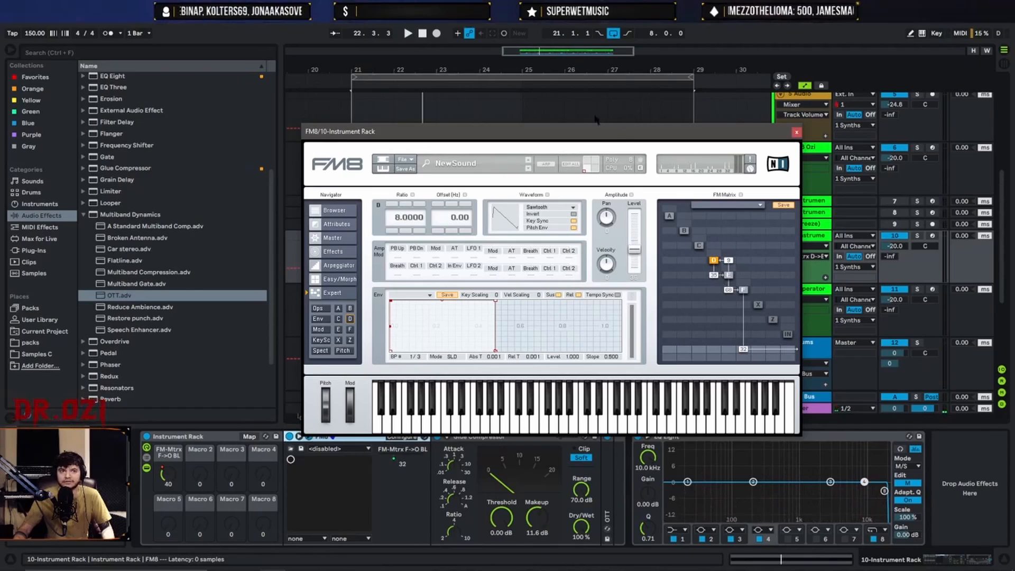
left_click_drag(597, 131, 671, 102)
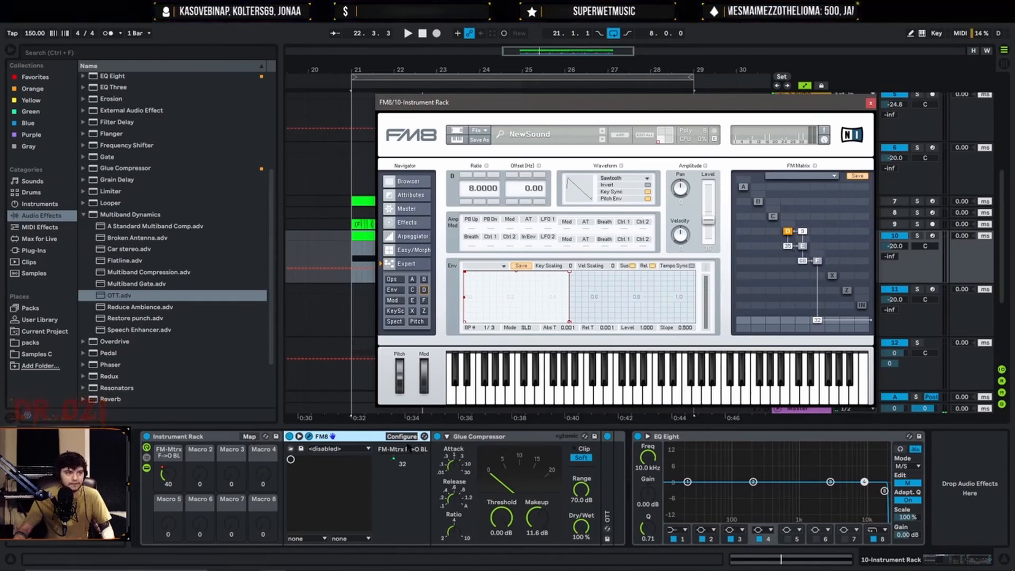
left_click(417, 462)
left_click_drag(788, 248, 791, 253)
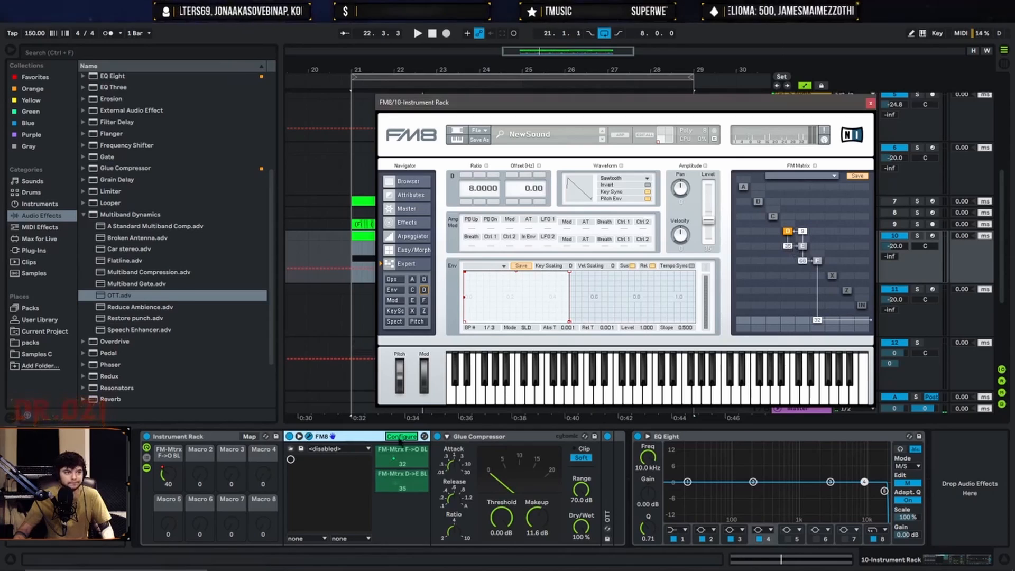
left_click(413, 438)
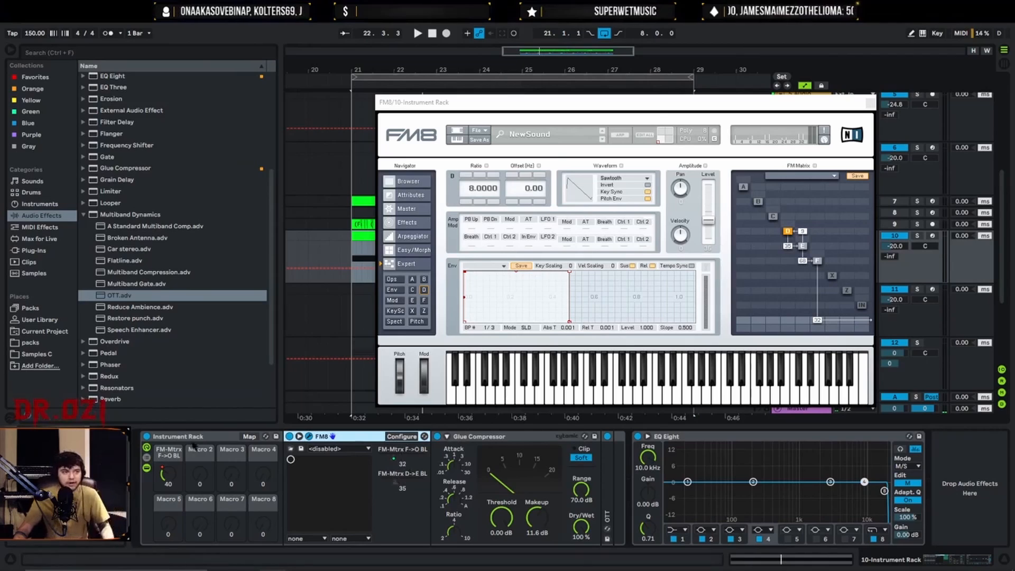
Map the FM-Mtrx D->E parameter to Macro 1 with a range of 0.47 to 0.62.
left_click(252, 436)
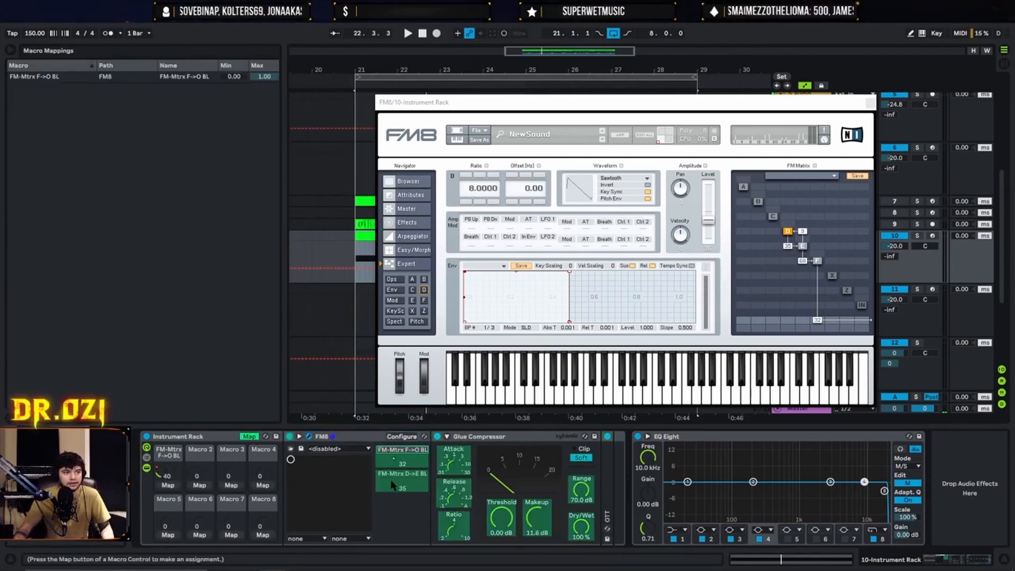
left_click(169, 486)
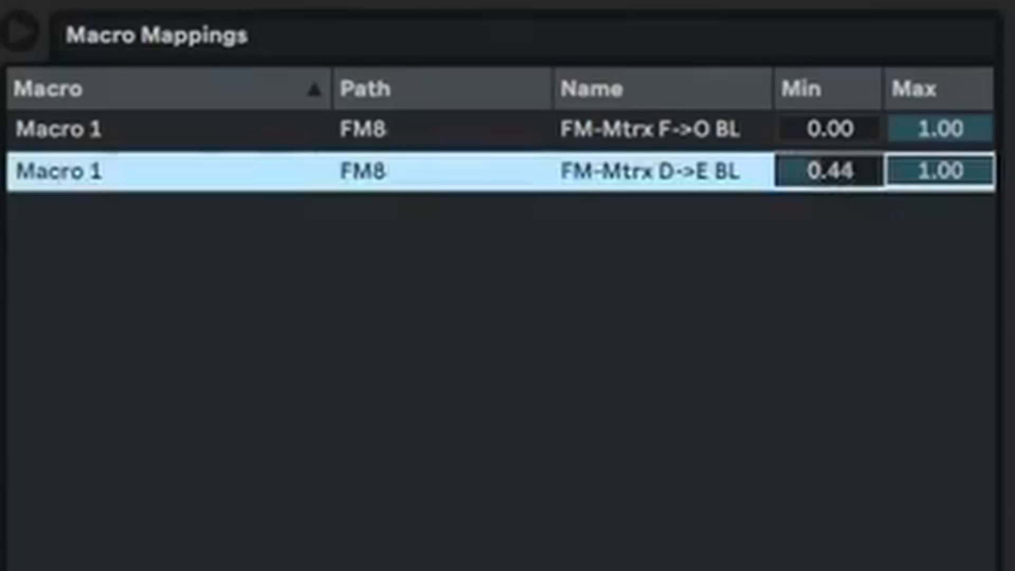
left_click_drag(829, 171, 829, 173)
left_click_drag(968, 177, 968, 219)
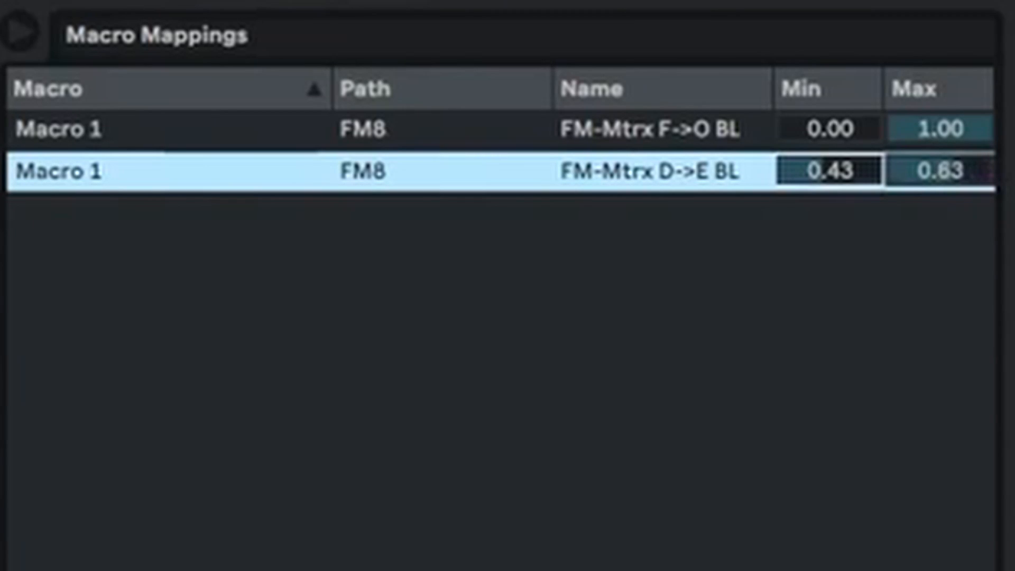
left_click(940, 172)
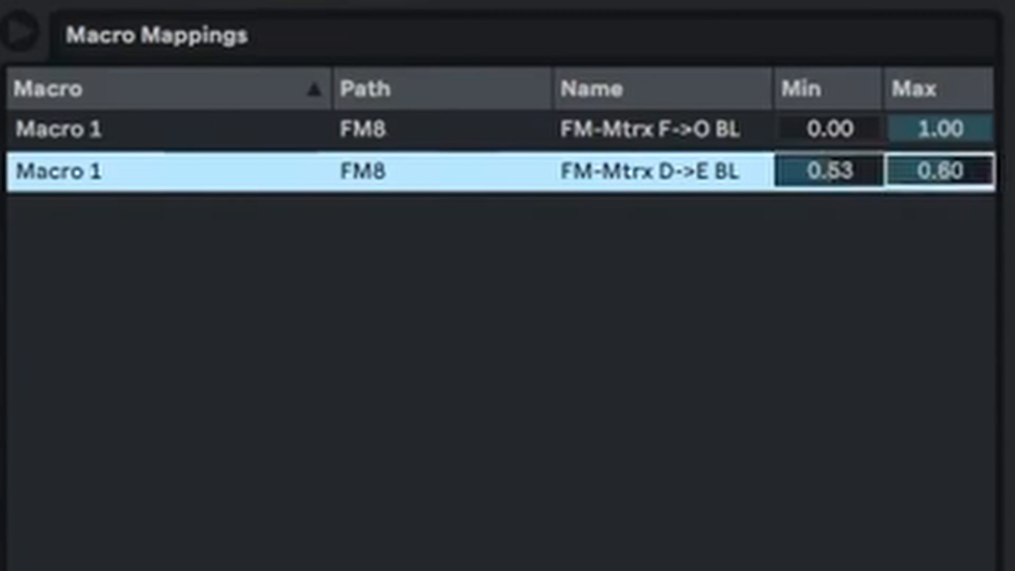
left_click(829, 170)
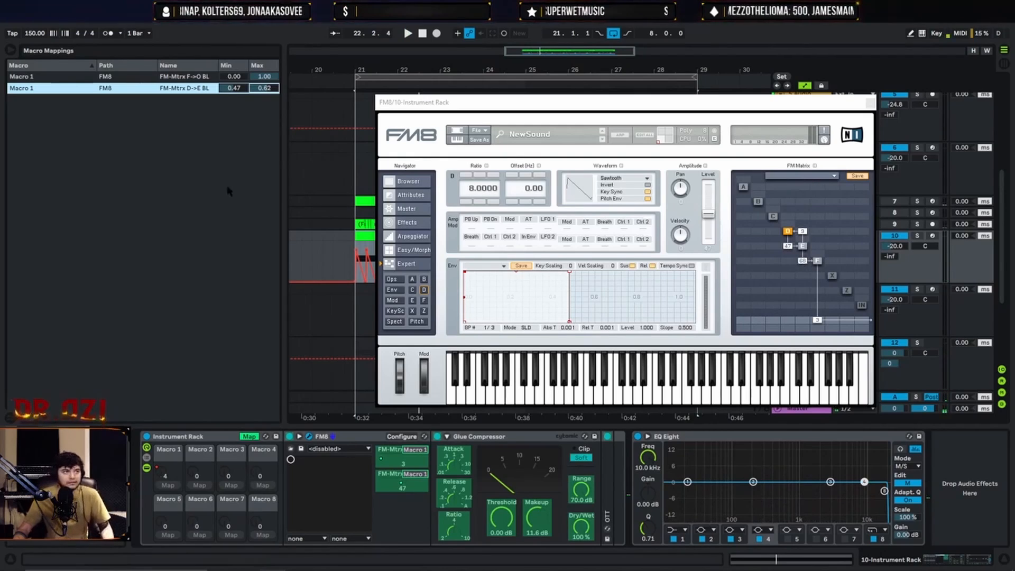
Adjust FM8's E->F matrix amount to 30 and map the exposed parameter to Macro 1.
left_click_drag(804, 262, 806, 261)
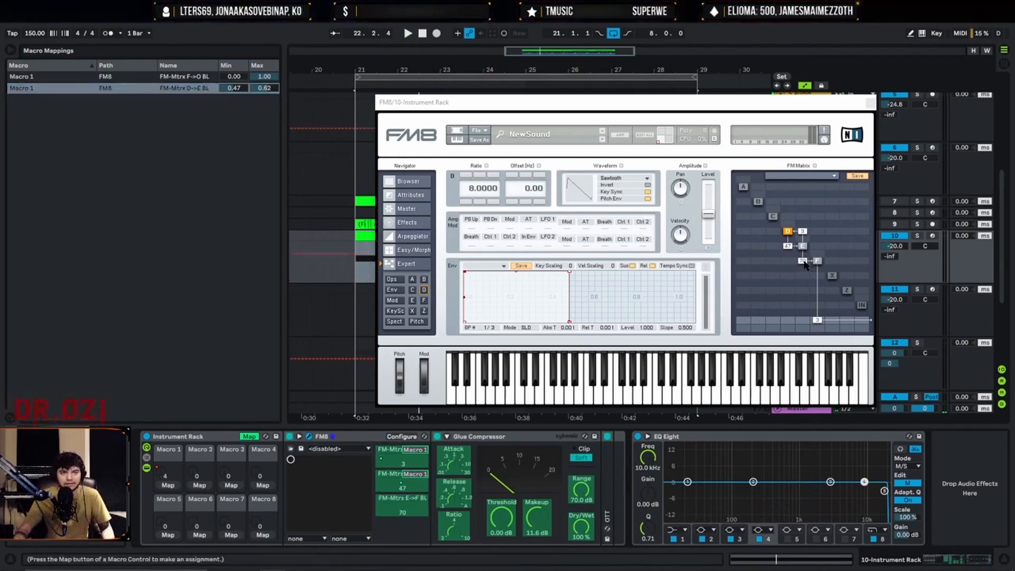
key("space")
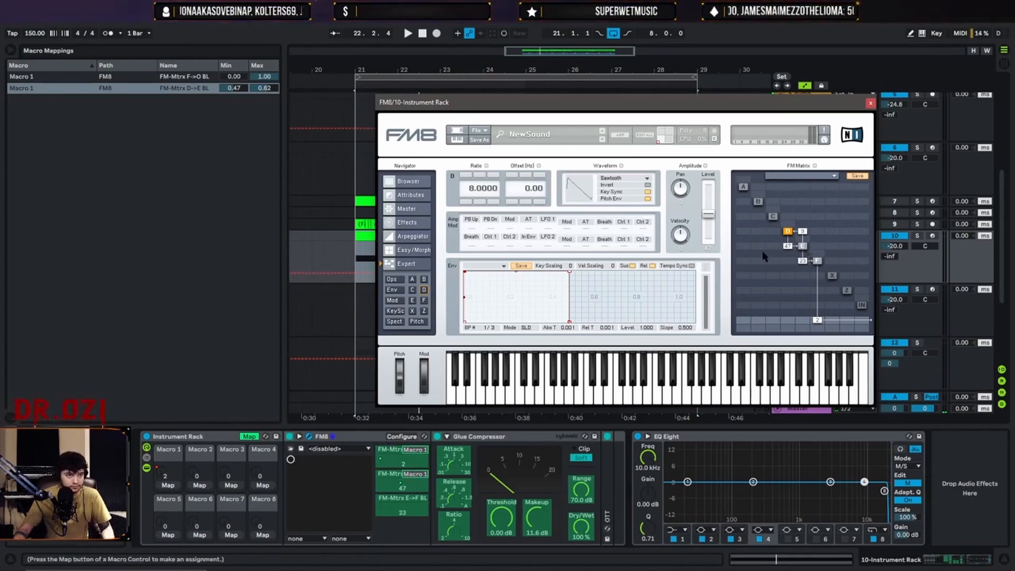
left_click_drag(806, 259, 806, 258)
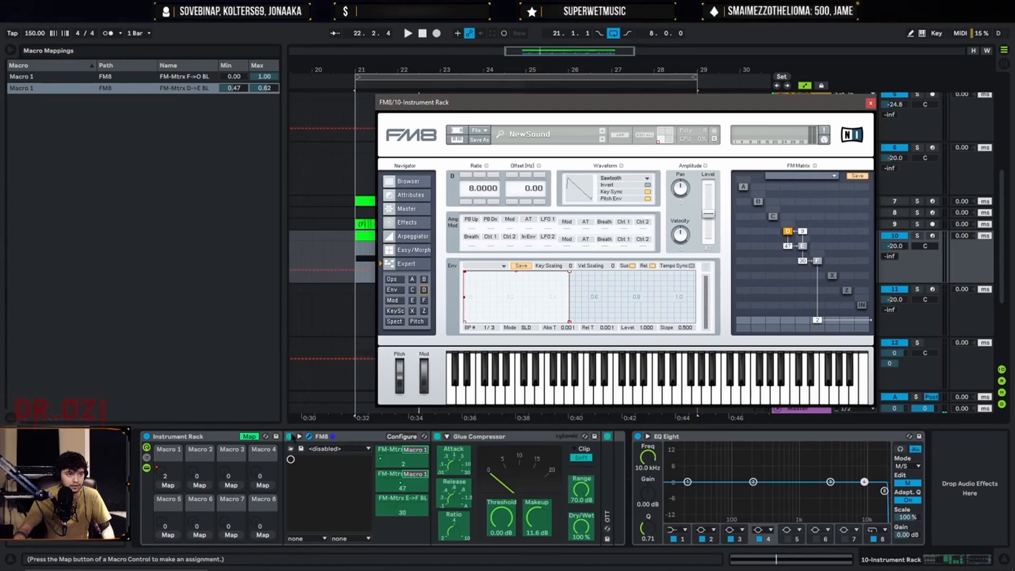
left_click(405, 511)
left_click(168, 484)
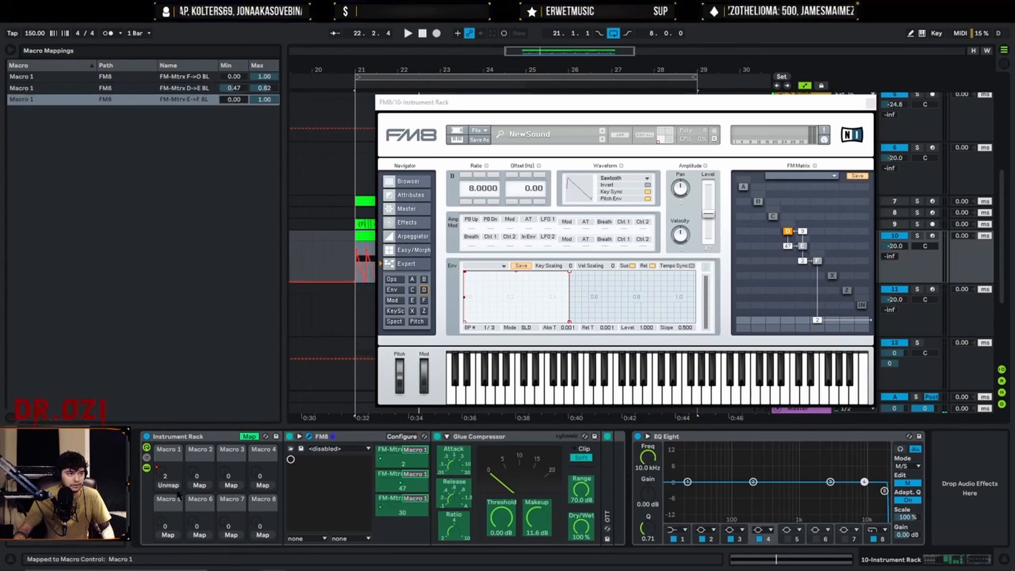
Audition the loop with the new mappings while closing the FM8 window and leaving macro mapping mode.
key("space")
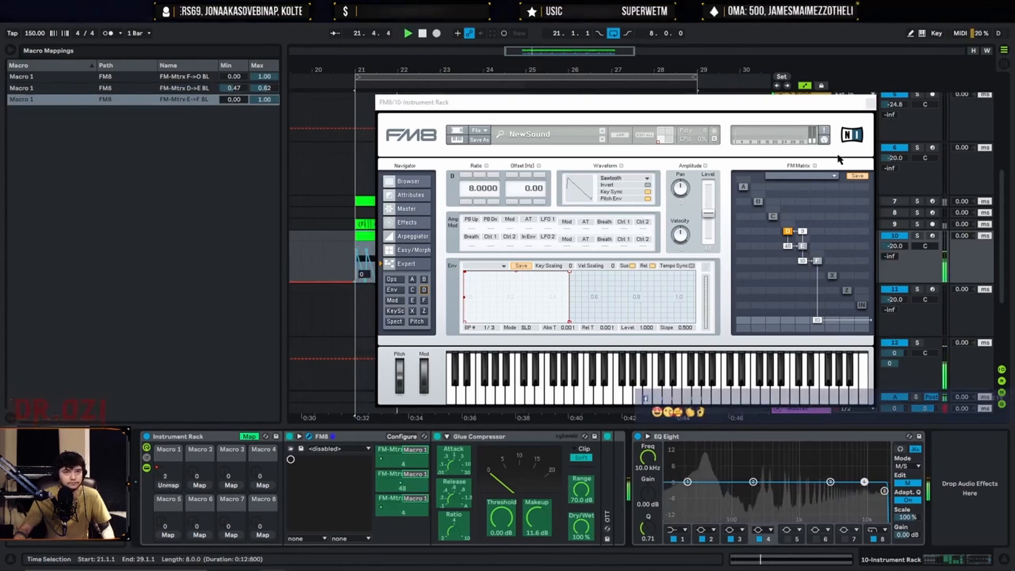
left_click(870, 103)
scroll(376, 280, "down", 1)
left_click(256, 98)
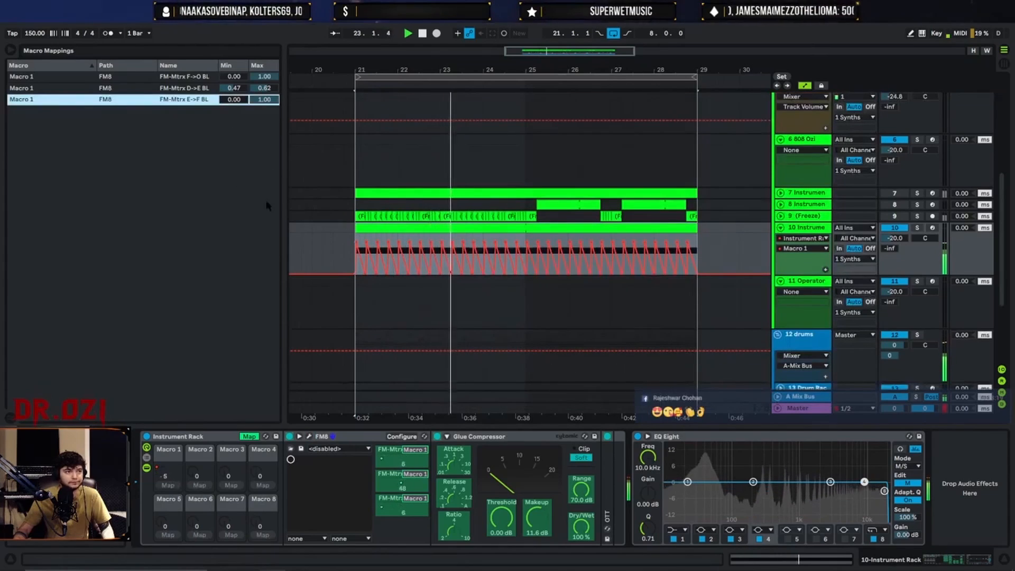
left_click(256, 436)
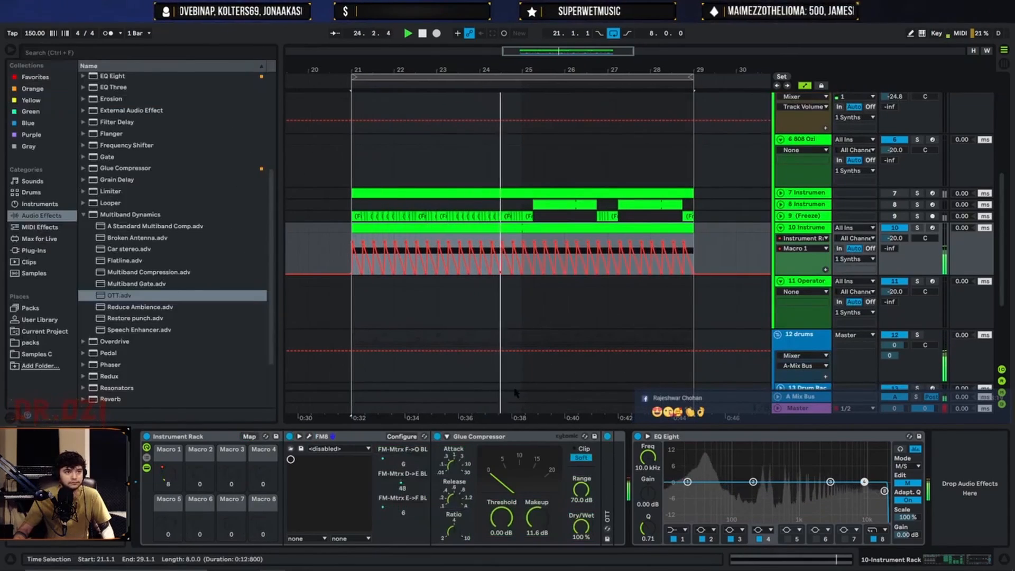
key("space")
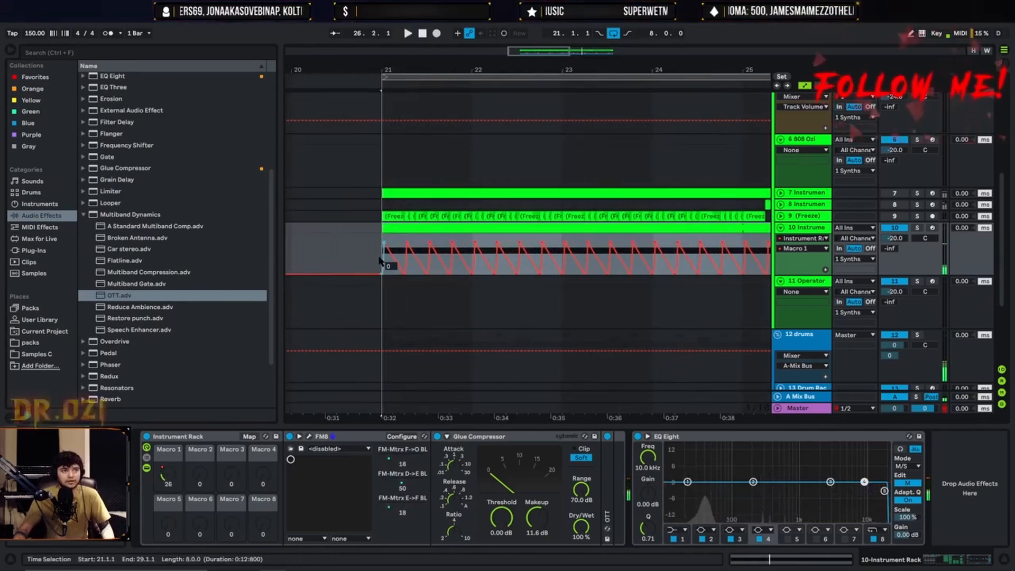
Squeeze the first two Macro 1 automation ramps on track 10 into the single beat from 21.1.1 to 21.2.1.
left_click(380, 260)
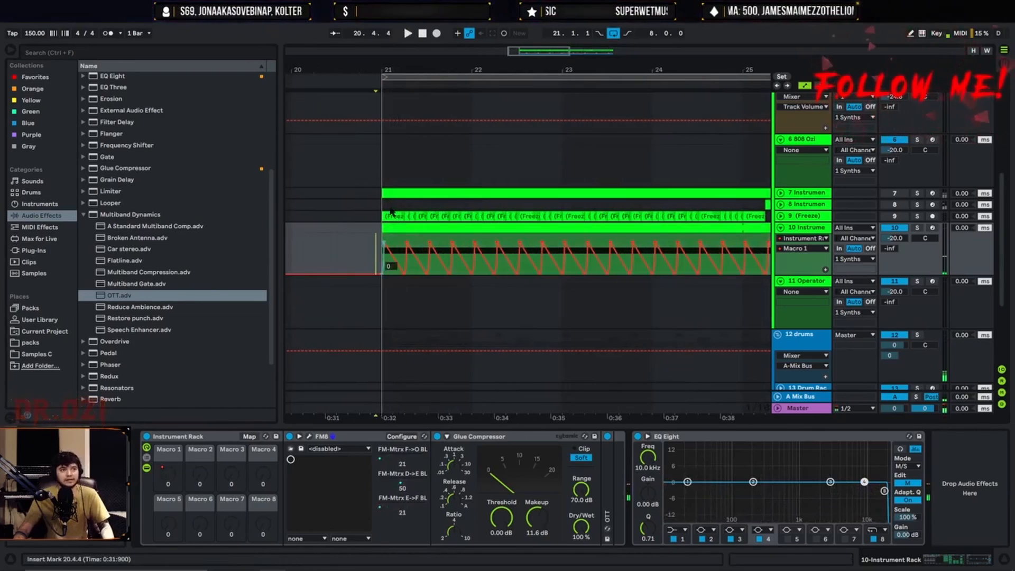
key("plus")
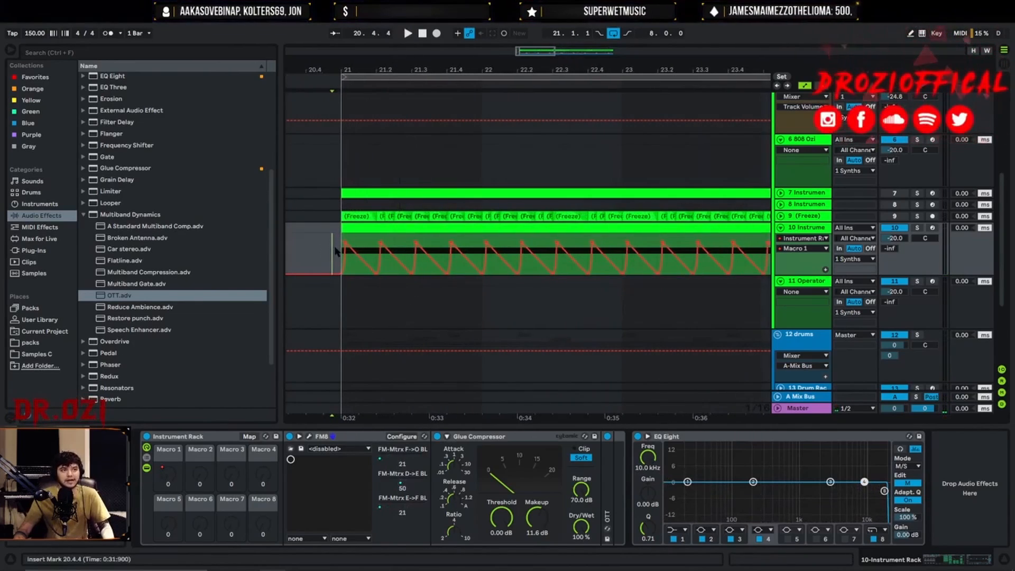
left_click(326, 254)
scroll(326, 260, "up", 1)
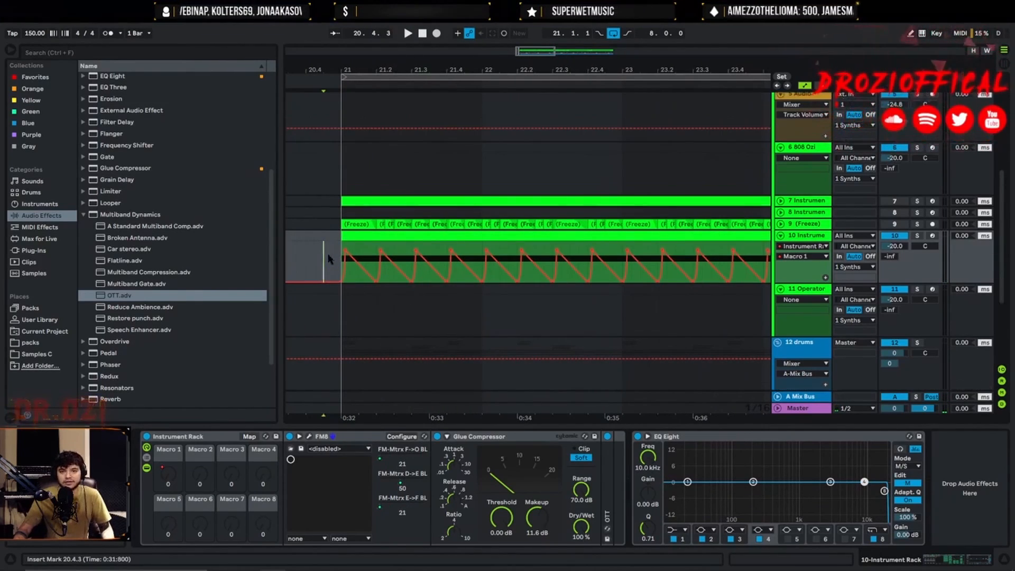
left_click(318, 266)
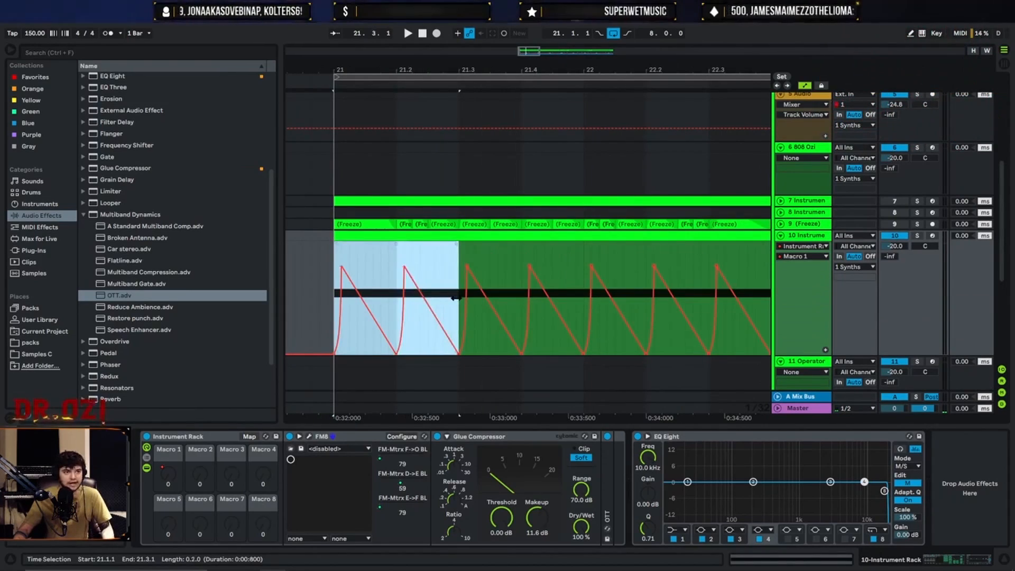
left_click_drag(458, 296, 335, 267)
left_click(406, 266)
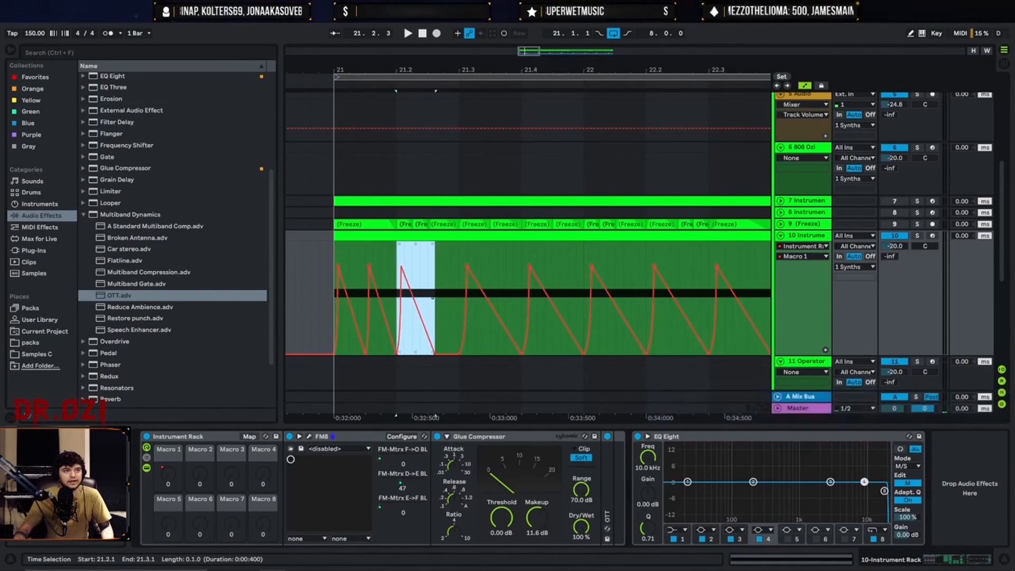
left_click_drag(433, 298, 425, 298)
key("space")
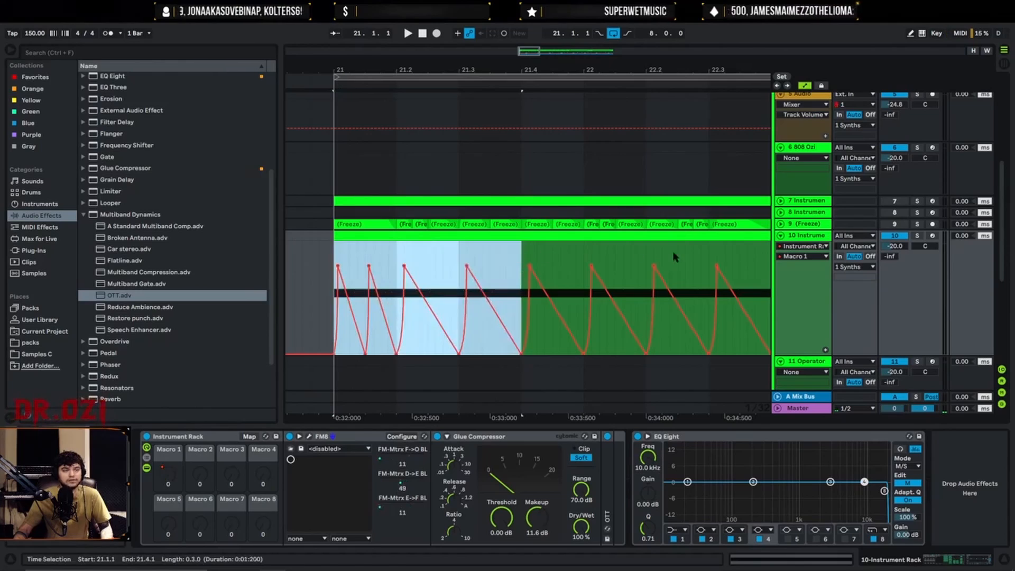
Duplicate the Macro 1 automation between 21.1.1 and 21.4.1 repeatedly until it fills the clip through bar 29.
key("ctrl+d")
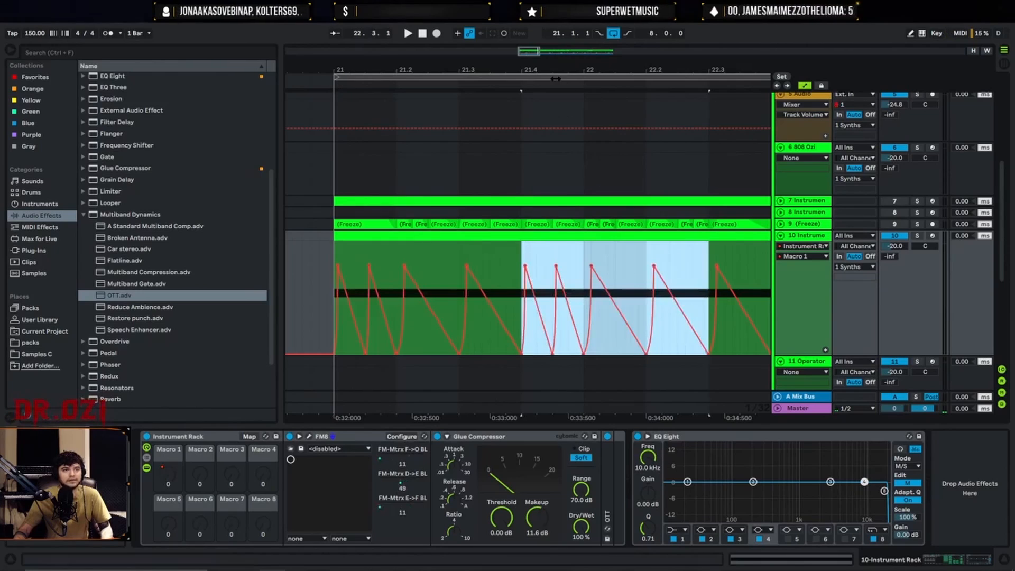
left_click_drag(555, 71, 421, 92)
key("ctrl+d")
key("ctrl+d")
key("ctrl+d")
key("ctrl+d")
key("ctrl+d")
key("ctrl+d")
key("ctrl+d")
key("ctrl+d")
key("ctrl+d")
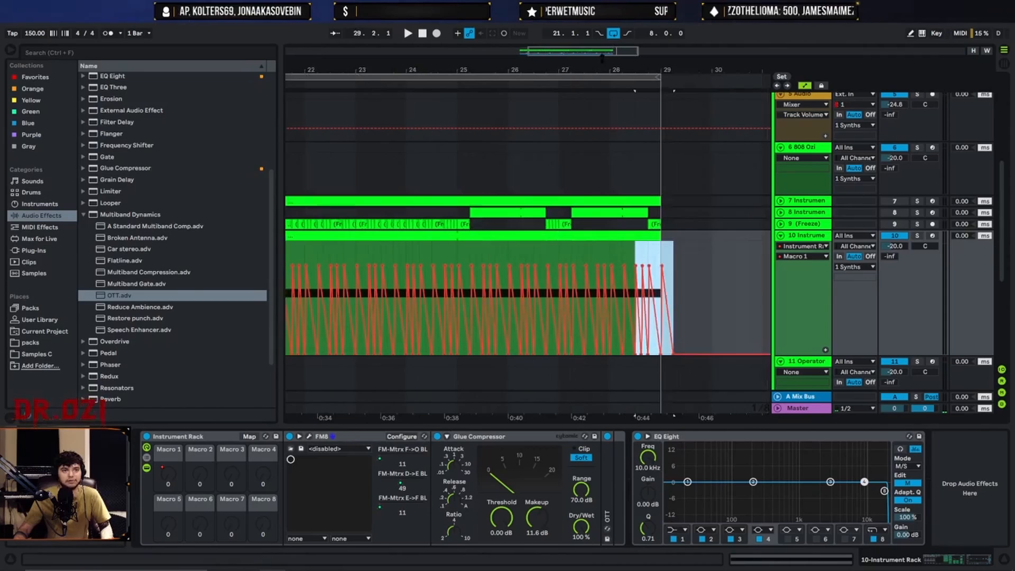
Play the loop from 21.1.1 and listen to the new Macro 1 automation rhythm.
left_click_drag(538, 65, 574, 66)
left_click(290, 249)
key("space")
left_click_drag(291, 69, 291, 94)
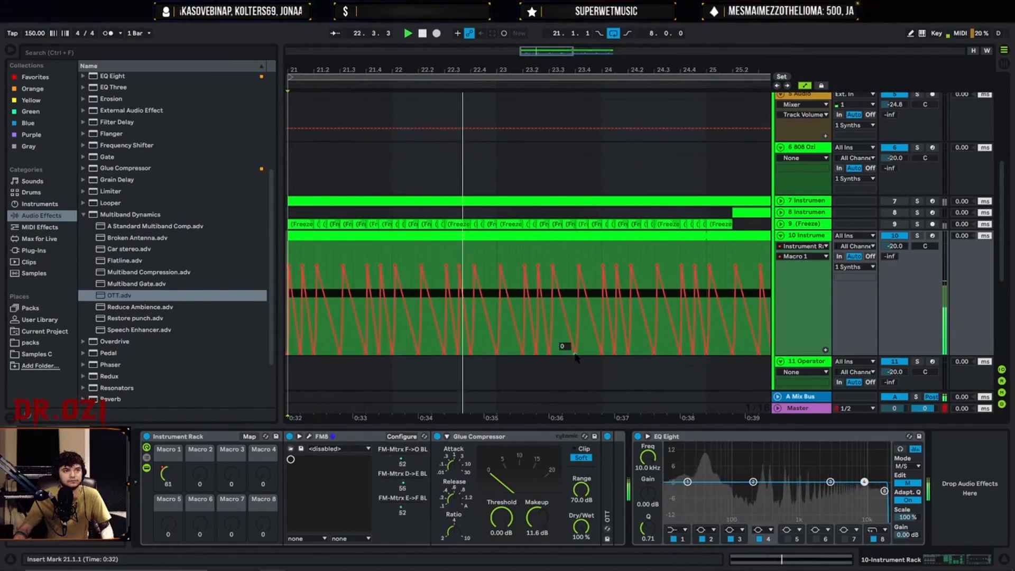
Reopen FM8, set operator C to ratio 4.0000 with a Square waveform, and adjust its modulation of operator D.
key("ctrl+alt+p")
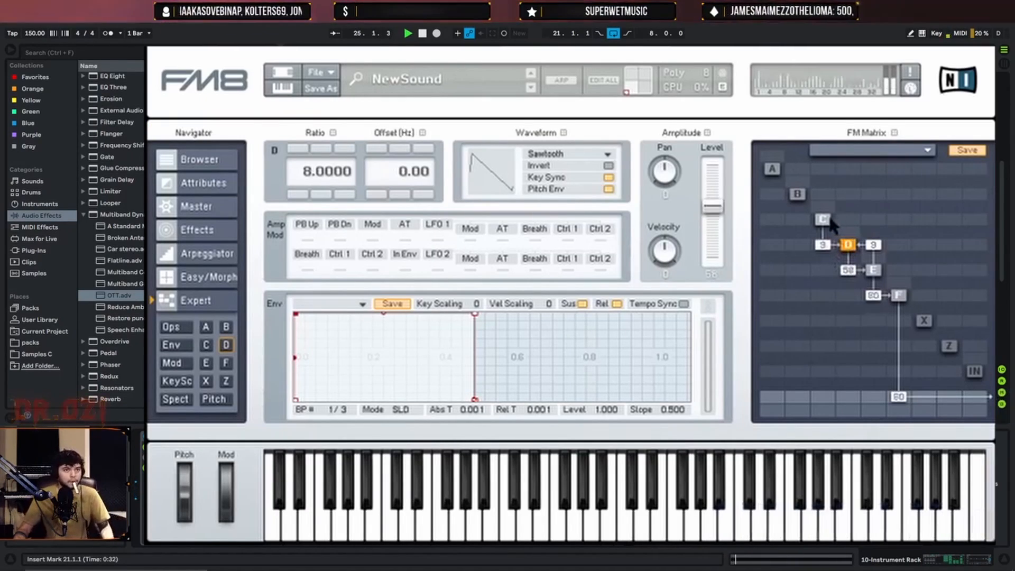
left_click(823, 220)
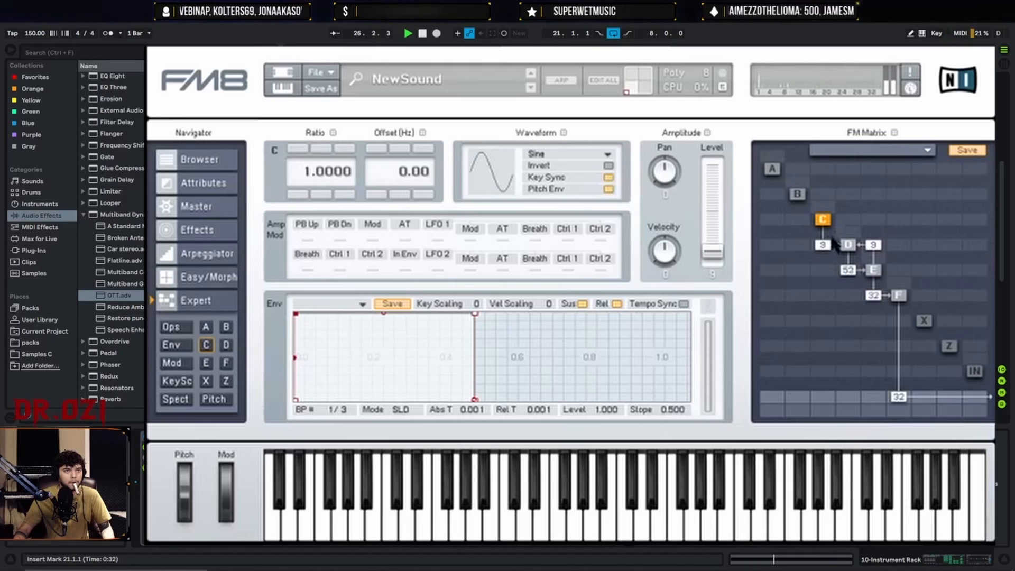
left_click(300, 150)
left_click(303, 151)
left_click(303, 151)
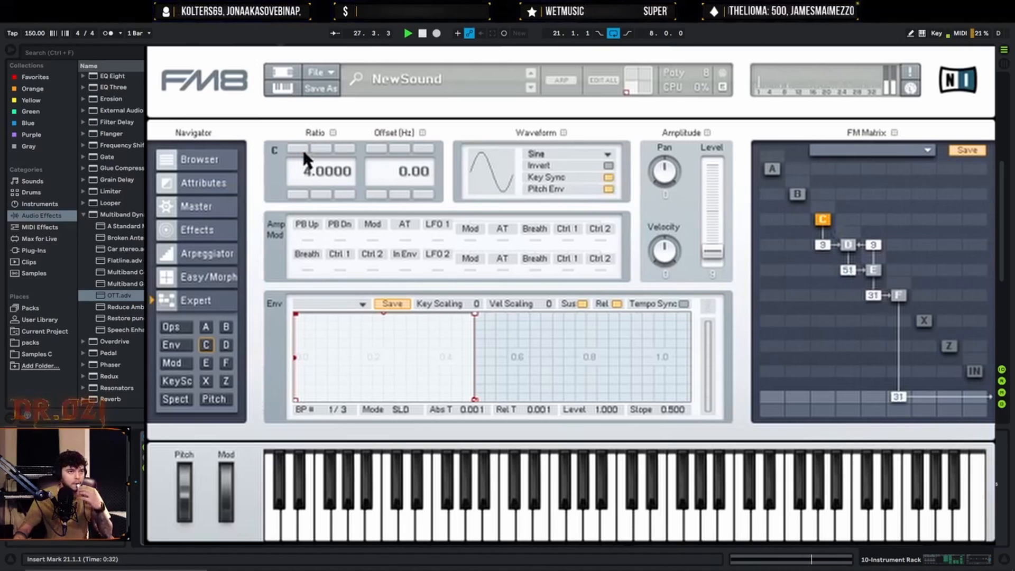
left_click_drag(497, 159, 518, 140)
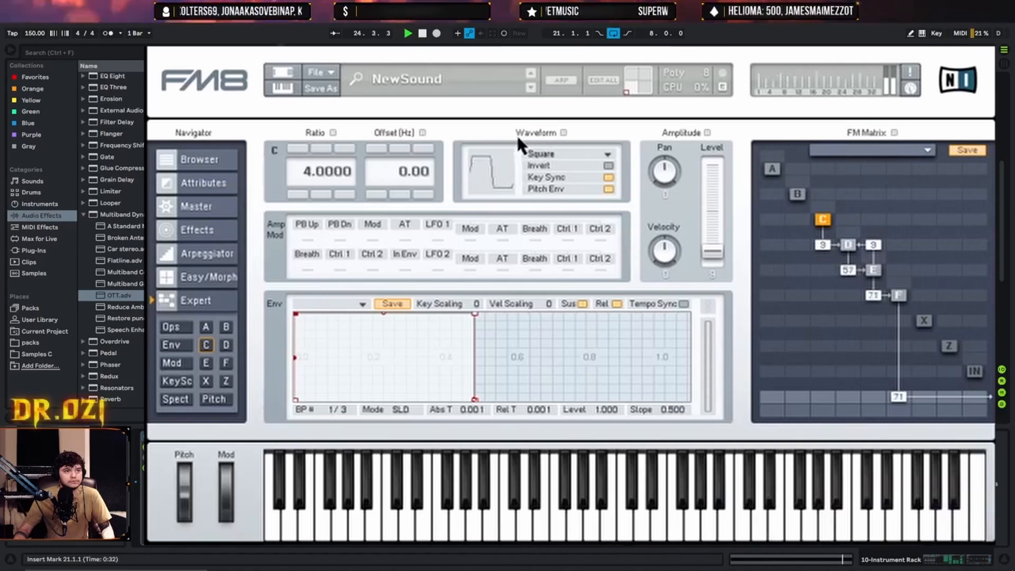
left_click_drag(823, 244, 828, 233)
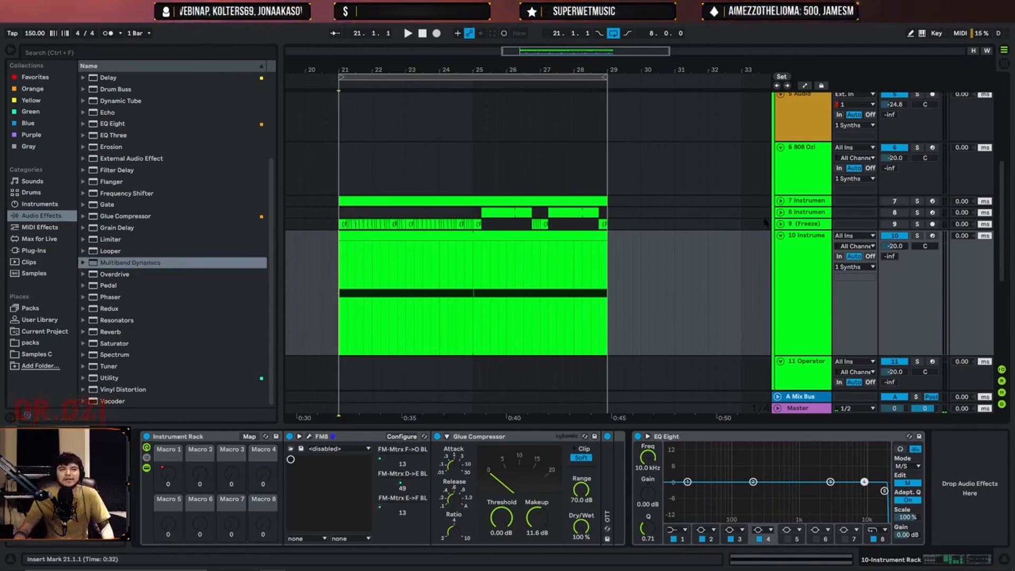
Unfold track 7 to examine its FM8 instrument rack and effects chain, and fold the track again.
left_click(780, 201)
left_click(793, 227)
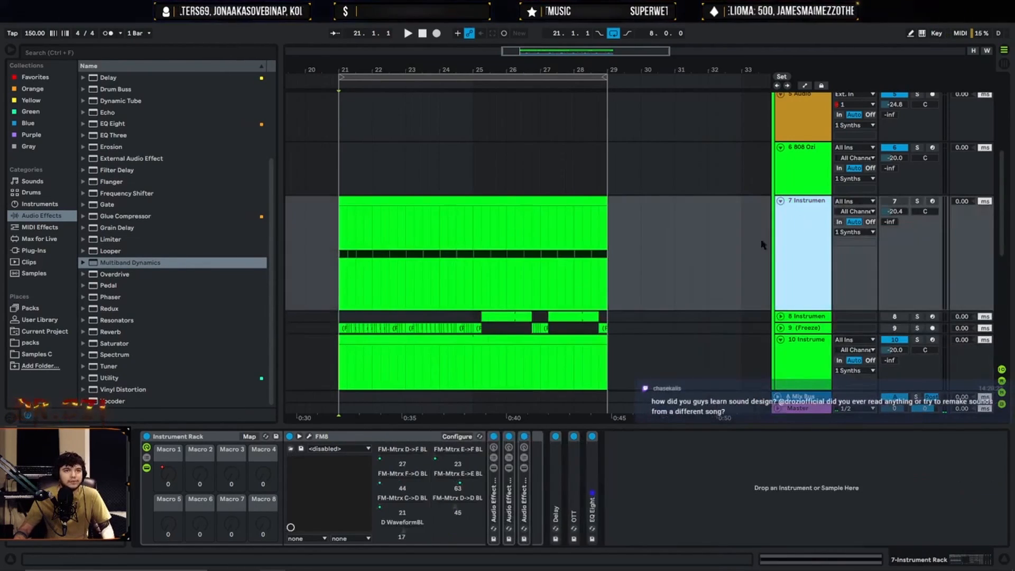
scroll(504, 246, "down", 1)
left_click(780, 178)
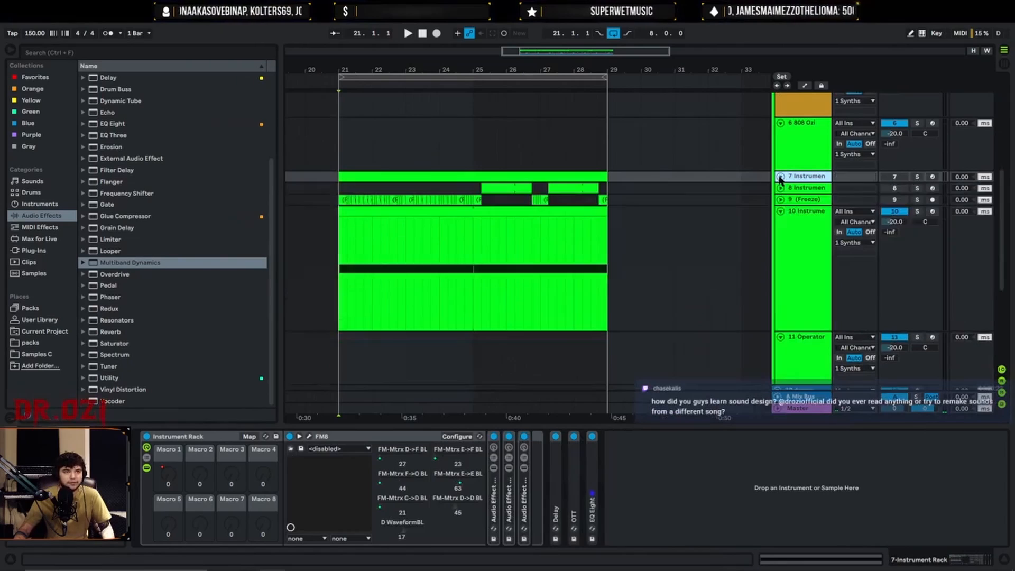
Unfold frozen track 9, play it soloed from 21.1.1, and turn the solo off again.
left_click(780, 200)
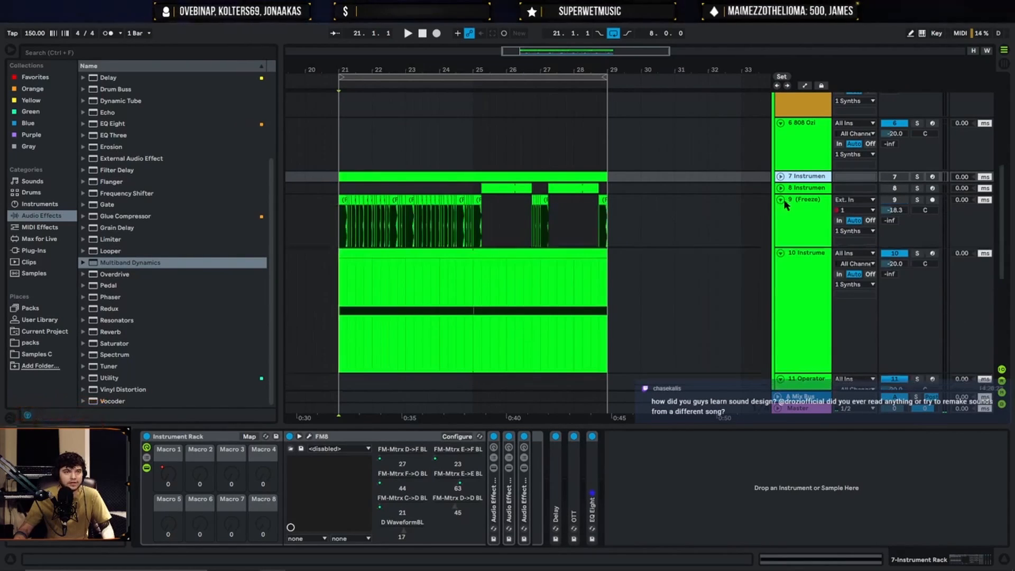
left_click(783, 199)
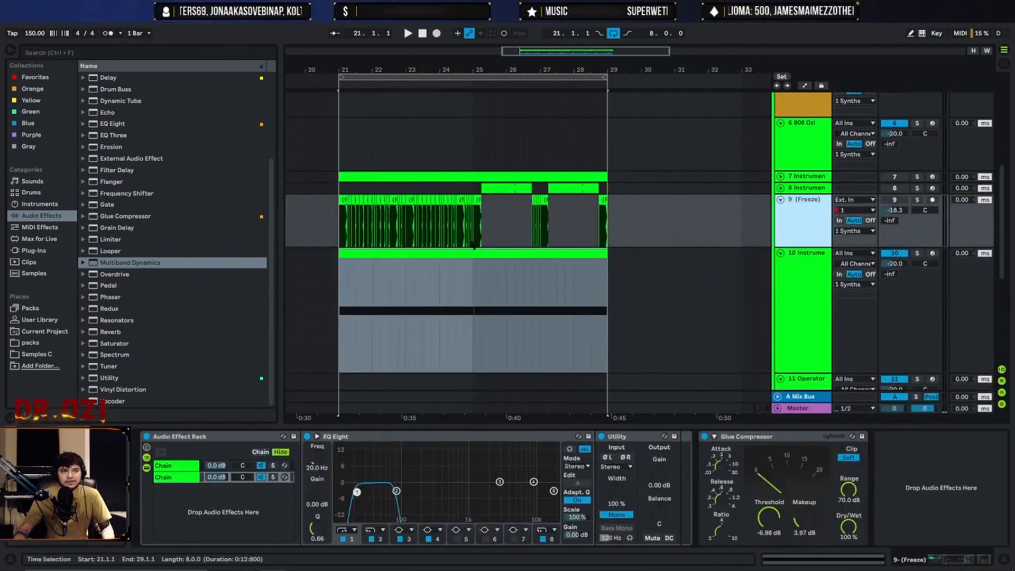
left_click(340, 228)
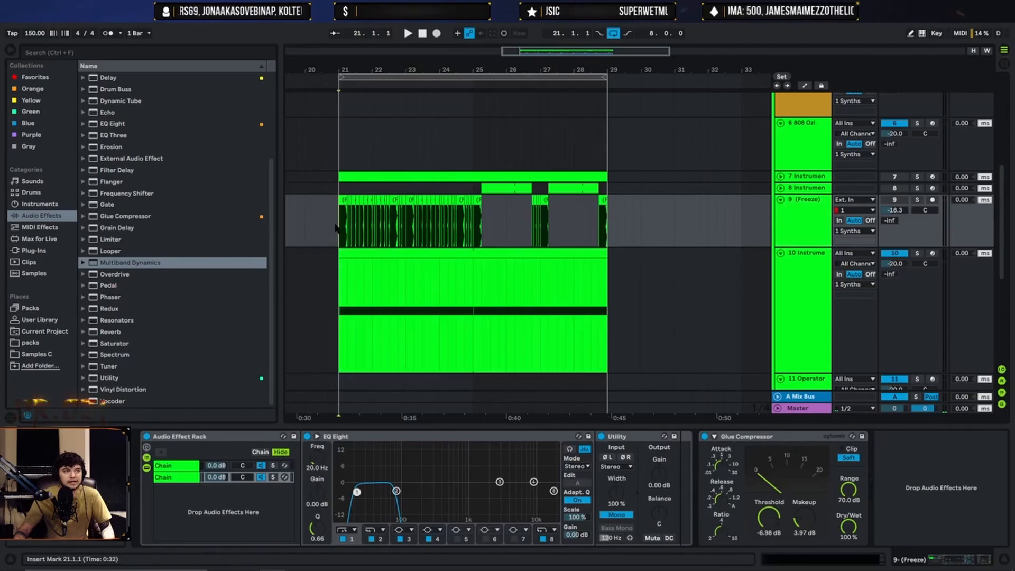
left_click(917, 200)
key("space")
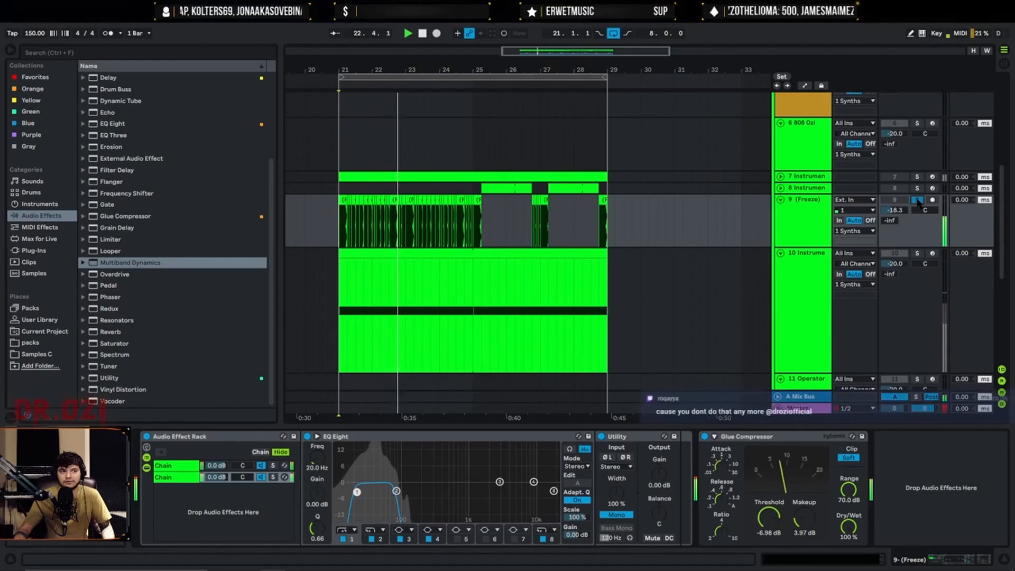
left_click(917, 200)
left_click(517, 254)
key("space")
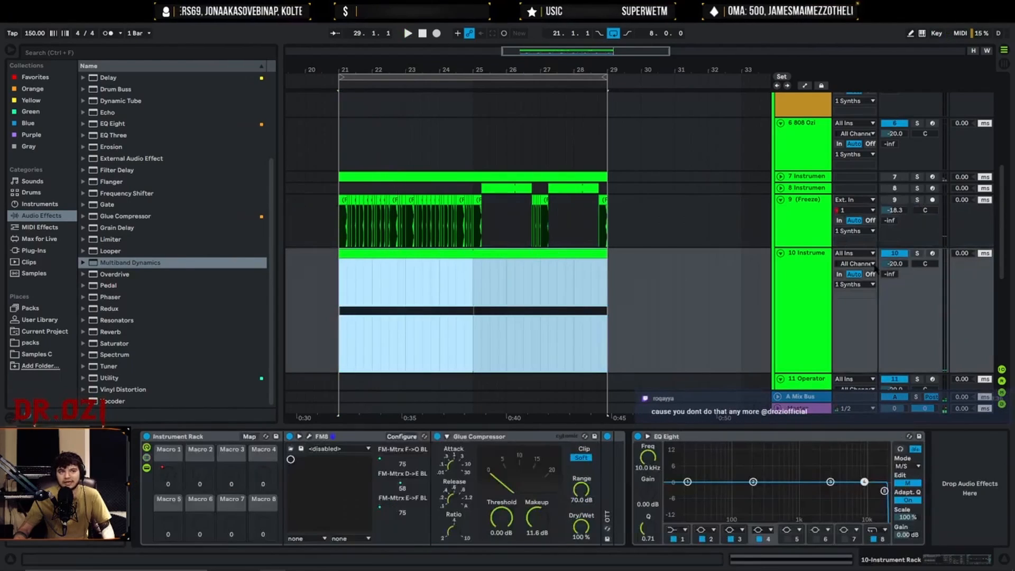
On track 10, group Glue Compressor and OTT into a rack named Compress and move EQ Eight into the Instrument Rack behind it.
left_click(806, 280)
scroll(527, 305, "down", 2)
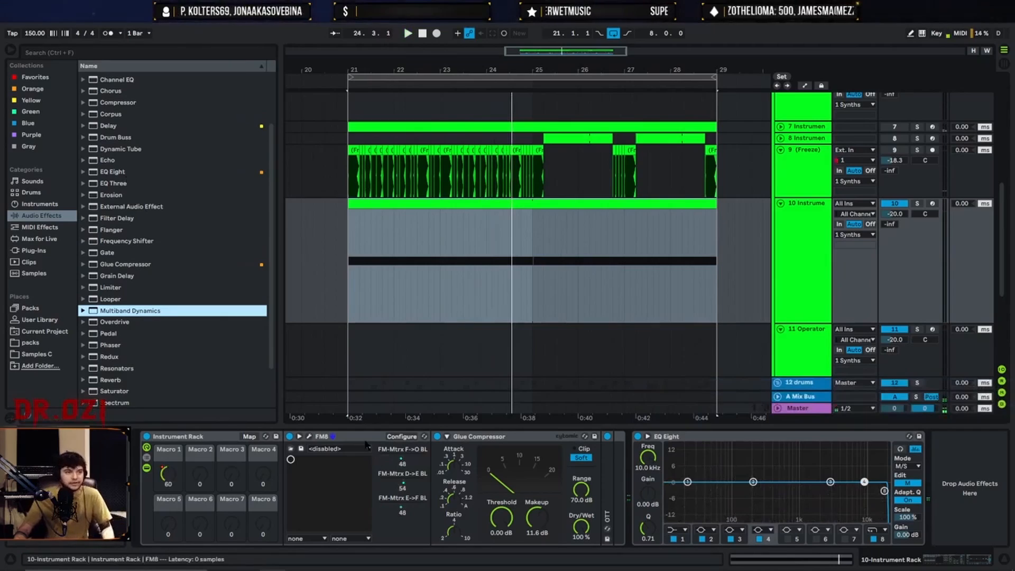
double_click(328, 436)
double_click(349, 436)
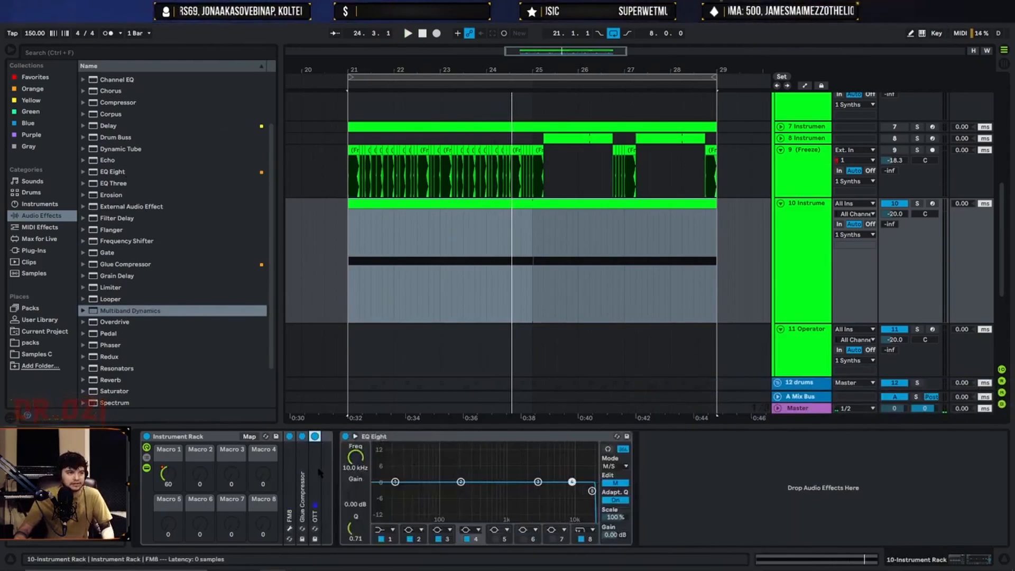
key("ctrl+g")
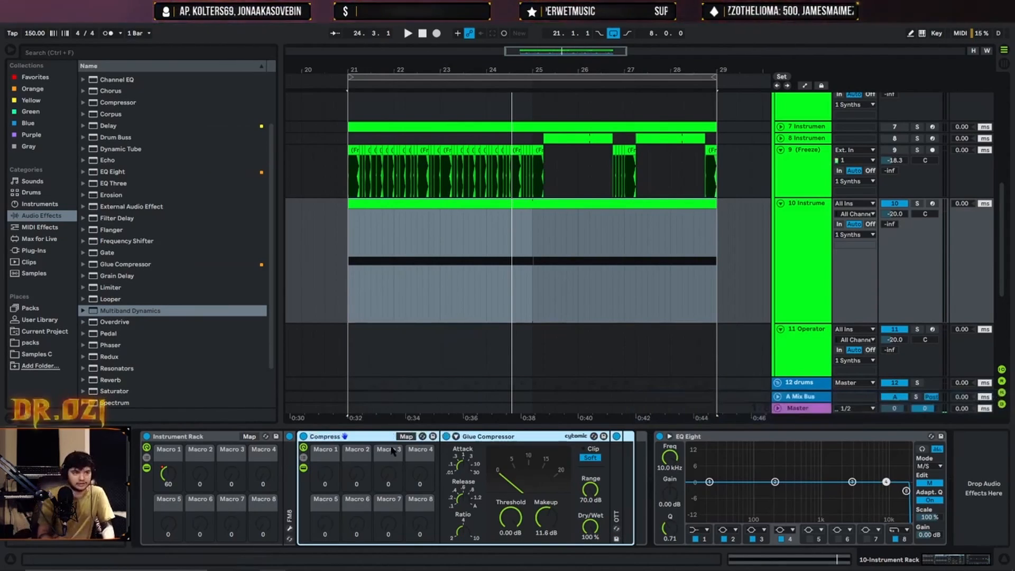
double_click(341, 436)
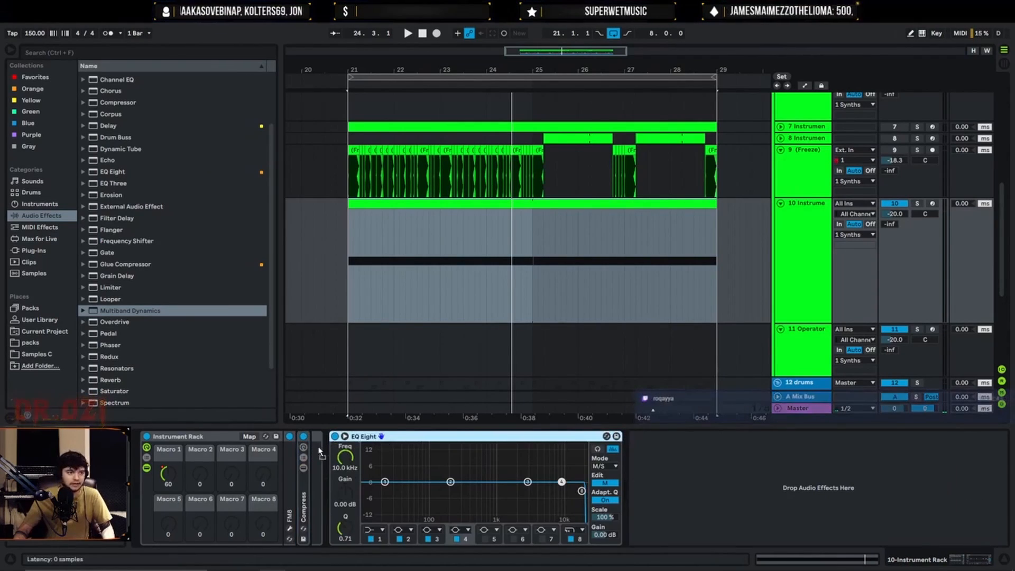
left_click_drag(319, 451, 317, 451)
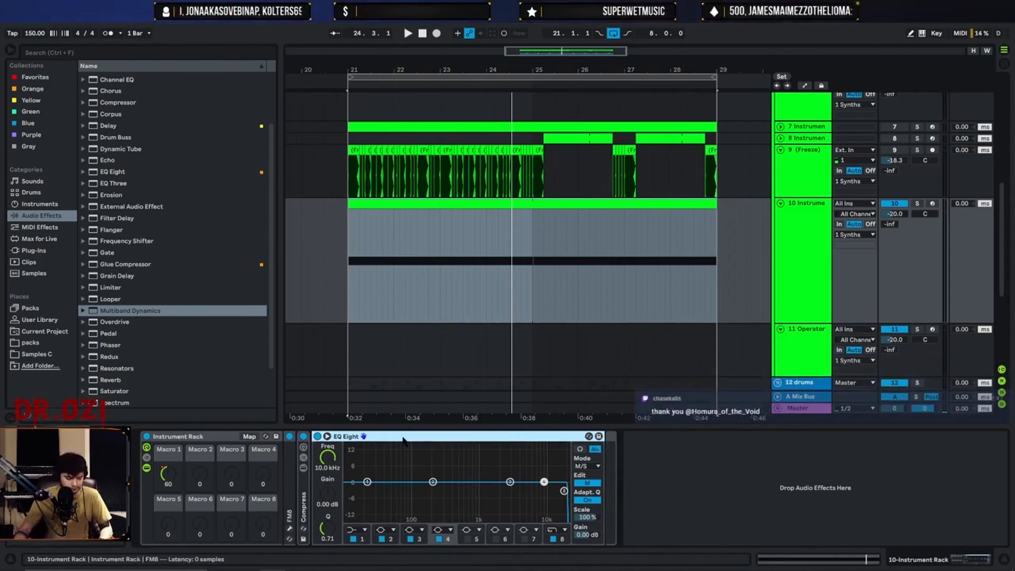
Try grouping EQ Eight into its own Audio Effect Rack, and ungroup it.
key("ctrl+g")
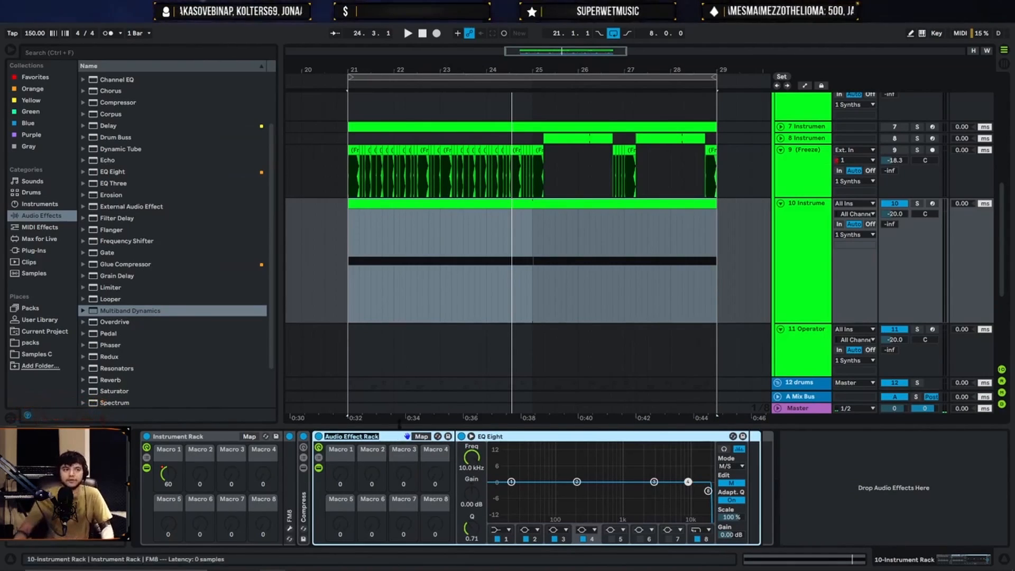
left_click(372, 490)
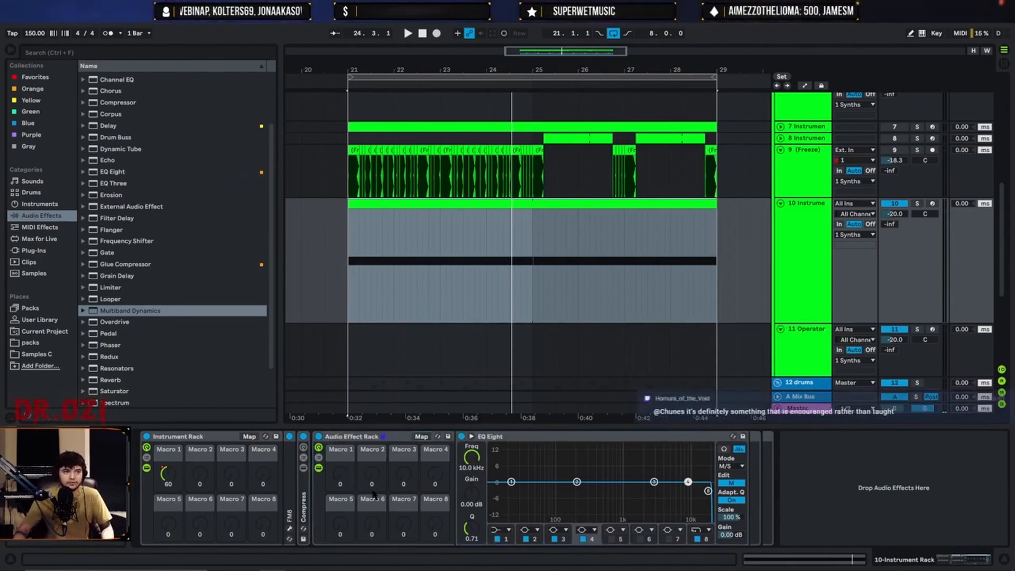
left_click(382, 436)
right_click(383, 436)
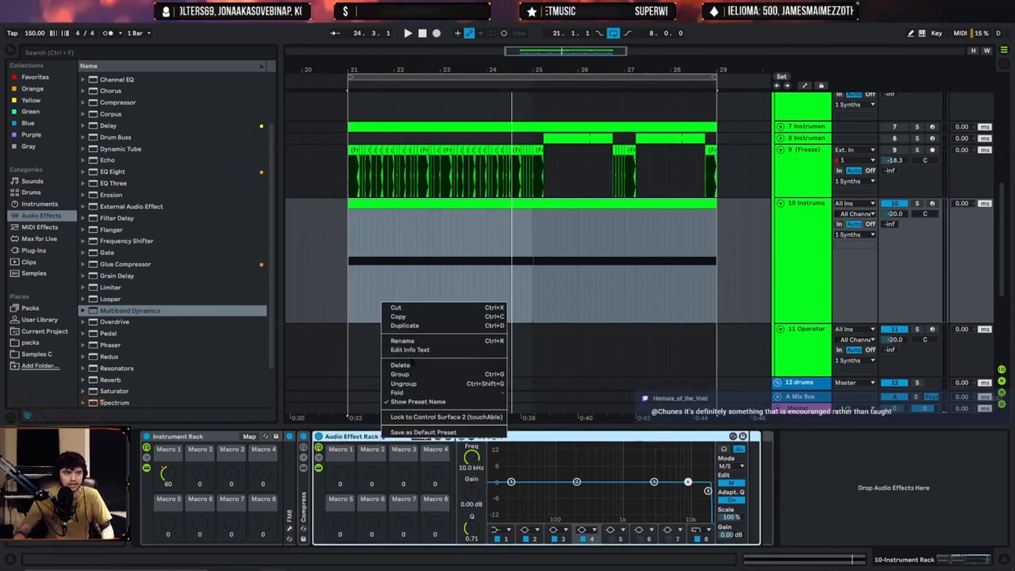
left_click(449, 385)
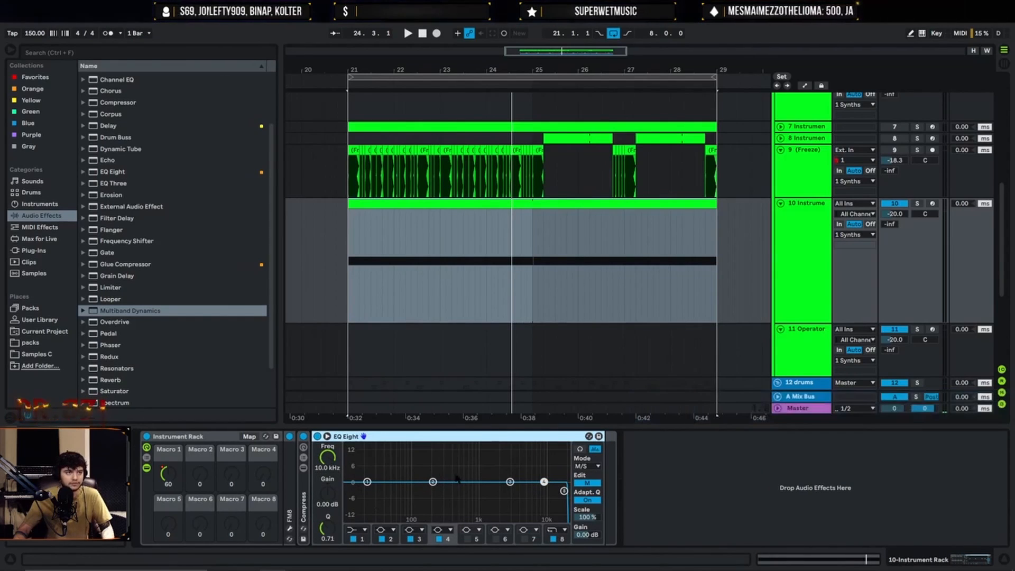
Play track 10's loop from 21.1.1 briefly and add a Glue Compressor after EQ Eight.
left_click(355, 307)
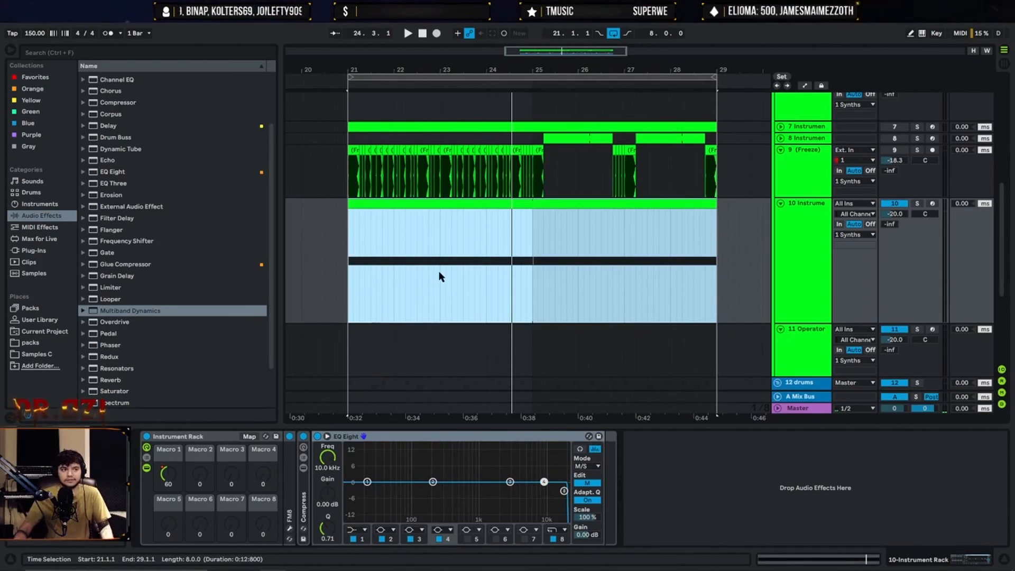
key("space")
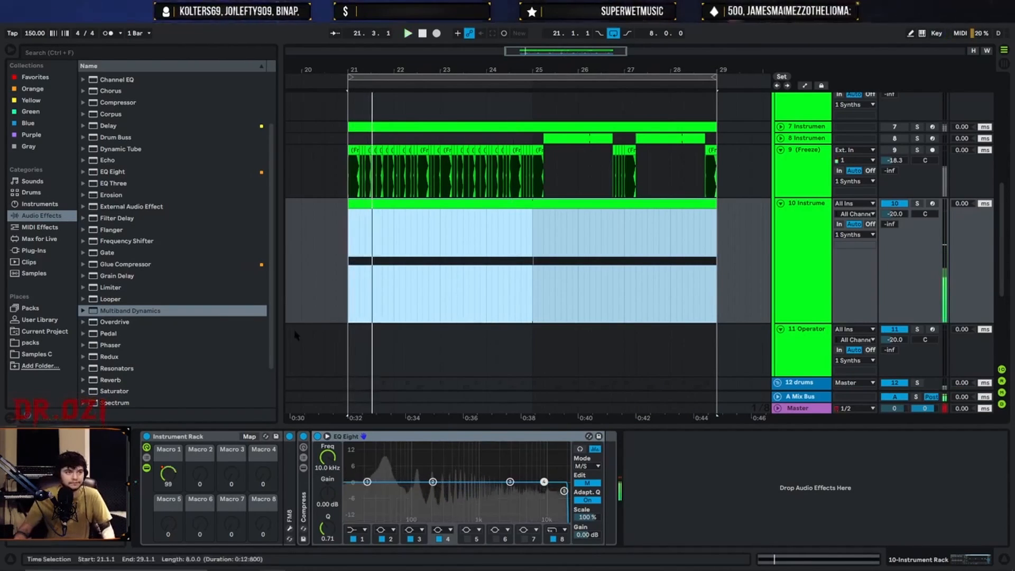
scroll(137, 286, "down", 1)
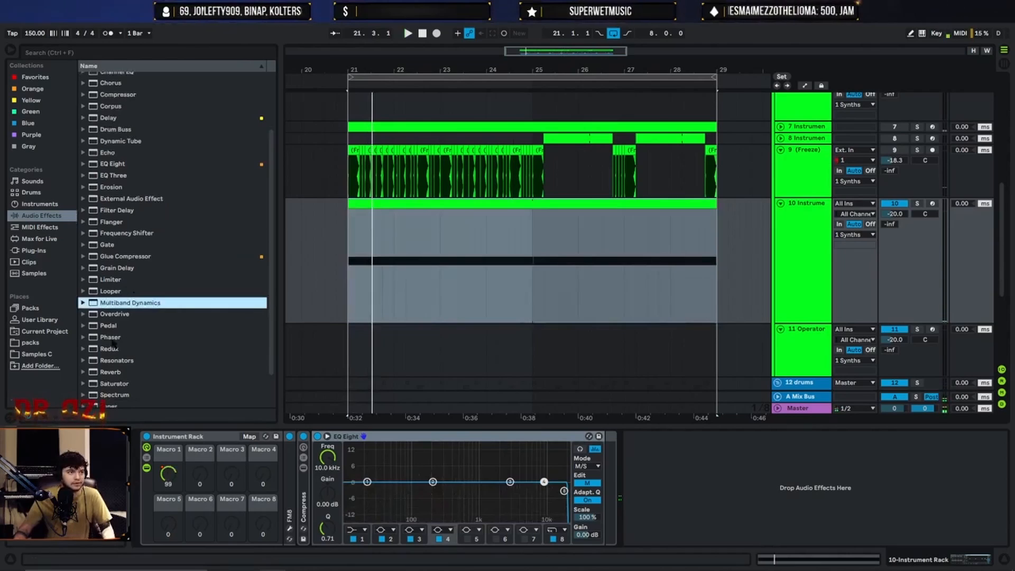
double_click(119, 255)
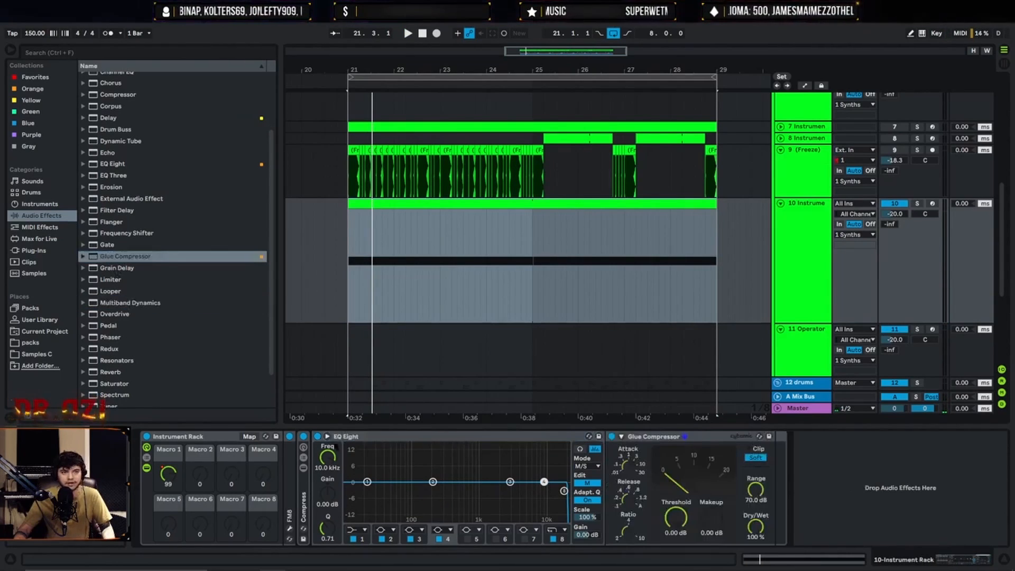
Boost EQ Eight's band 2 by about 11.3 dB and switch the EQ's mode to Stereo.
key("space")
left_click_drag(433, 482, 432, 454)
left_click(589, 466)
left_click(588, 476)
key("space")
key("space")
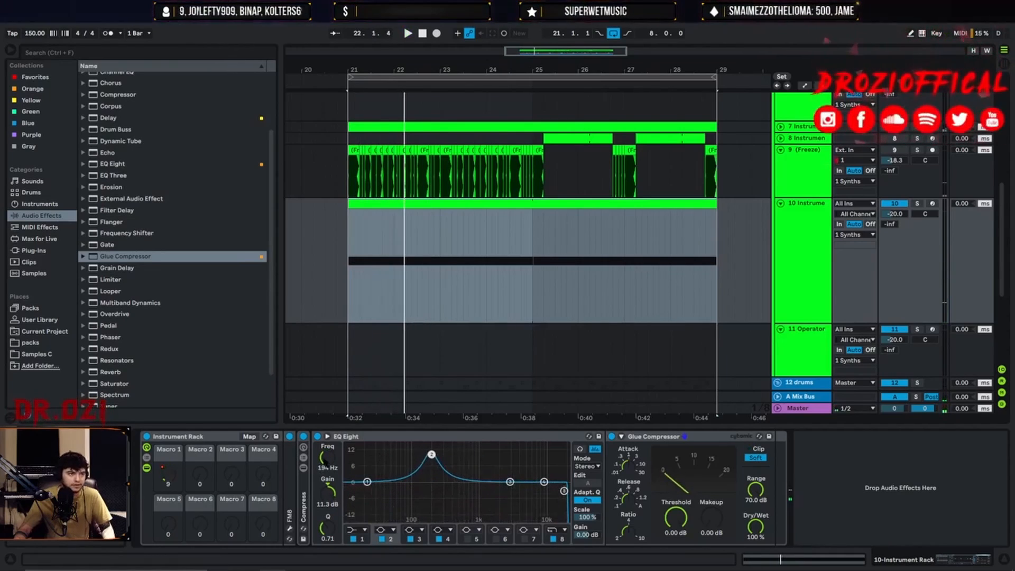
Map EQ Eight's band 2 frequency to Macro 1 with a range of 300 Hz to 1.00 kHz, and audition it.
left_click(250, 437)
left_click(175, 486)
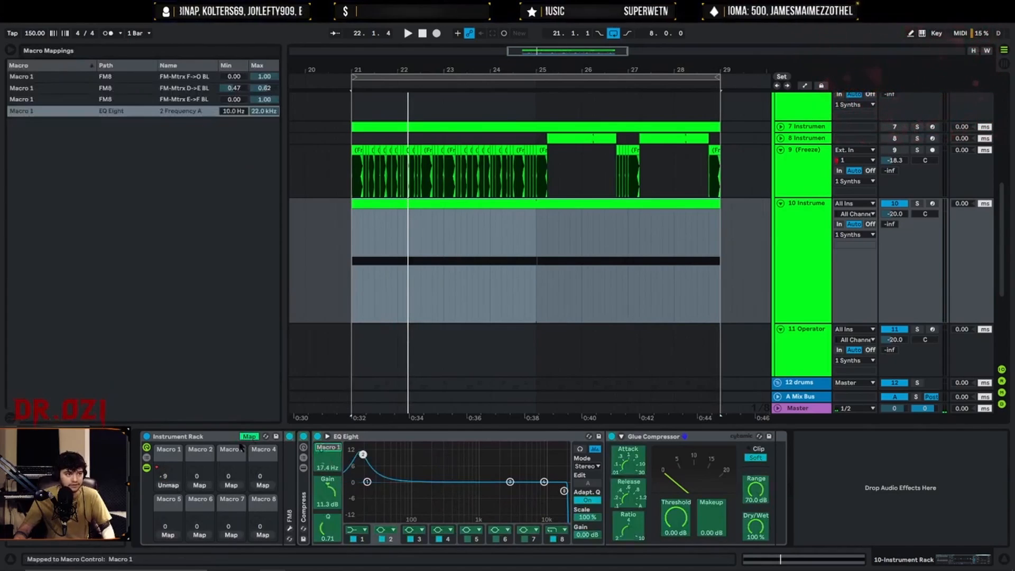
left_click(247, 113)
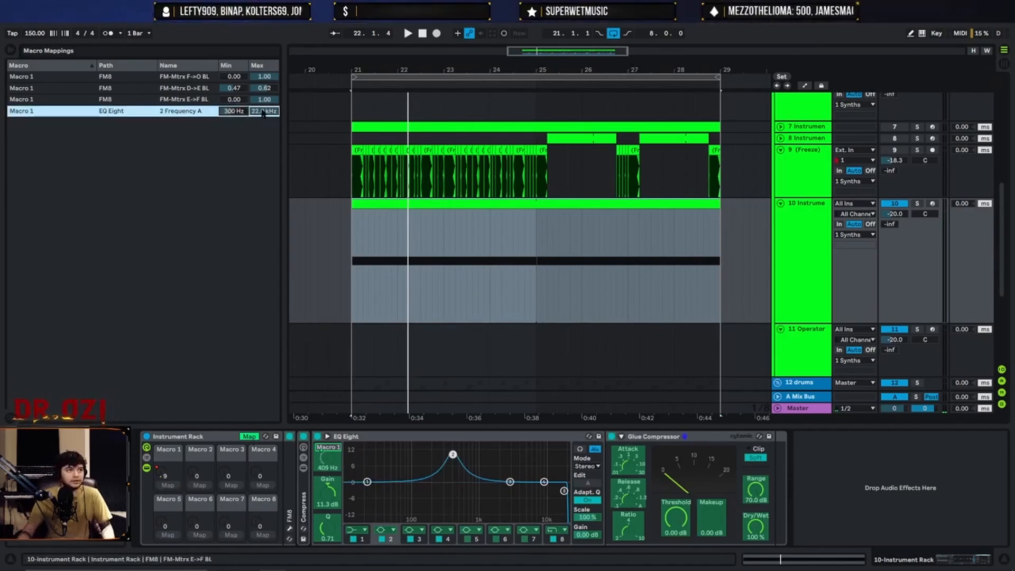
type("1000")
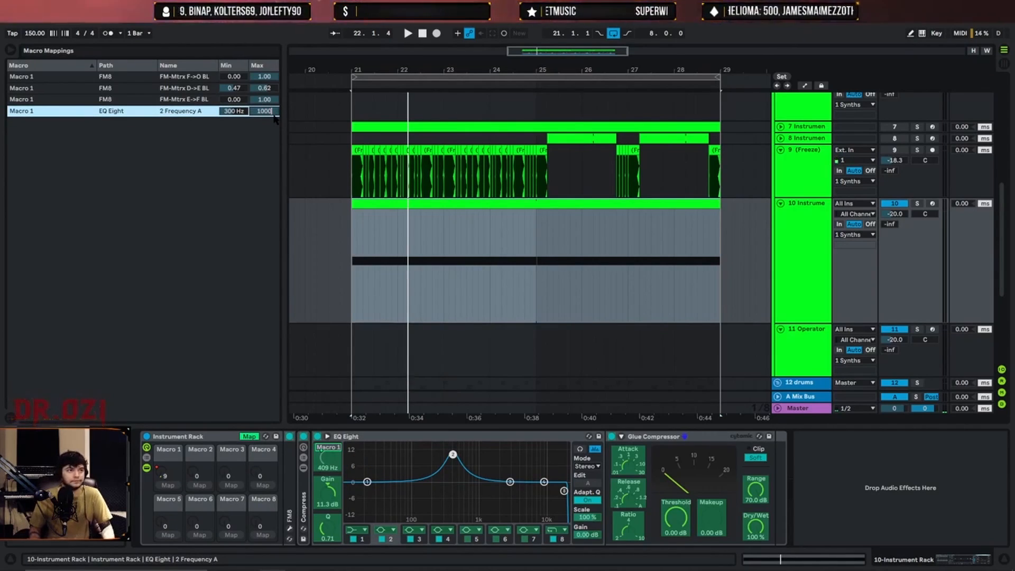
key("Return")
key("space")
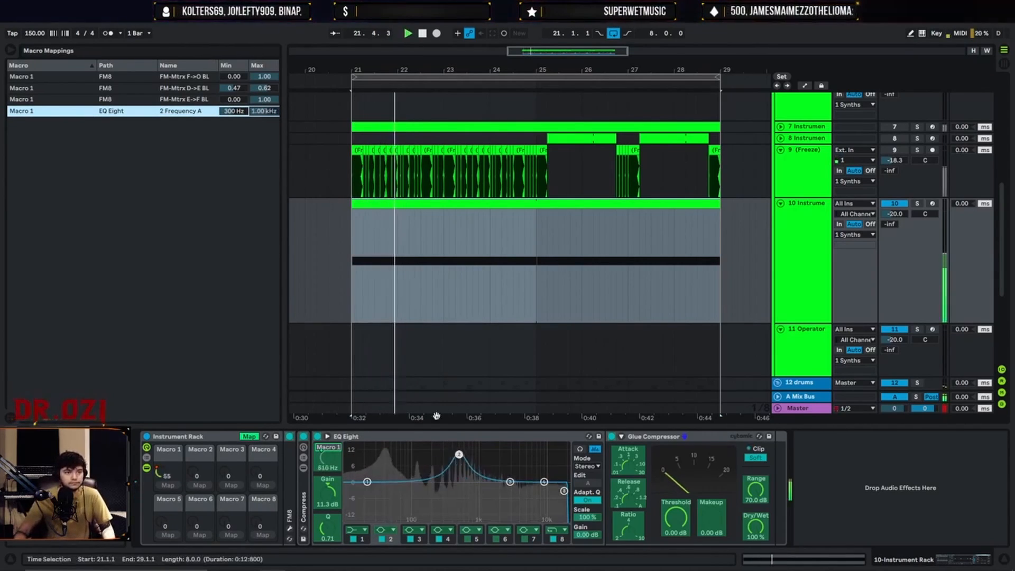
left_click(377, 437)
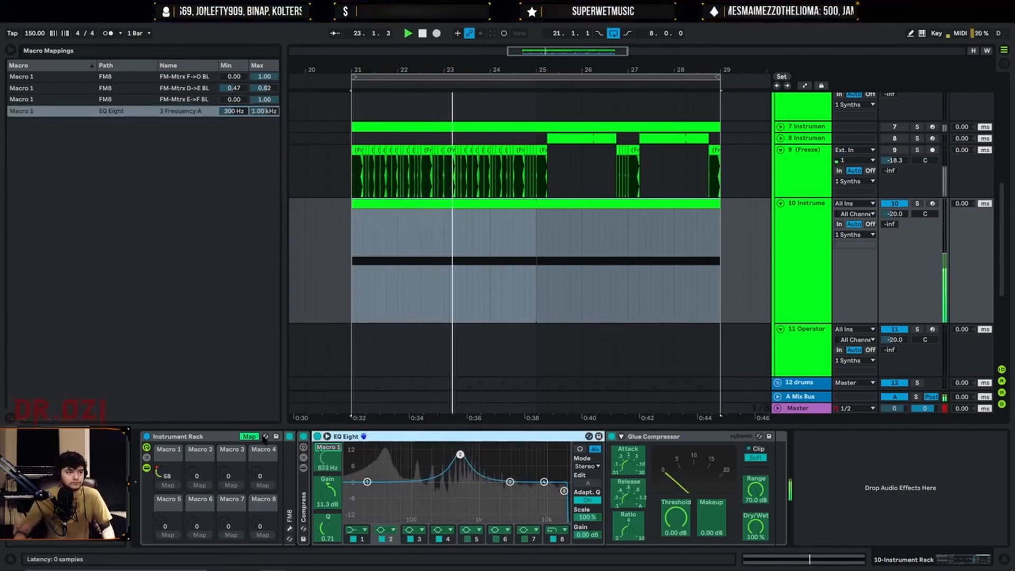
left_click(249, 437)
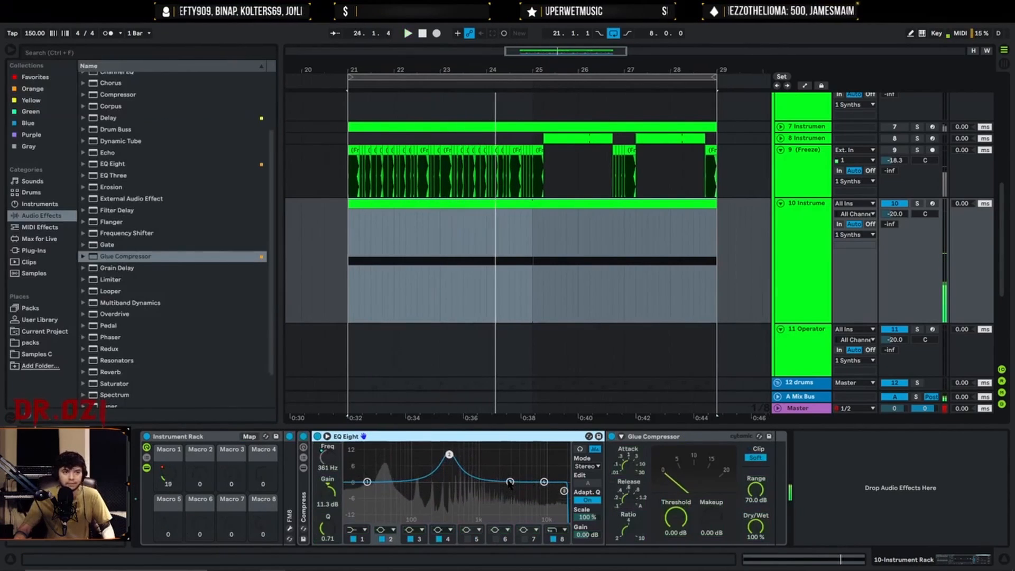
Cut EQ Eight's band 3 to -15.0 dB and map its frequency to Macro 1, inverted from 1.00 kHz to 300 Hz.
left_click_drag(510, 482, 458, 518)
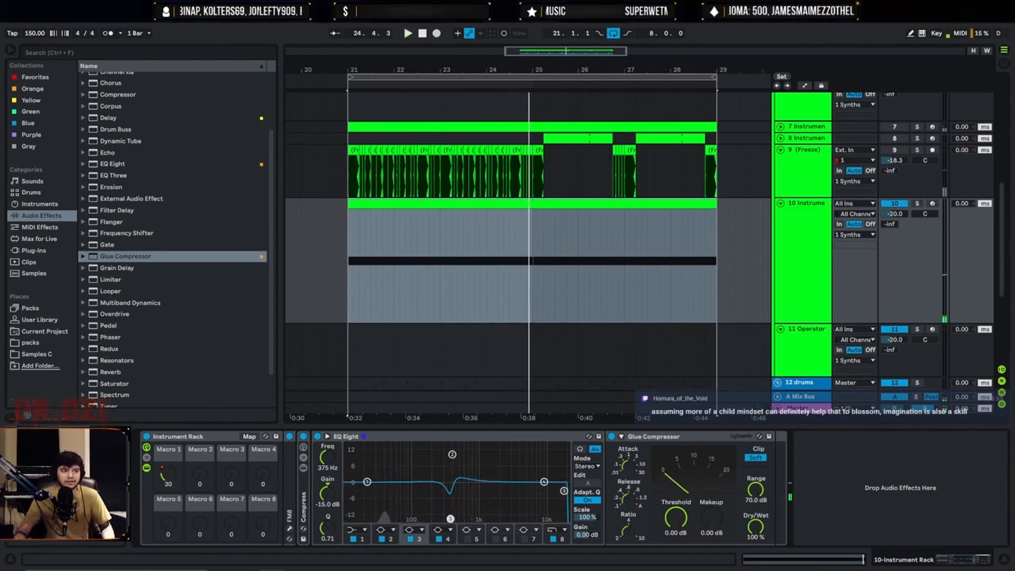
left_click(249, 436)
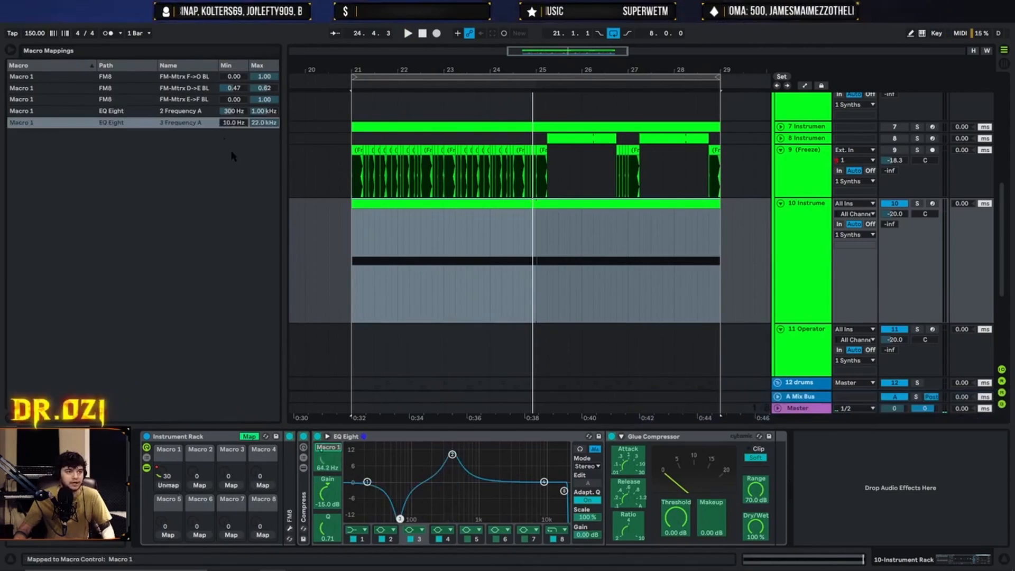
left_click(239, 127)
type("1000")
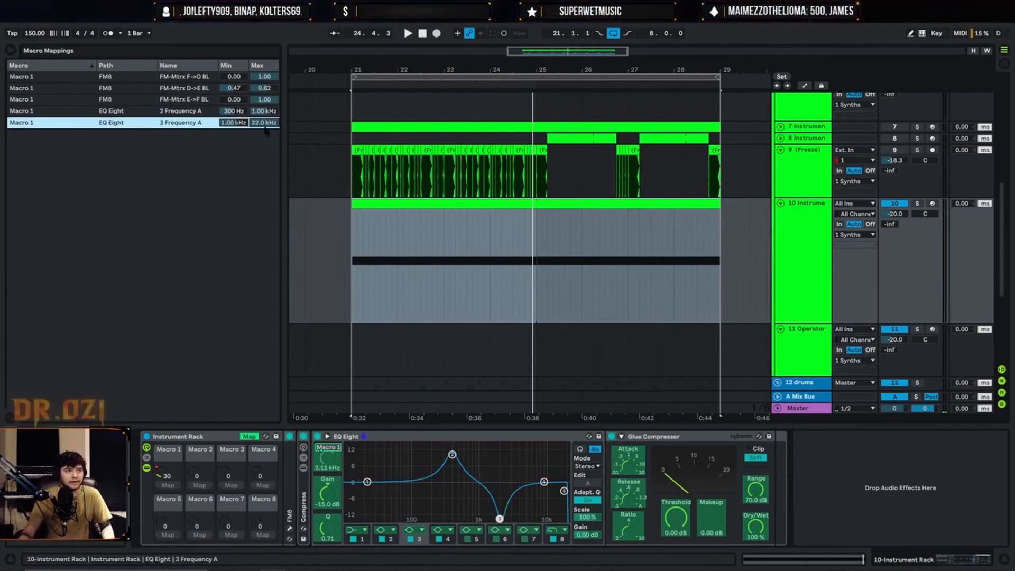
type("300")
key("Return")
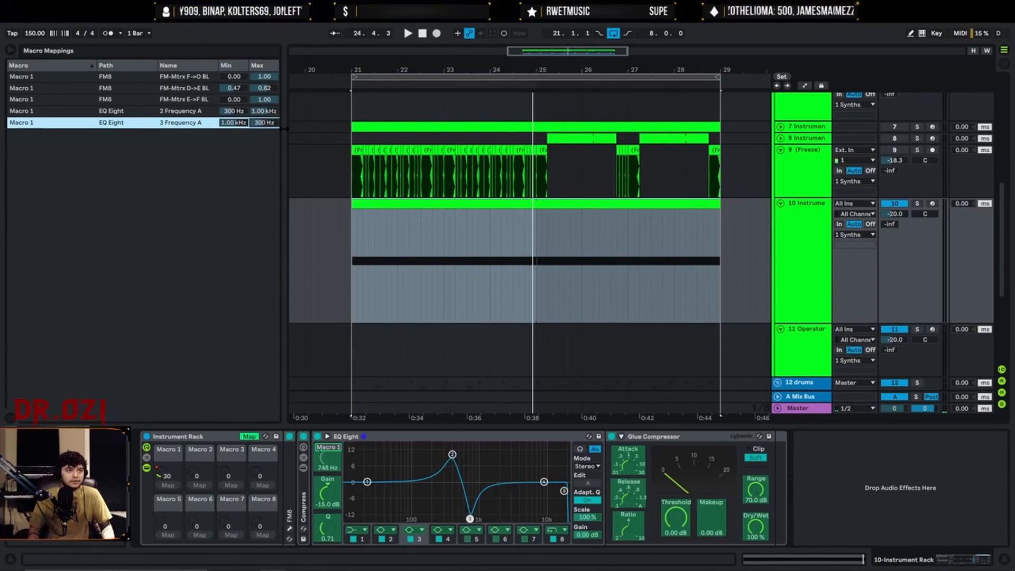
key("space")
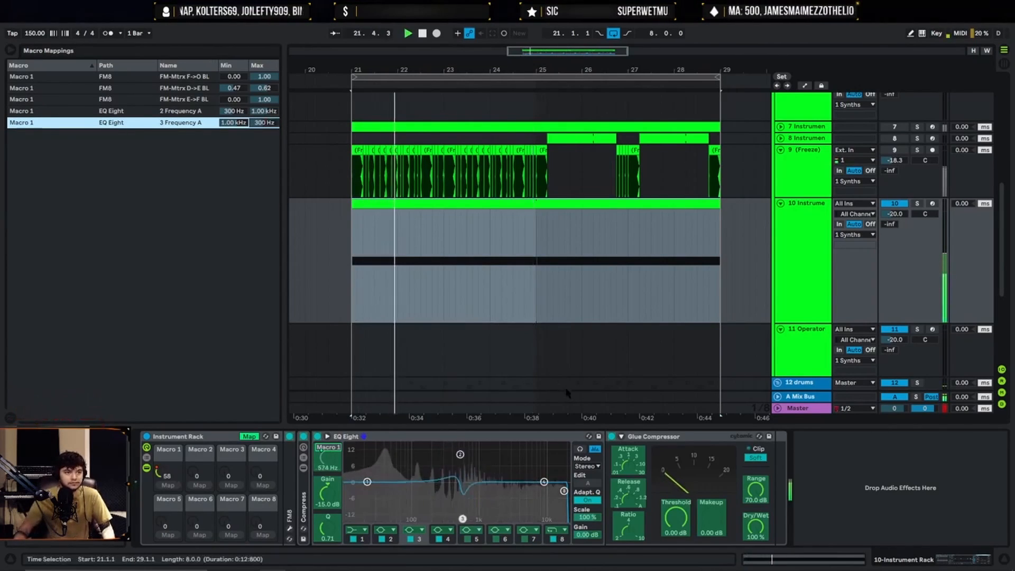
left_click(472, 439)
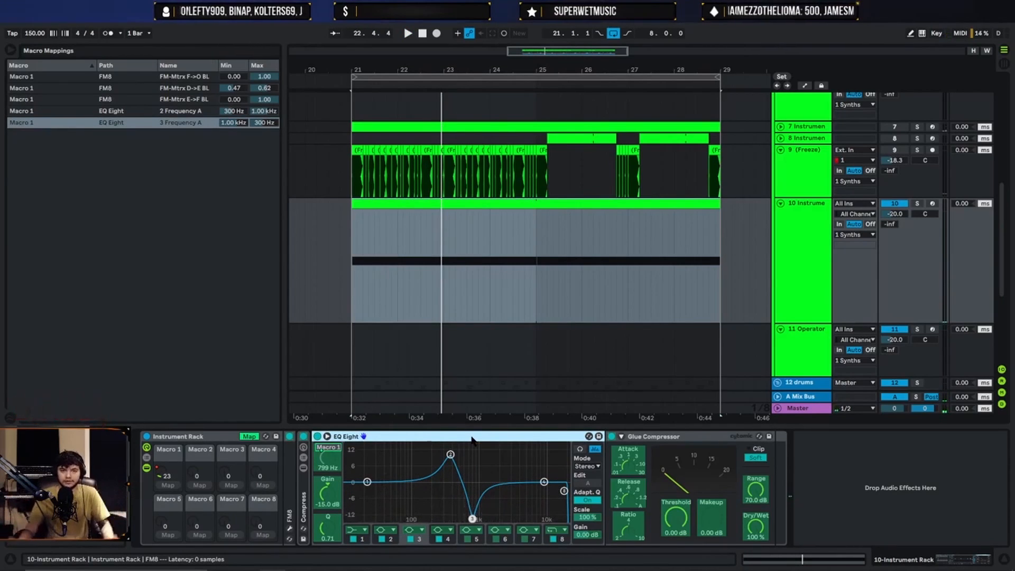
Boost EQ Eight's band 4 below band 2 by about 2.11 dB with a Q of 2.20, auditioning the loop.
key("space")
left_click_drag(544, 481, 424, 456)
key("space")
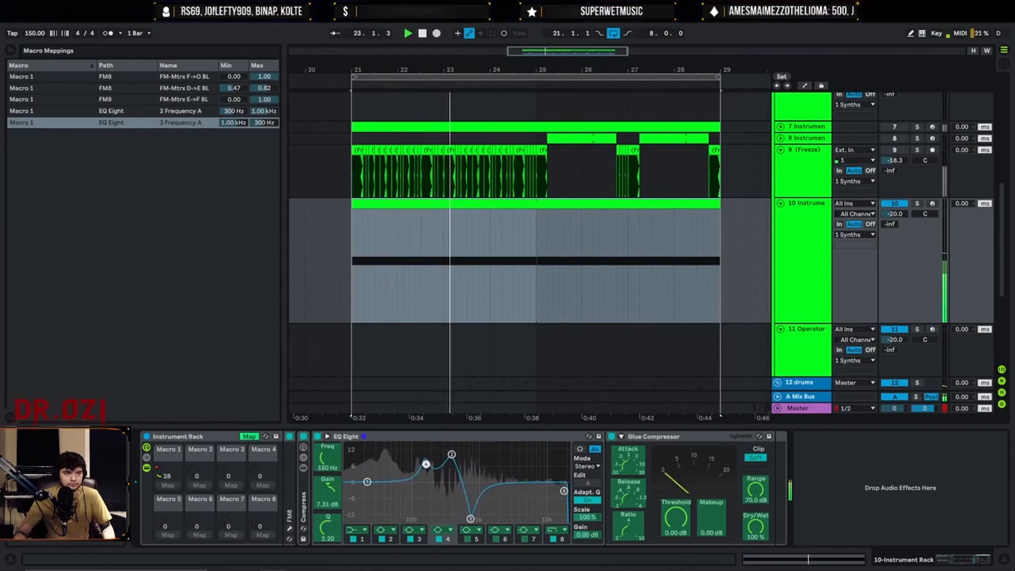
left_click_drag(425, 474, 426, 476)
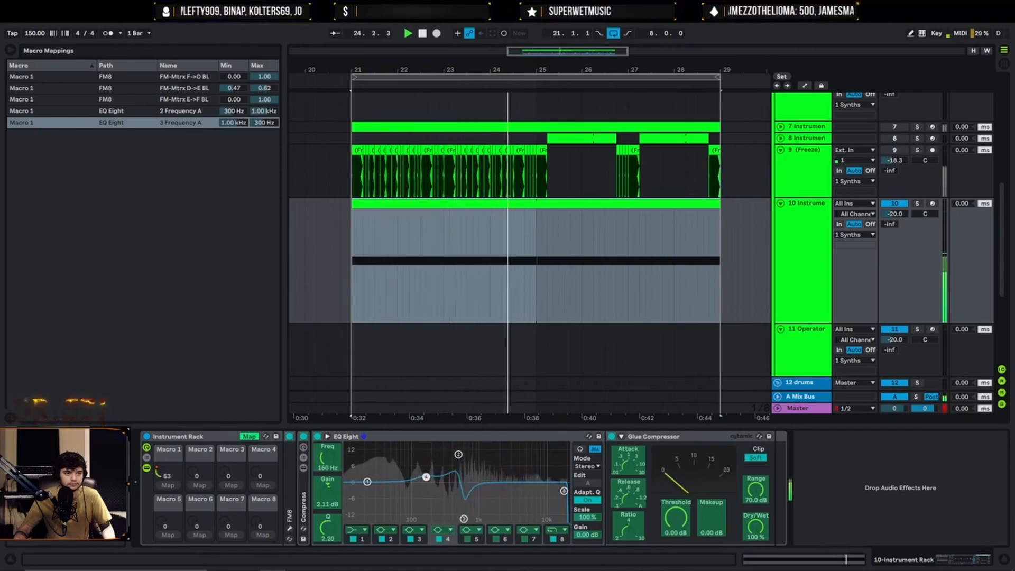
key("space")
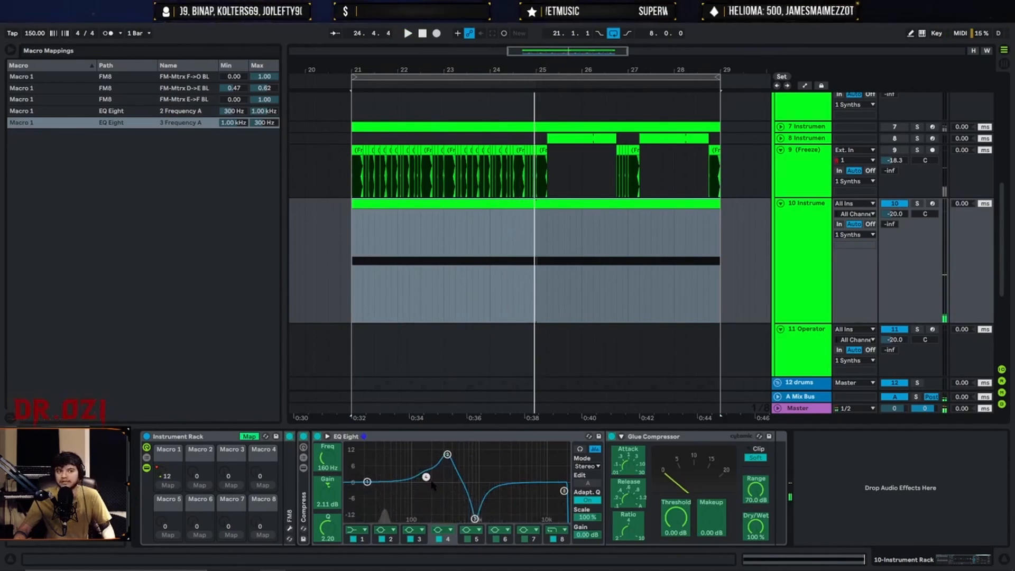
key("space")
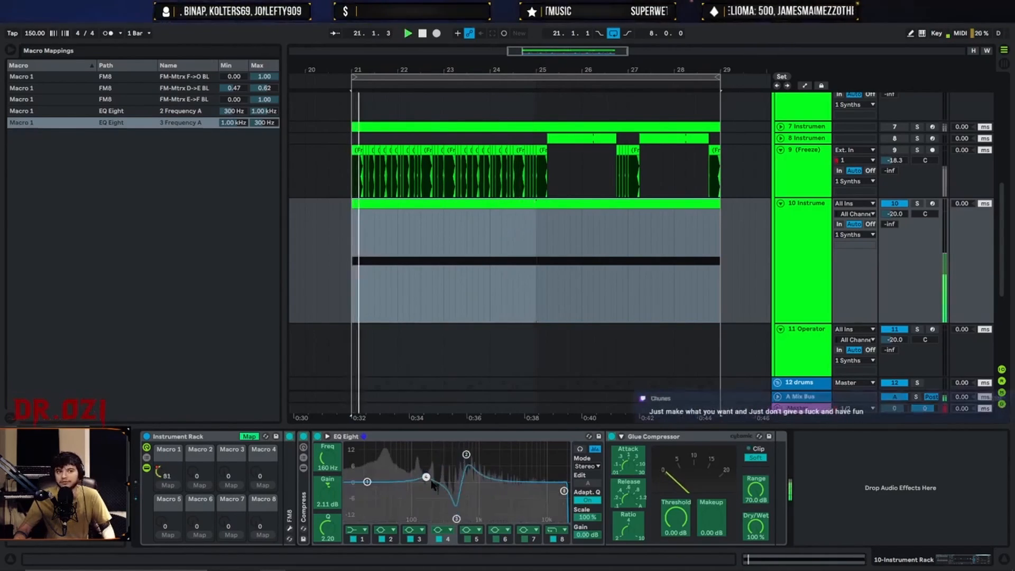
Map the Glue Compressor's Makeup to Macro 1 with a range of 0.00 dB to 6.88 dB, and audition the loop.
left_click(248, 437)
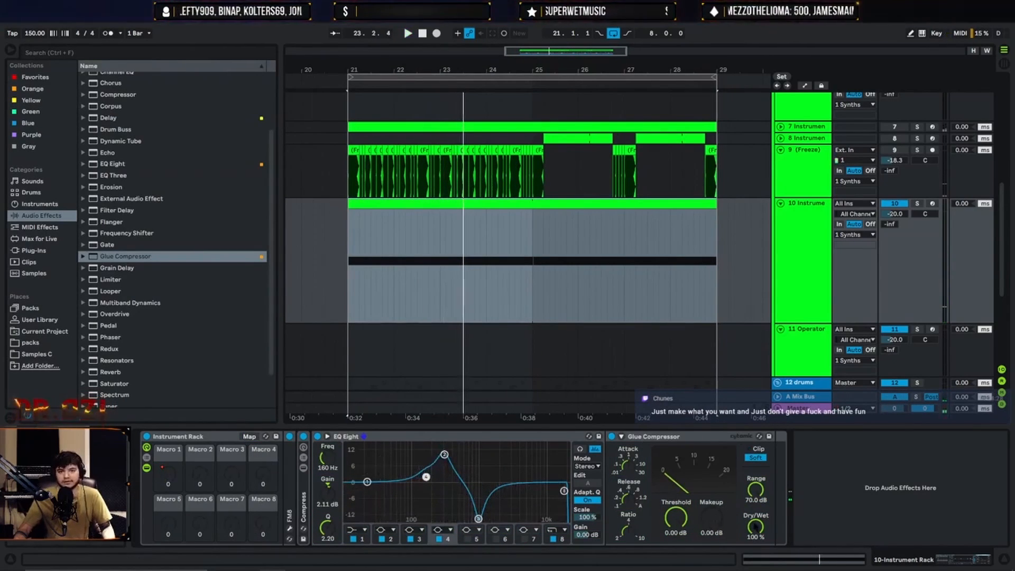
left_click(251, 437)
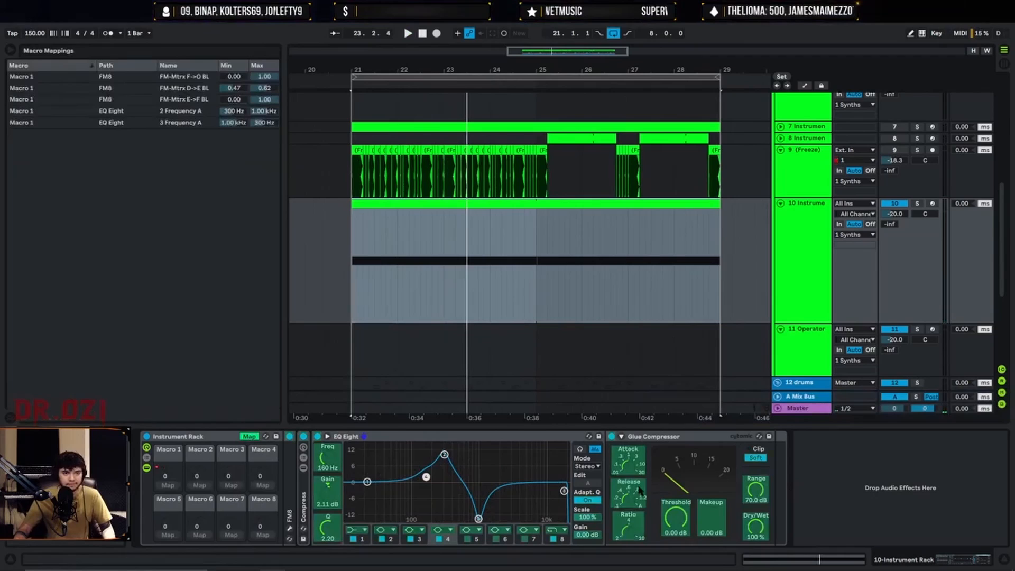
left_click(711, 523)
left_click(167, 484)
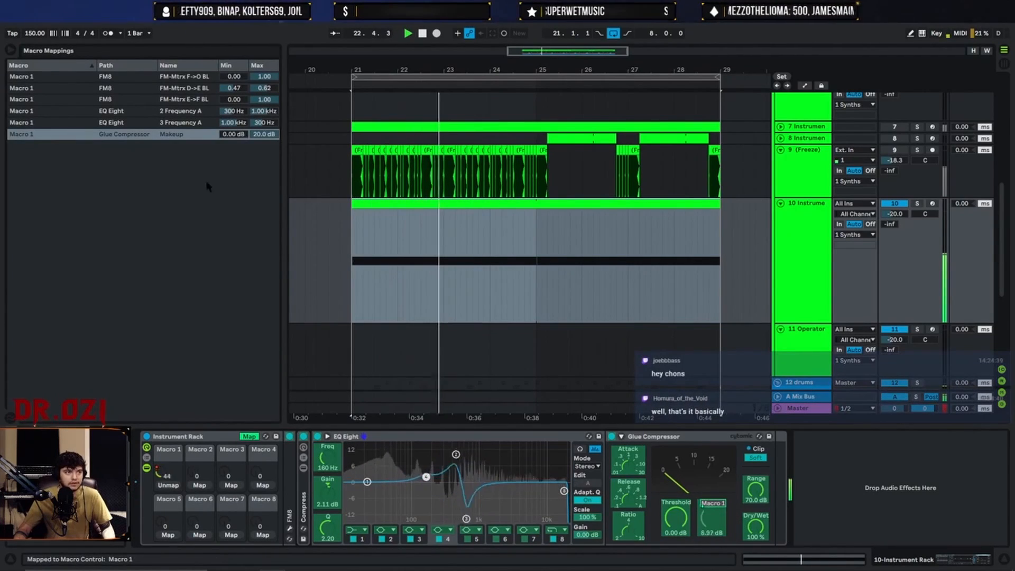
left_click_drag(273, 134, 273, 165)
key("space")
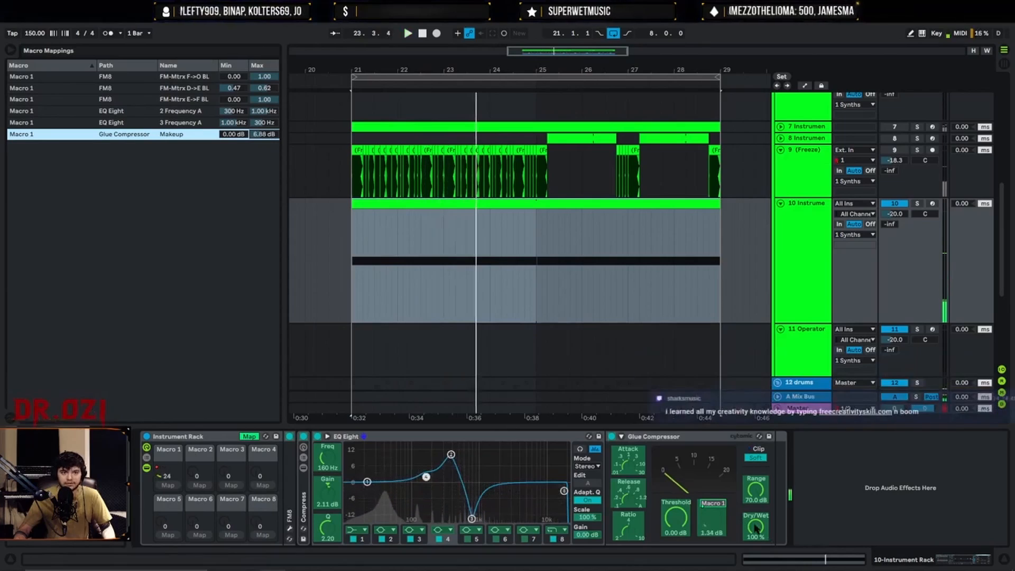
Map the Glue Compressor's Dry/Wet to Macro 1 with a range of 0 % to 40 %, and audition the loop.
left_click(716, 525)
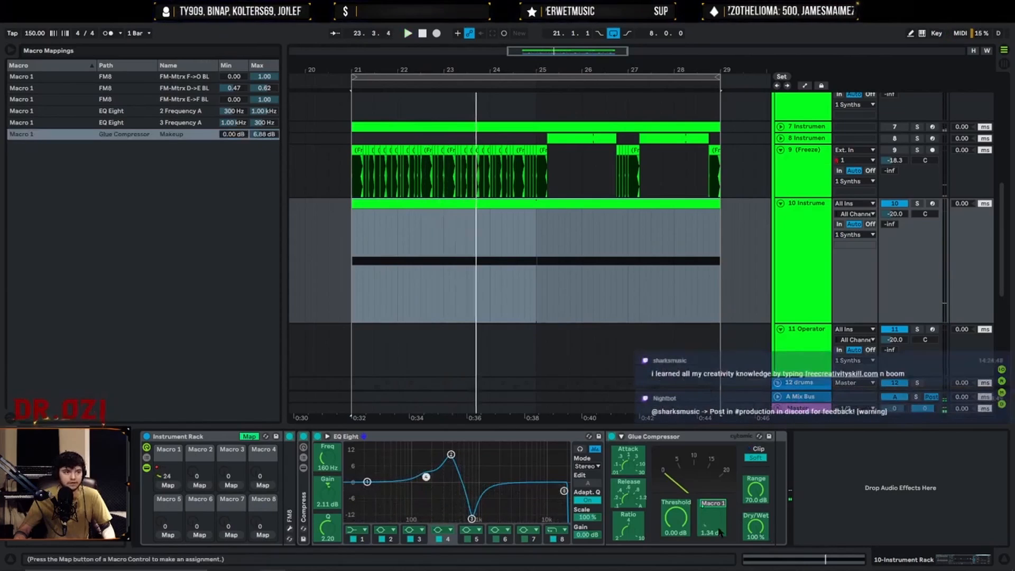
left_click(168, 485)
left_click(234, 147)
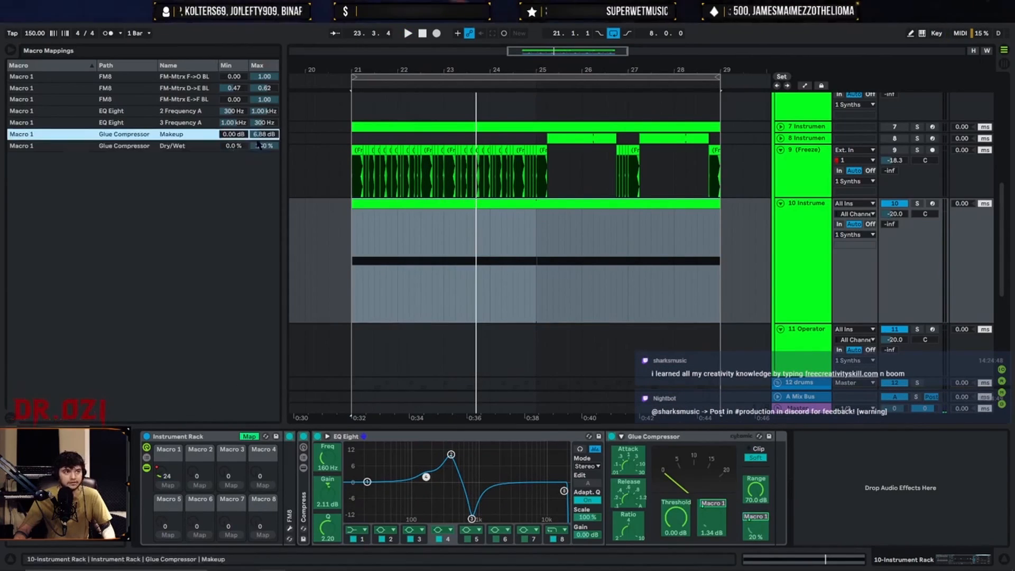
type("40")
key("Return")
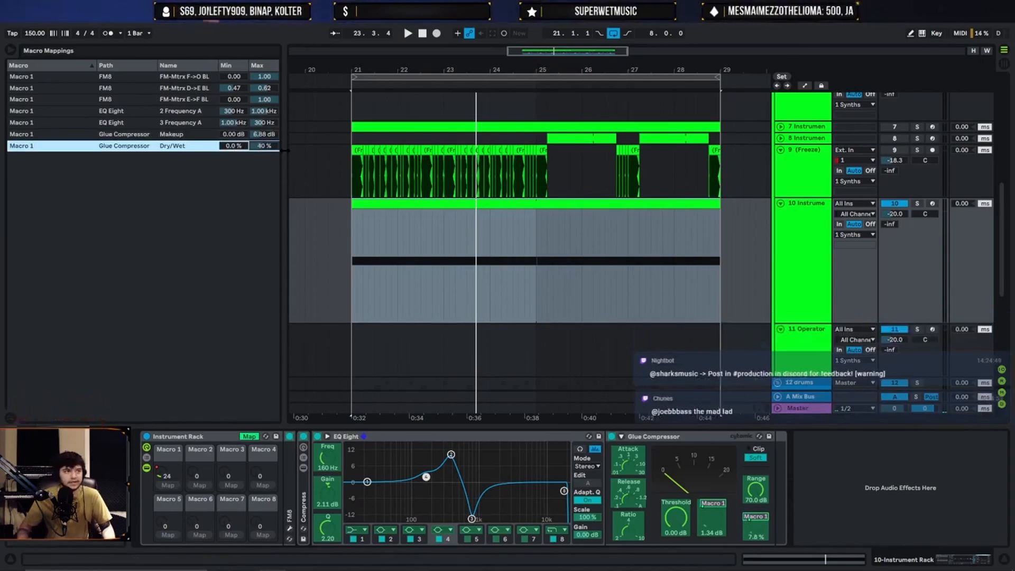
key("space")
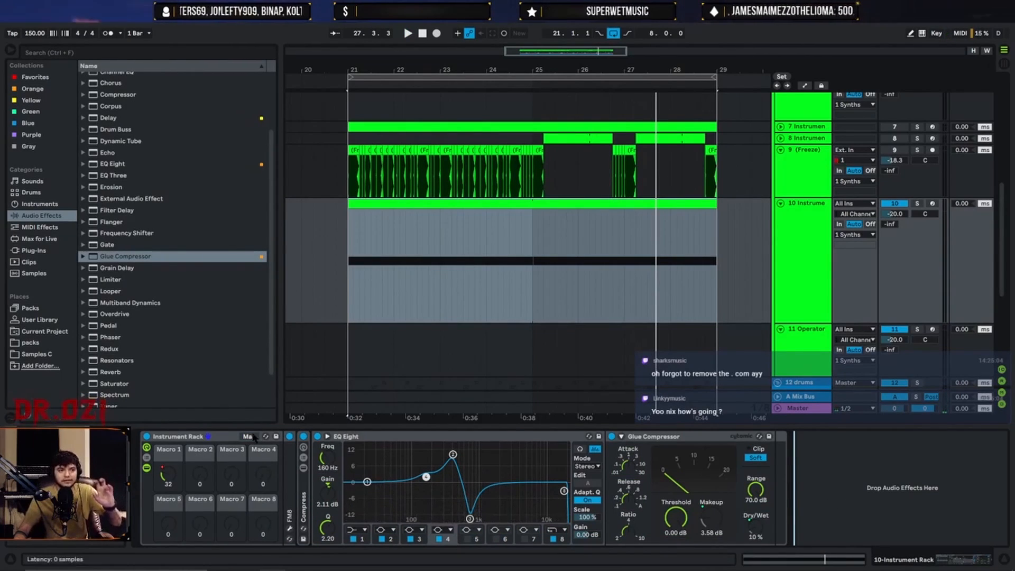
Open FM8's editor and inspect operator D's settings and the moving FM matrix amounts while the loop plays.
double_click(289, 473)
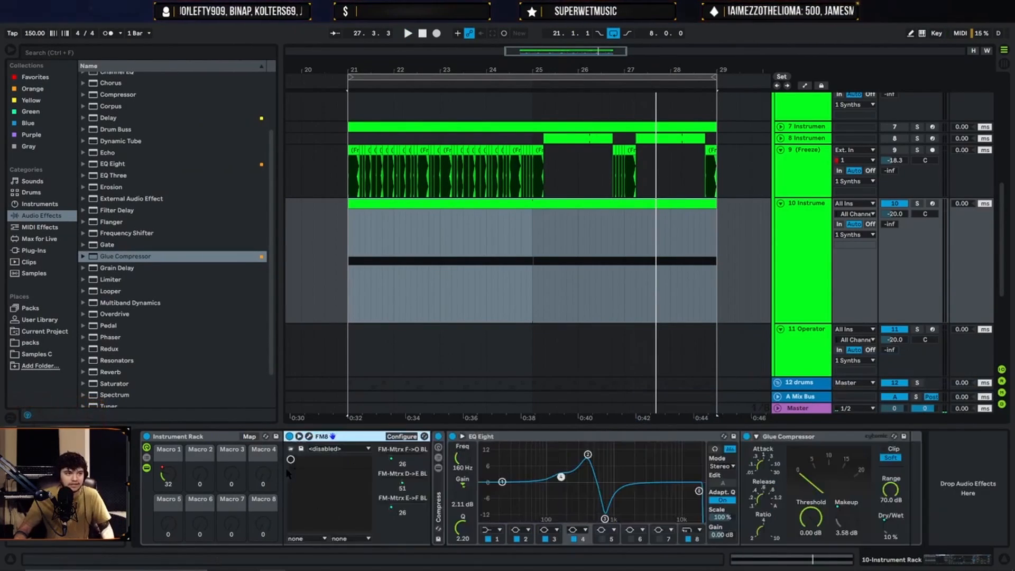
left_click(309, 437)
left_click_drag(623, 116, 513, 126)
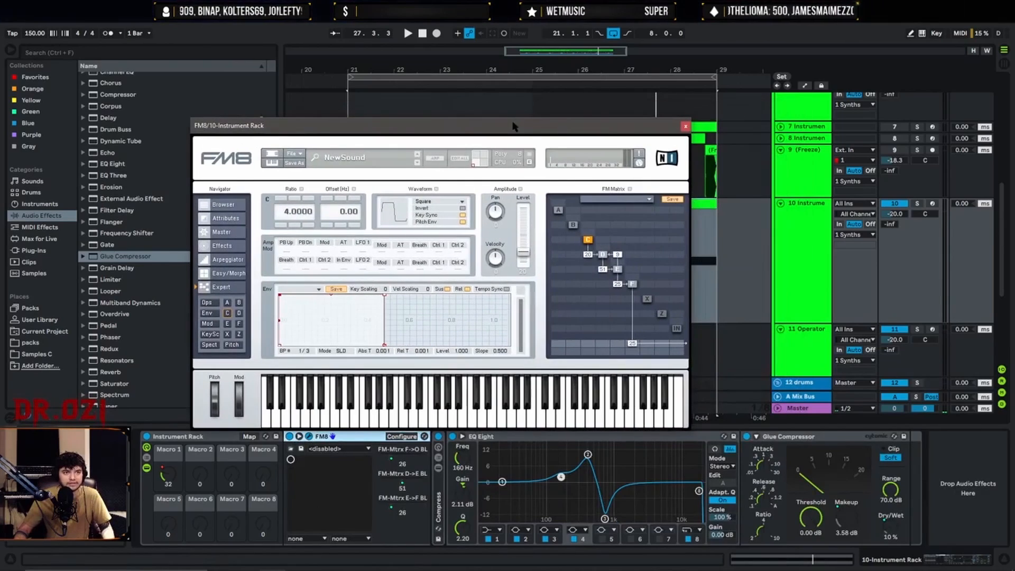
key("space")
left_click(603, 255)
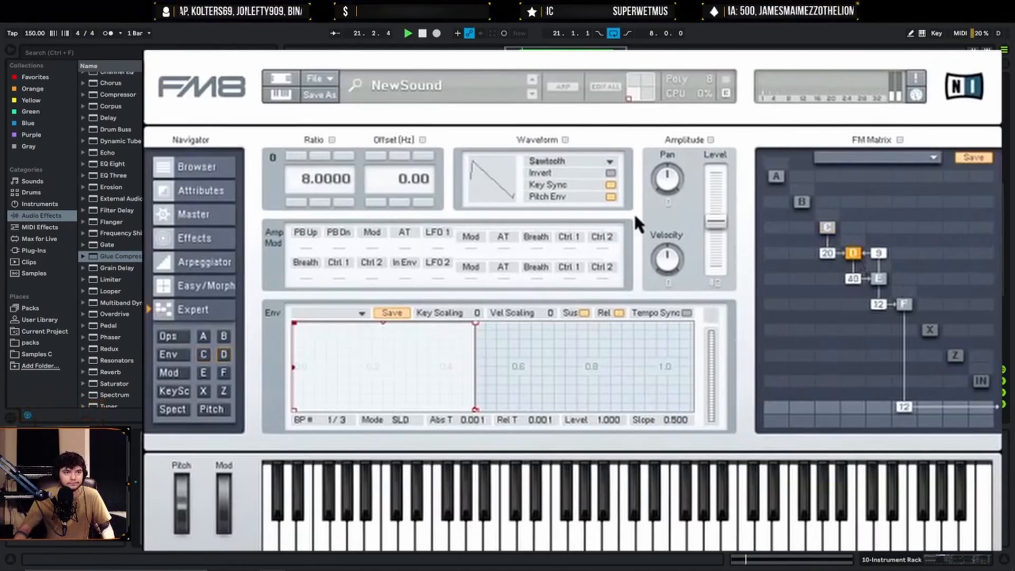
left_click_drag(403, 210, 404, 190)
Examine the Macro 1 automation from bar 21 up close while playing the loop.
left_click_drag(508, 142, 508, 107)
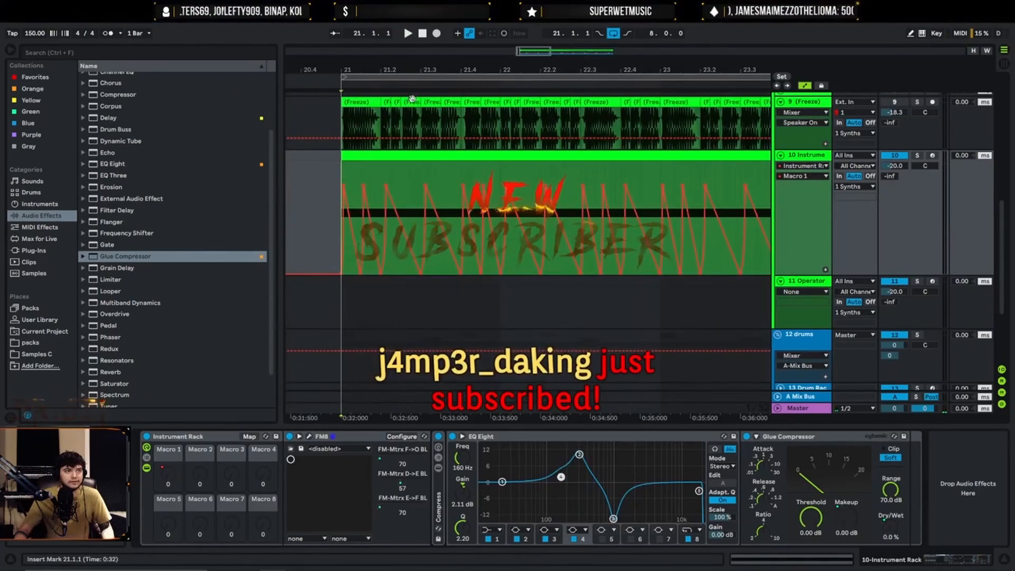
left_click_drag(414, 70, 414, 119)
key("space")
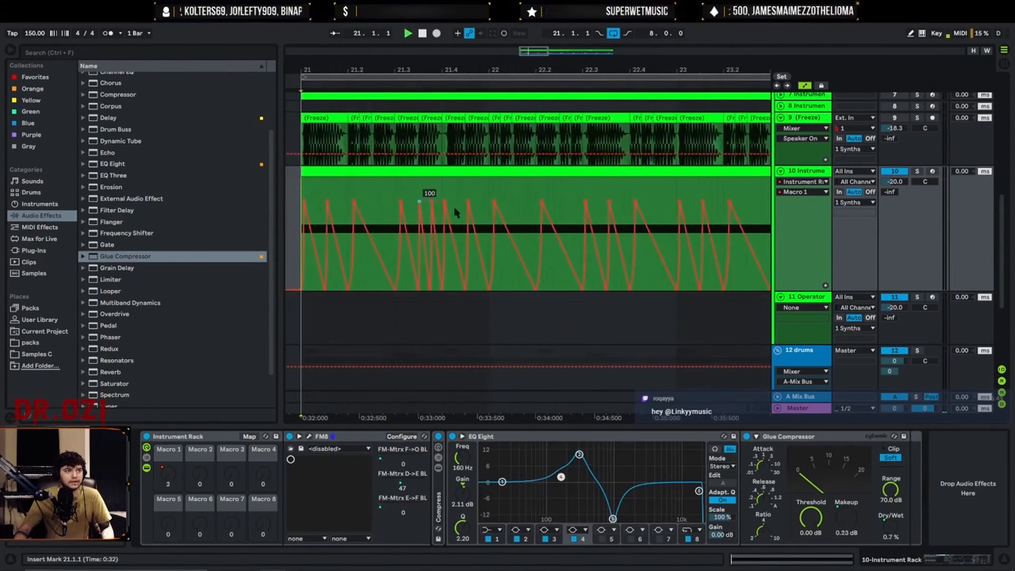
key("space")
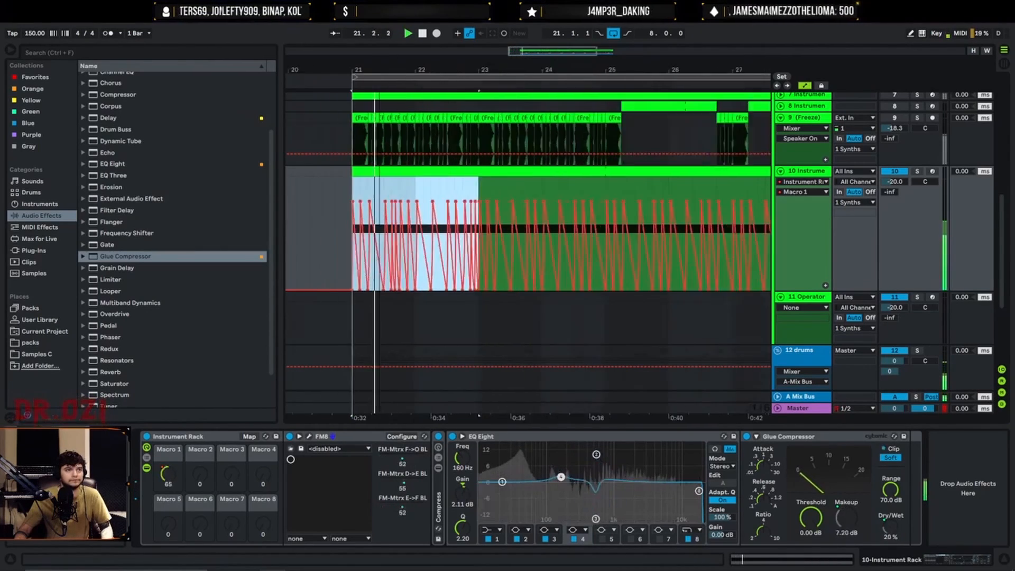
Duplicate track 10's Macro 1 automation from bars 25–27 onto bars 27–29, and hide the automation lanes.
left_click_drag(535, 235, 621, 235)
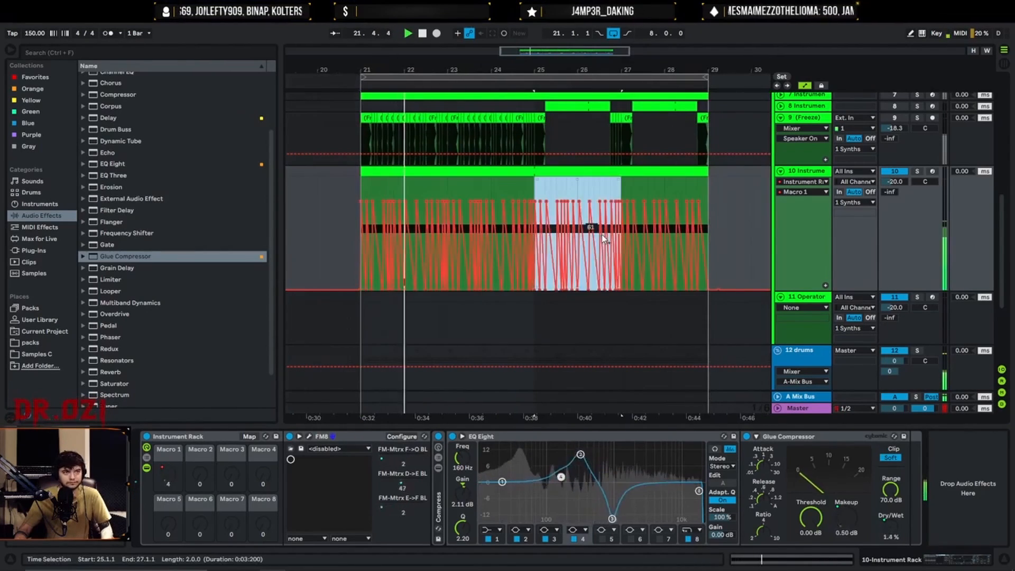
key("ctrl+d")
key("space")
key("a")
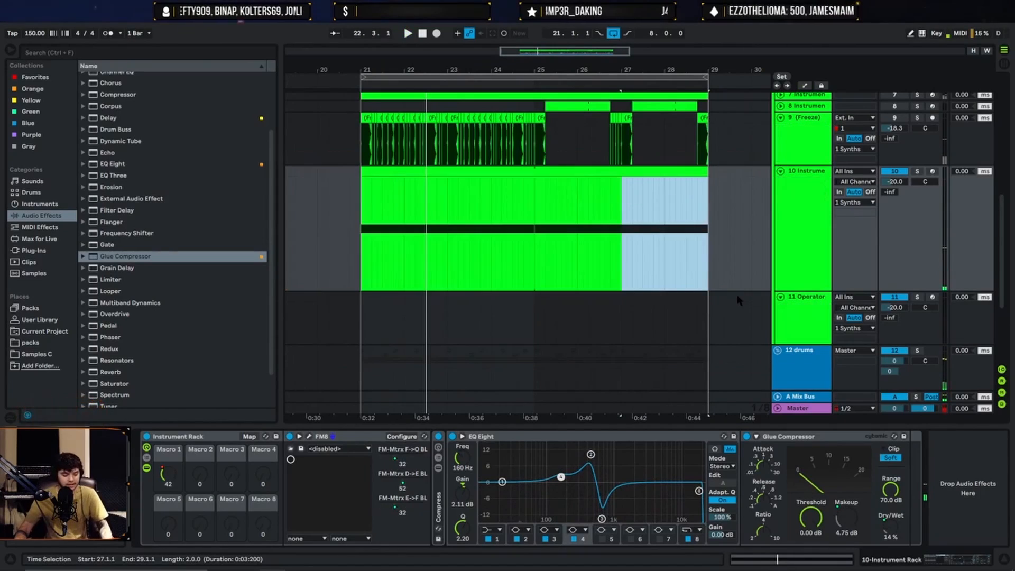
Collapse EQ Eight, the Glue Compressor and FM8 in track 10's device chain.
left_click(802, 216)
left_click(510, 271)
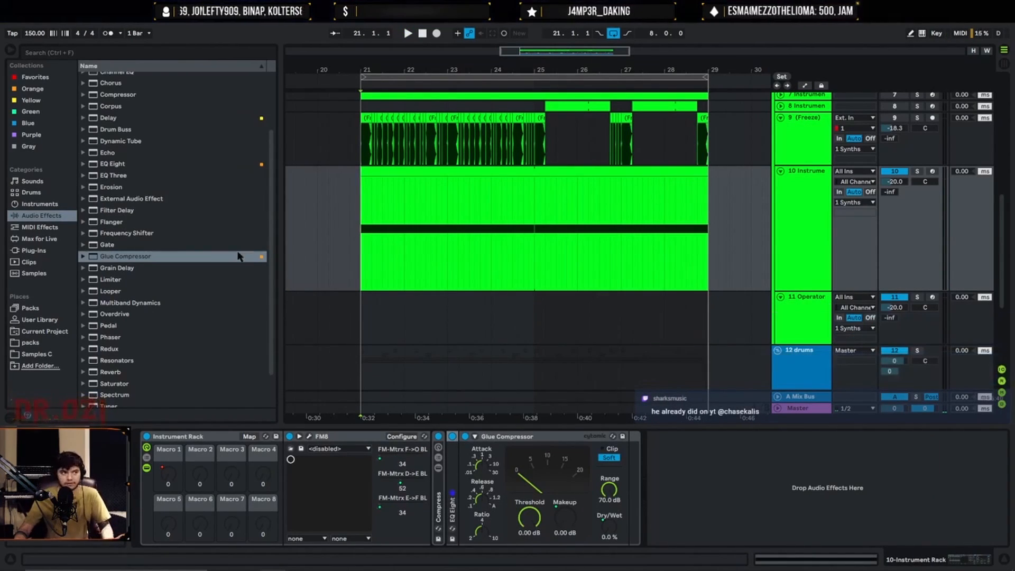
scroll(668, 265, "up", 1)
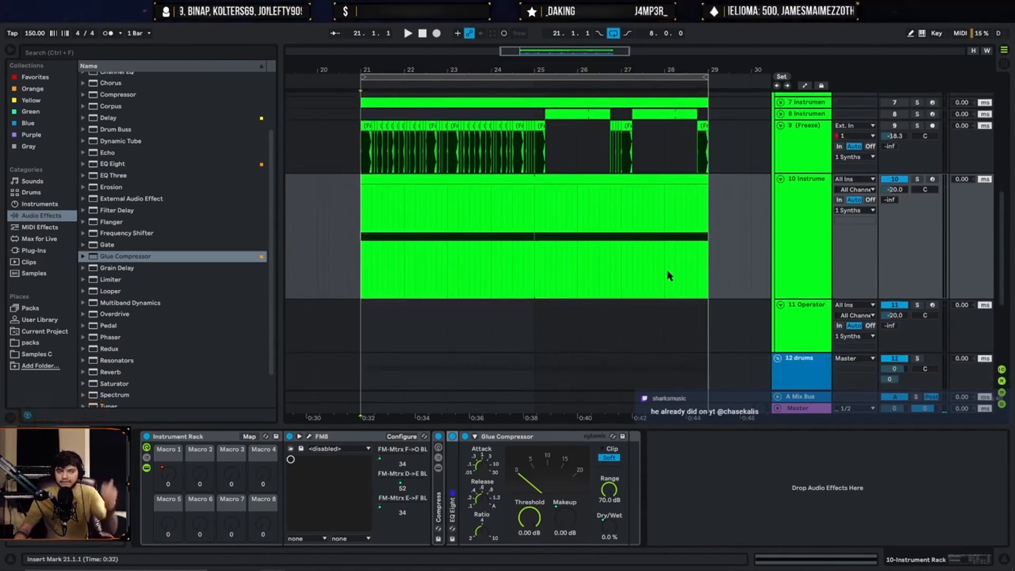
double_click(498, 435)
double_click(372, 437)
Add a Phaser audio effect after the Glue Compressor on track 10.
left_click(111, 187)
scroll(169, 204, "up", 3)
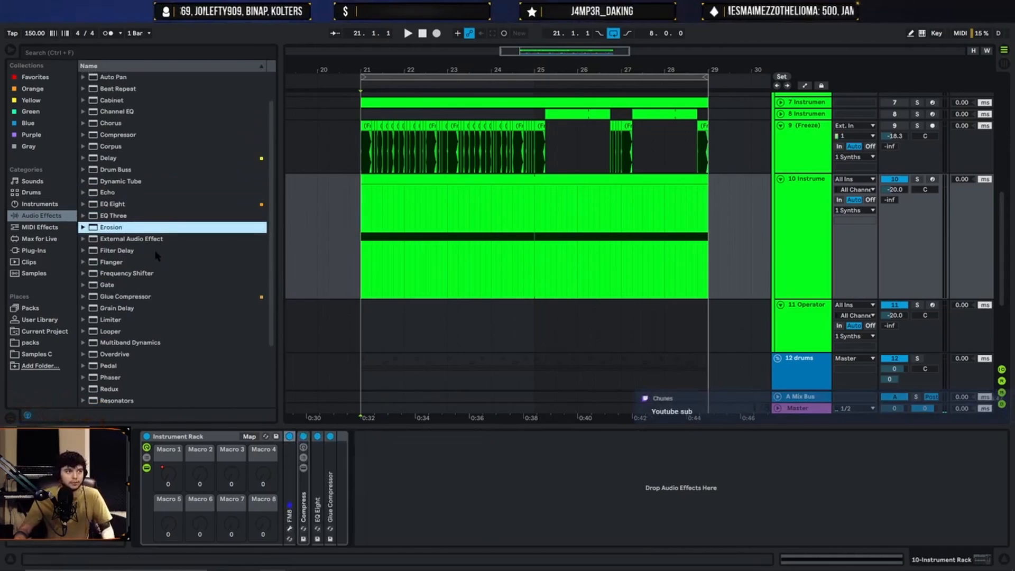
scroll(159, 238, "down", 5)
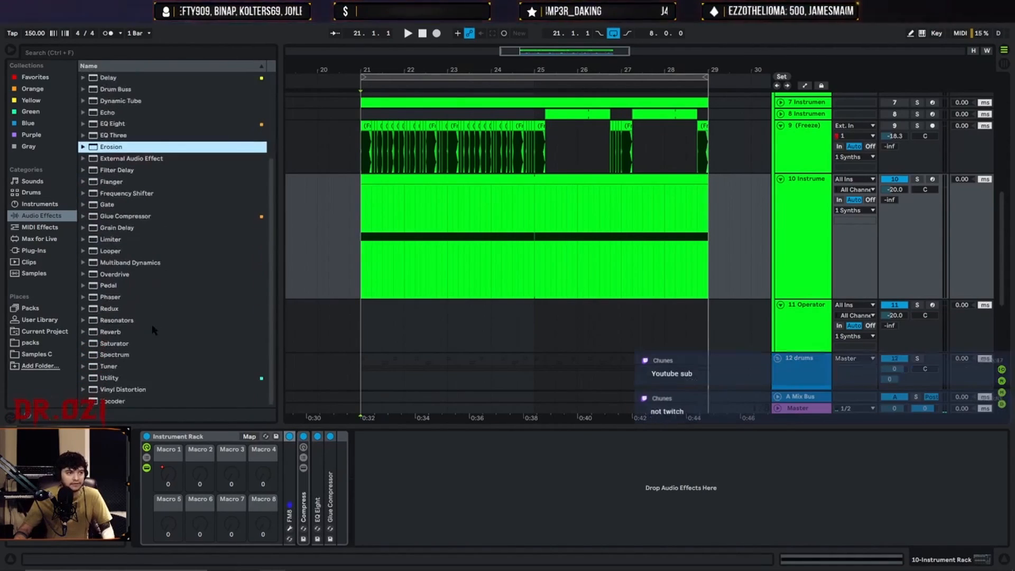
scroll(142, 312, "up", 2)
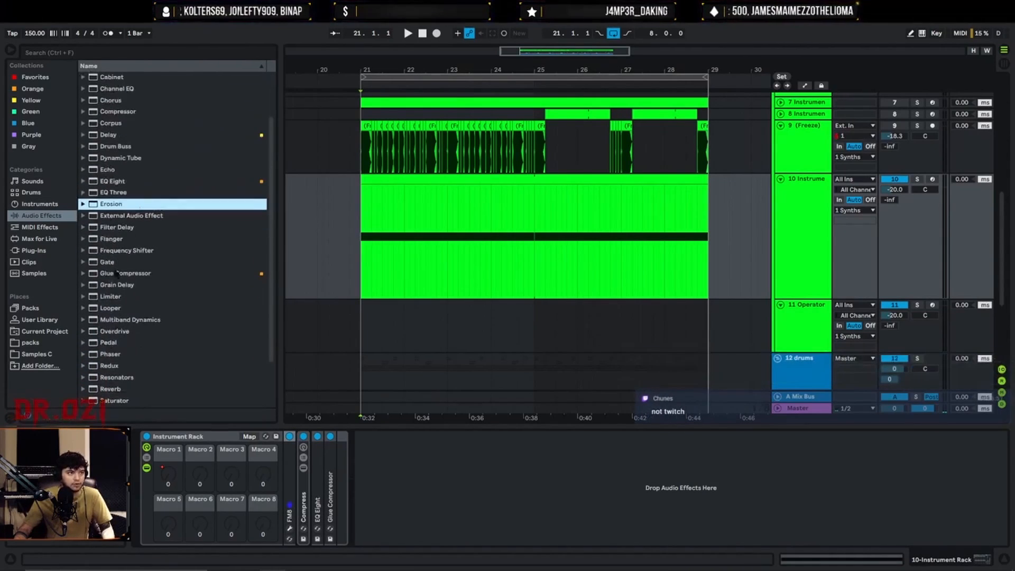
scroll(133, 261, "up", 1)
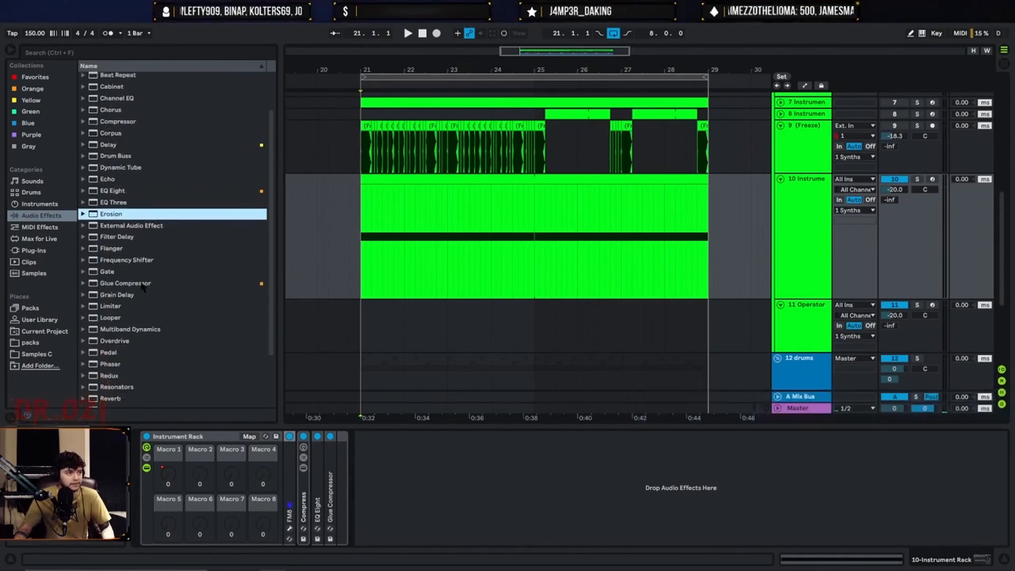
scroll(142, 288, "down", 3)
double_click(134, 323)
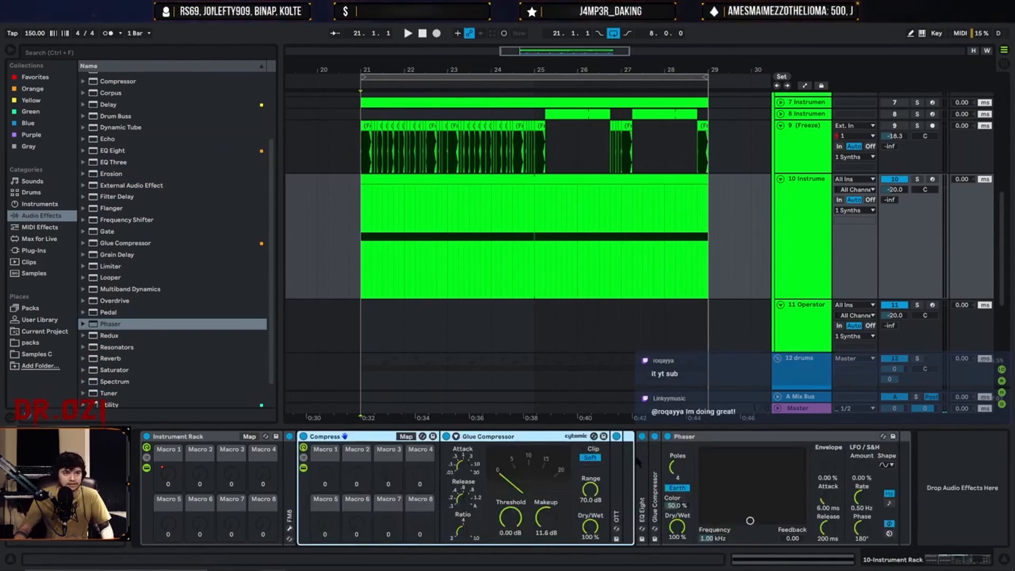
Collapse the Compress rack and leave FM8 folded so the Phaser stands alone beside the Instrument Rack macros.
left_click(653, 475)
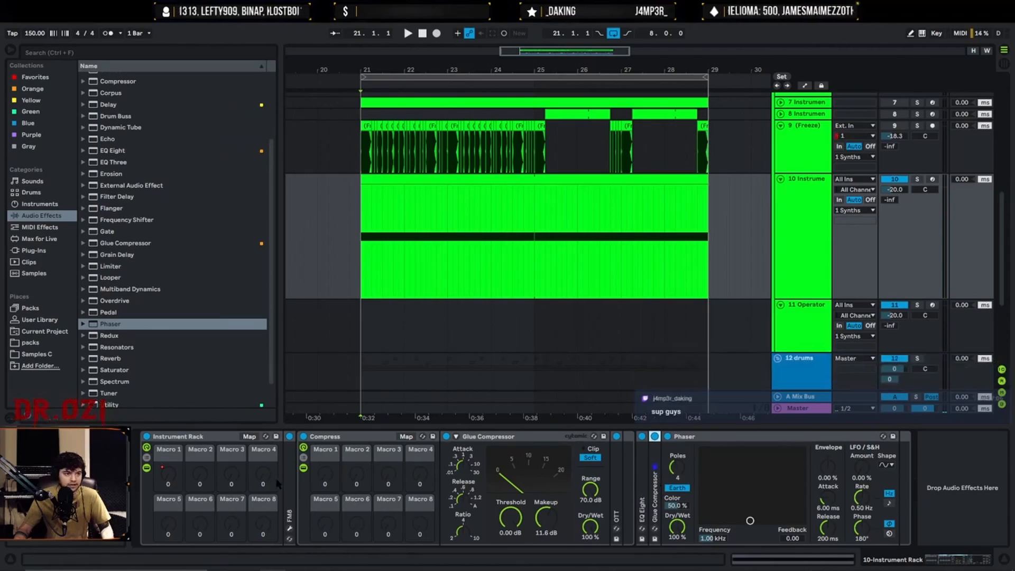
double_click(341, 437)
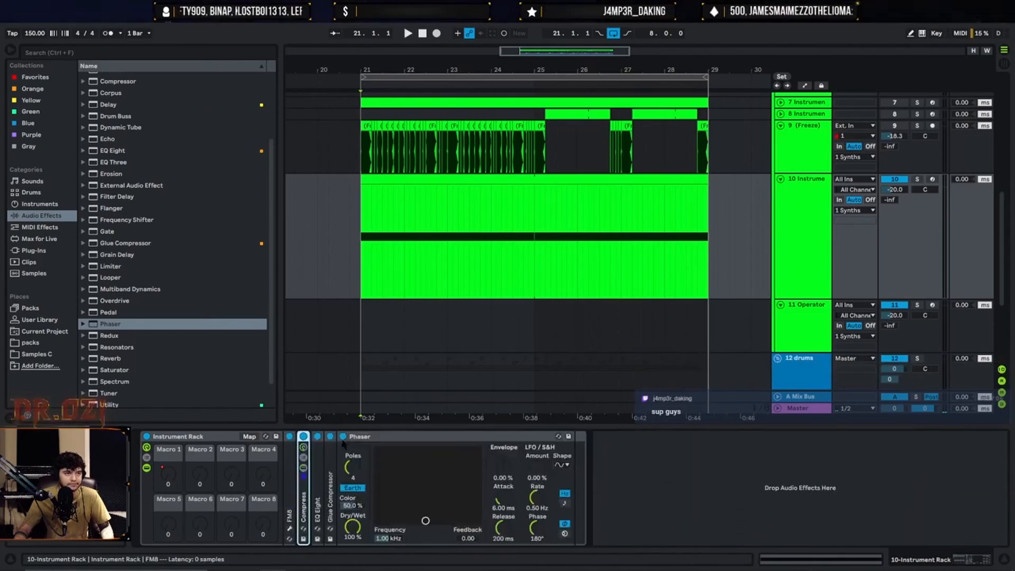
double_click(289, 476)
double_click(322, 437)
Set the Phaser's frequency to 500 Hz and its feedback to 0.92, and audition the loop.
left_click(412, 538)
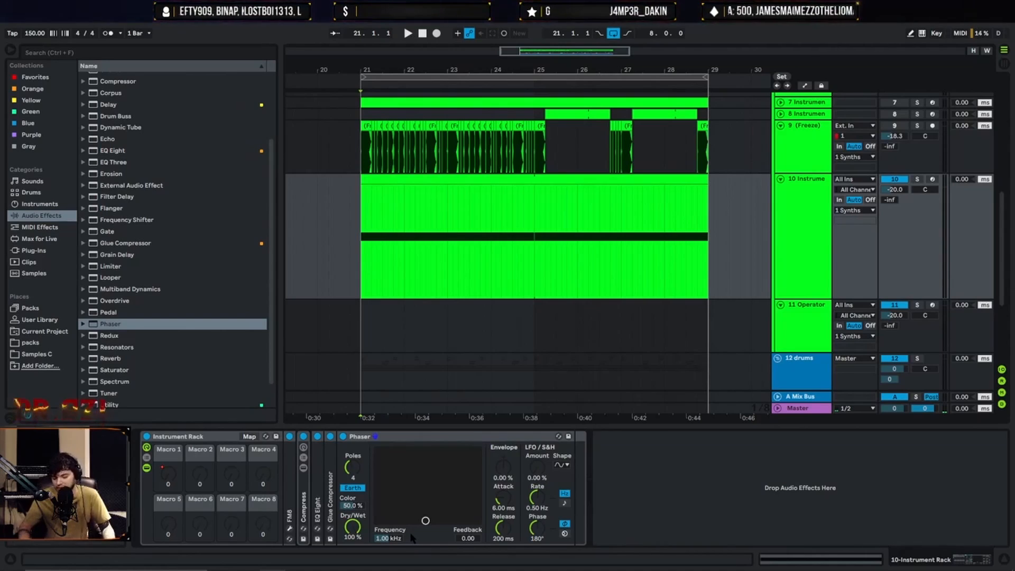
key("Return")
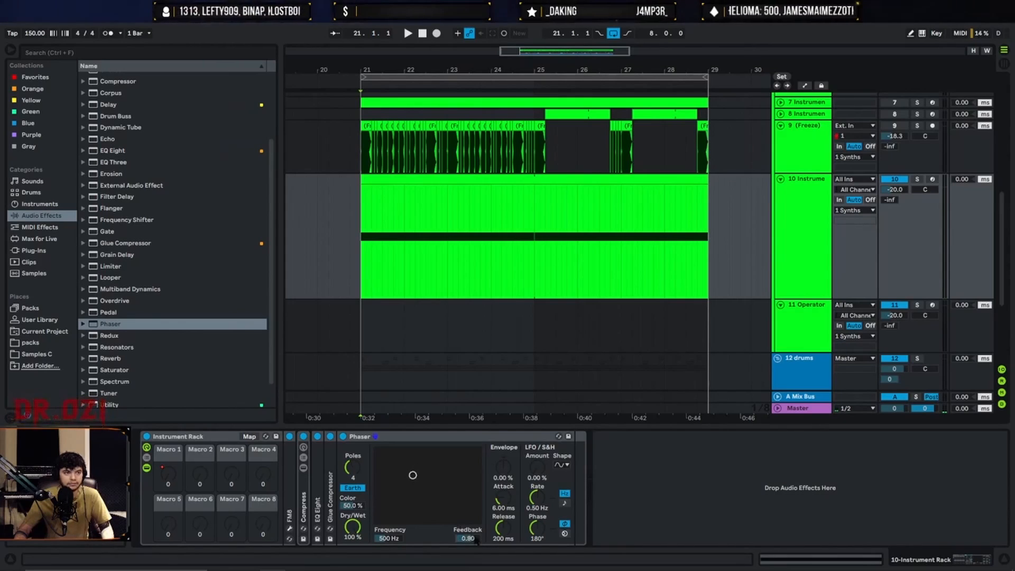
key("space")
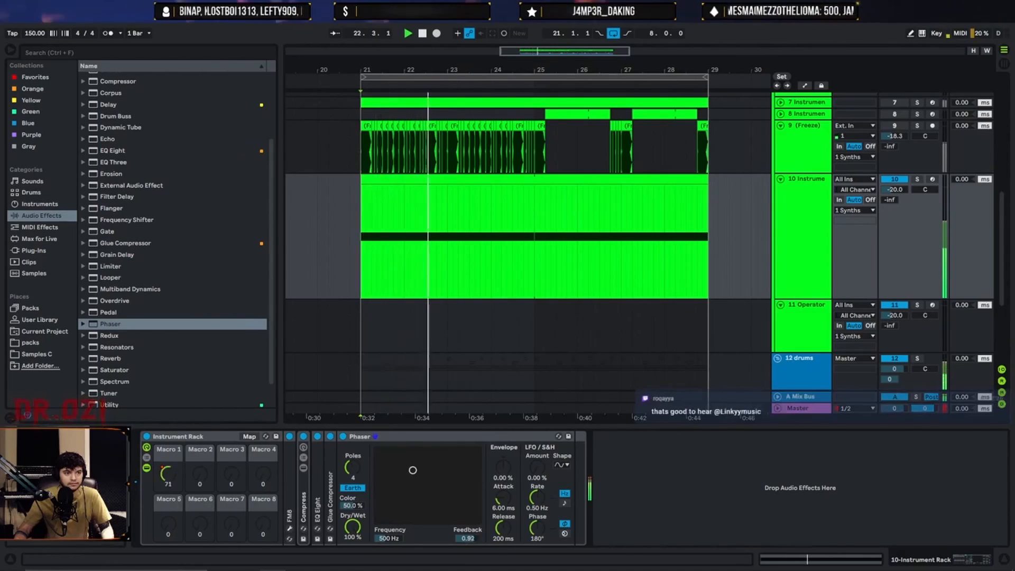
key("space")
Try the Phaser's frequency at 1000 Hz, audition the loop, and settle on 250 Hz.
left_click(397, 537)
type("1000")
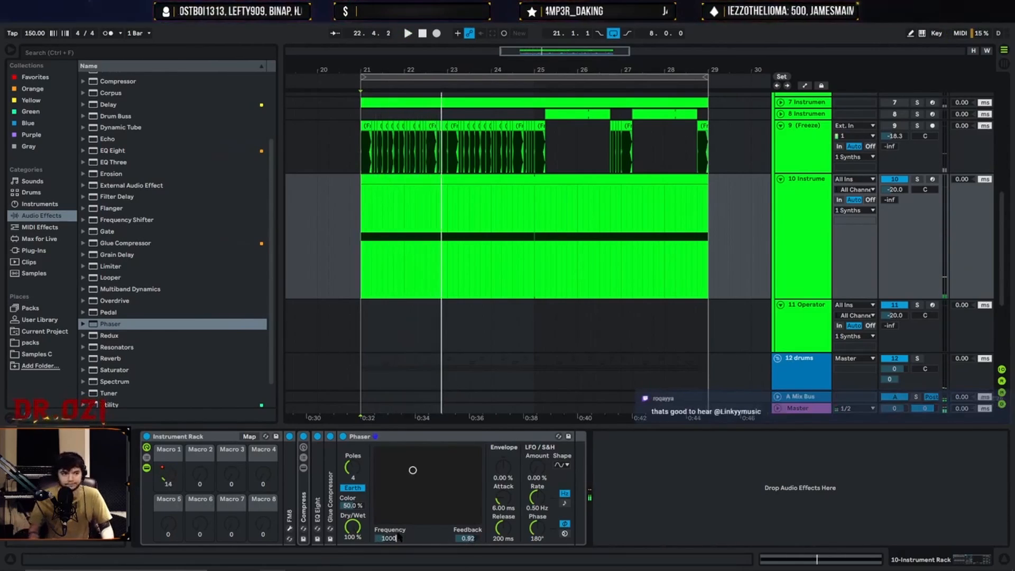
key("Return")
key("space")
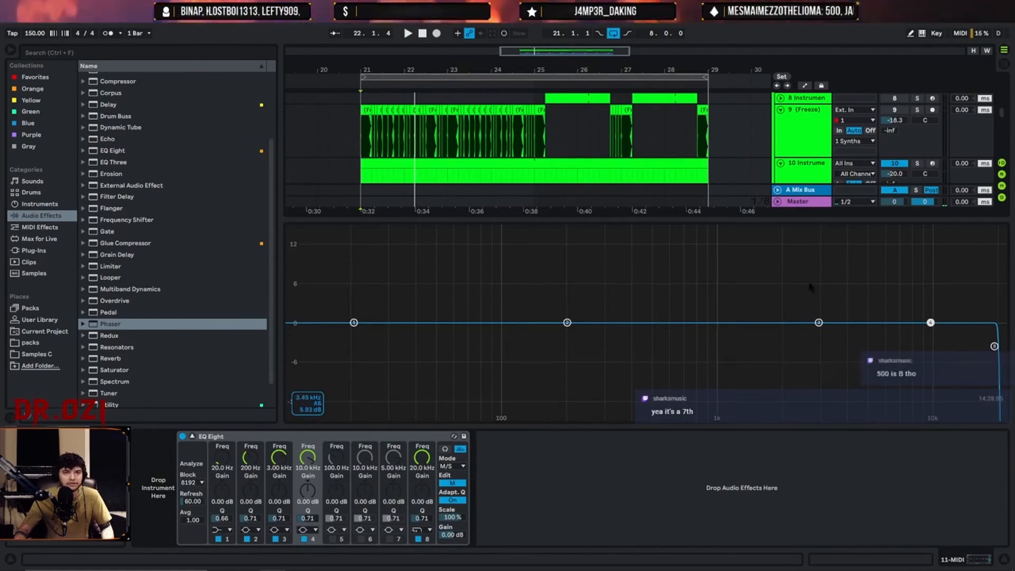
Close the expanded EQ Eight display of the new MIDI track and return to track 10 at bar 21.
key("Escape")
left_click(361, 225)
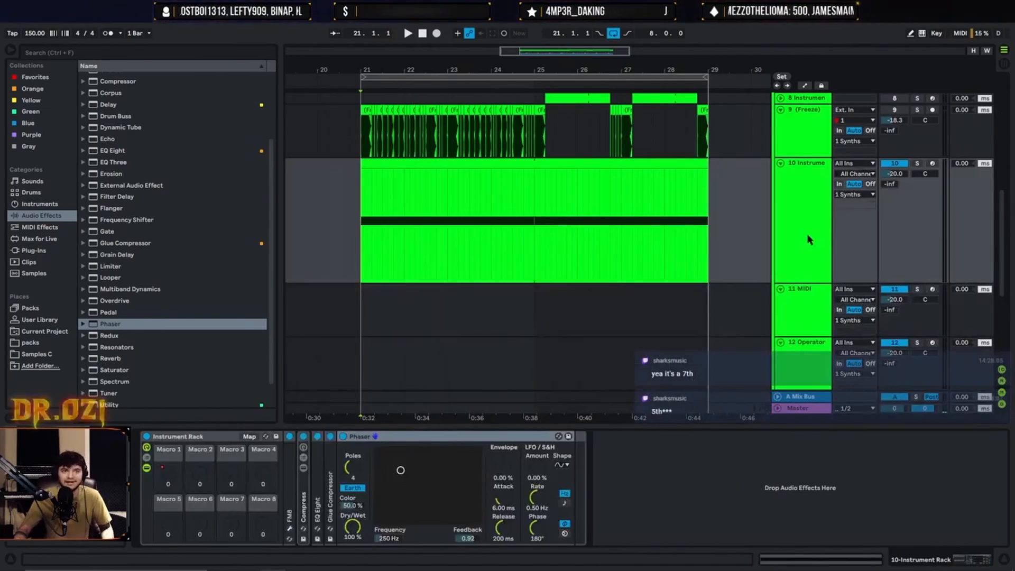
scroll(803, 249, "up", 1)
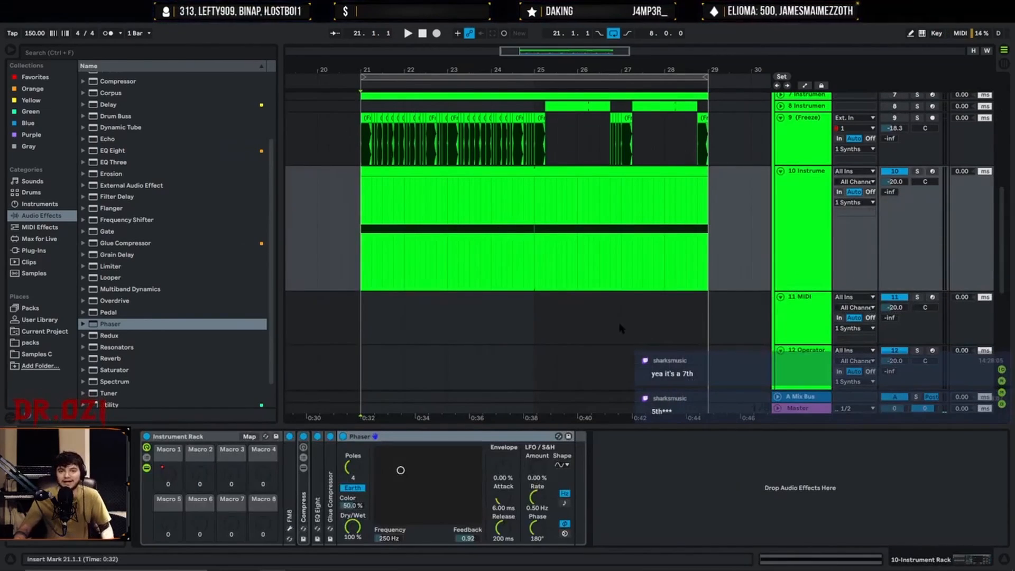
left_click(369, 232)
scroll(748, 248, "down", 1)
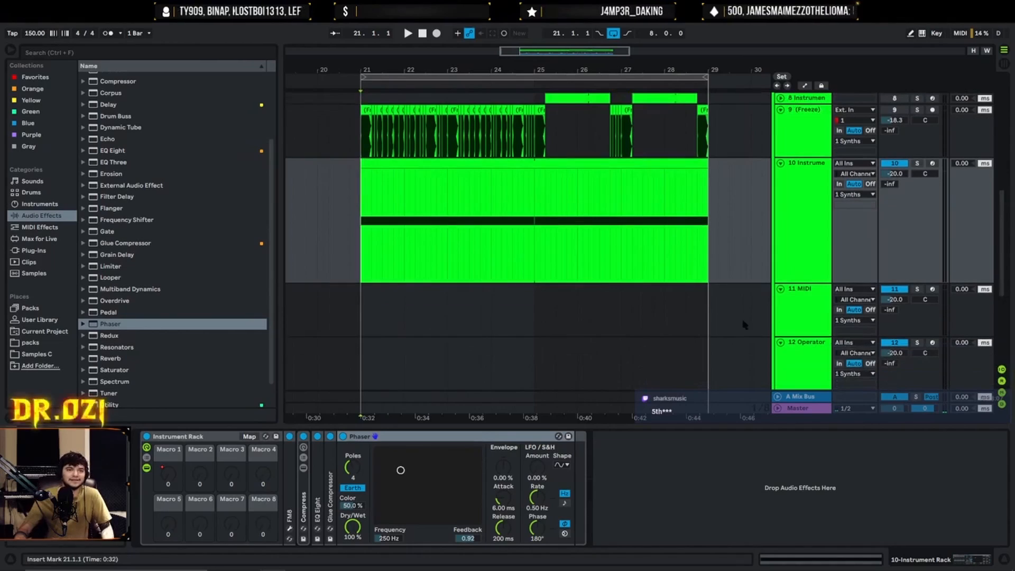
Check the devices on the Operator track and return to track 10's device chain.
left_click(804, 330)
left_click(730, 379)
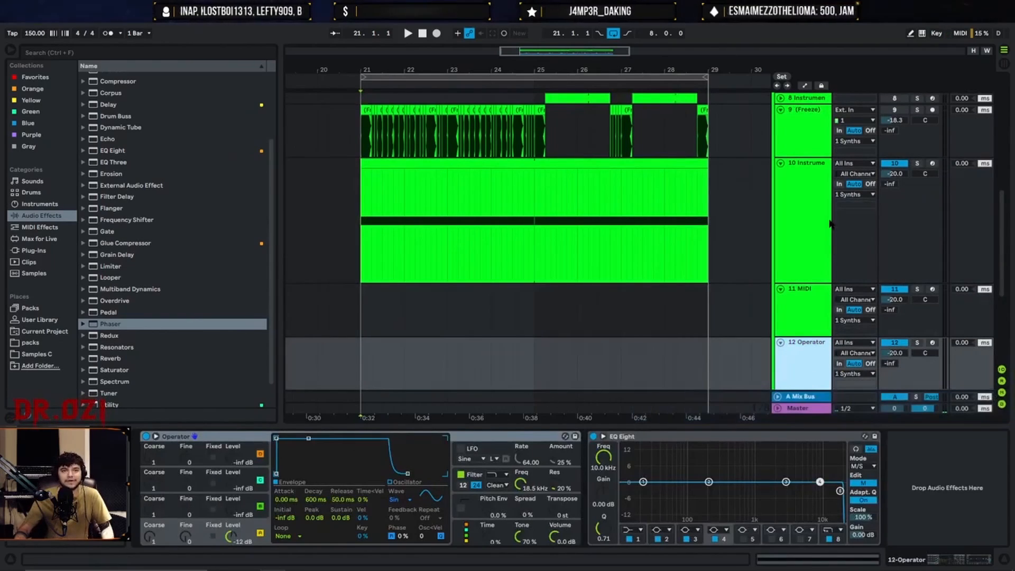
left_click(809, 238)
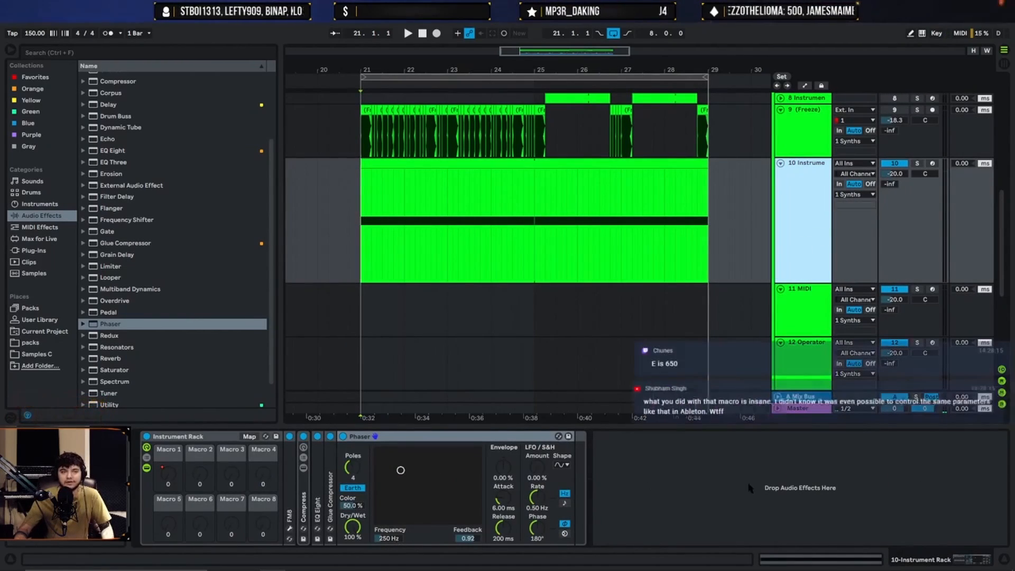
Check the note in track 10's MIDI clip, set the Phaser's frequency to 500 Hz and audition the loop.
double_click(463, 164)
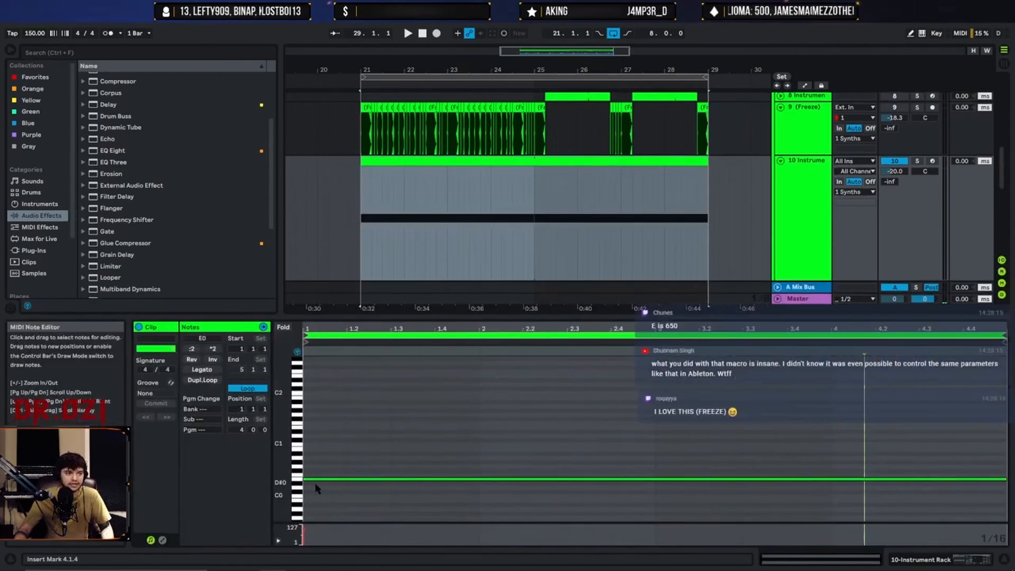
left_click(798, 218)
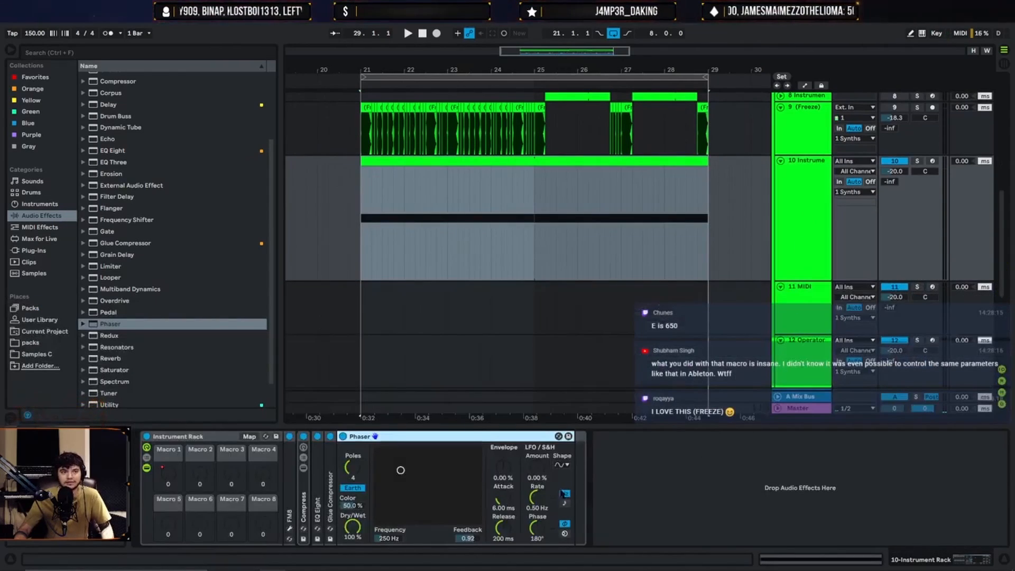
key("space")
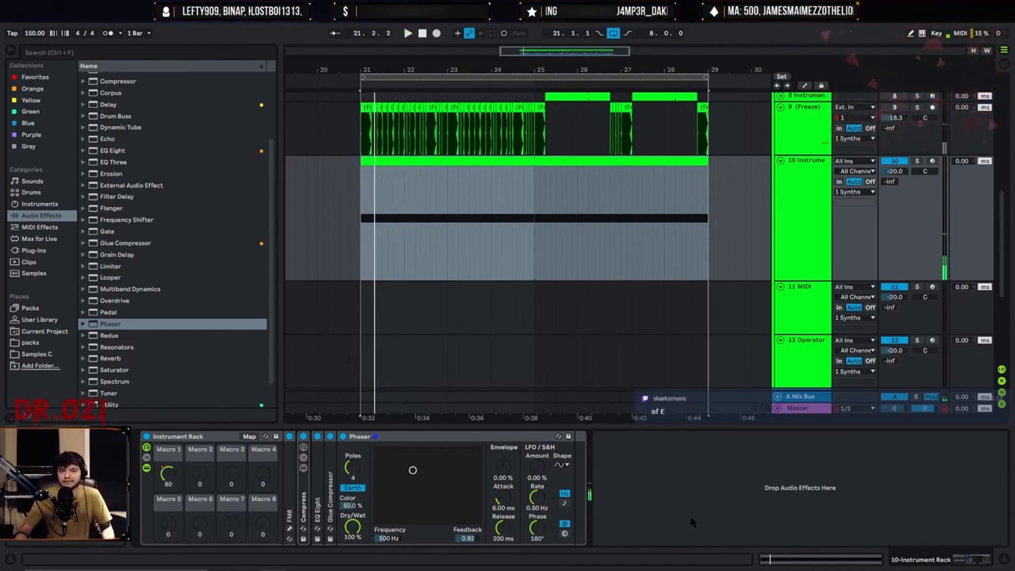
Group the Phaser into an Audio Effect Rack, show its chain list and insert an EQ Eight before the Phaser.
left_click(445, 437)
key("ctrl+g")
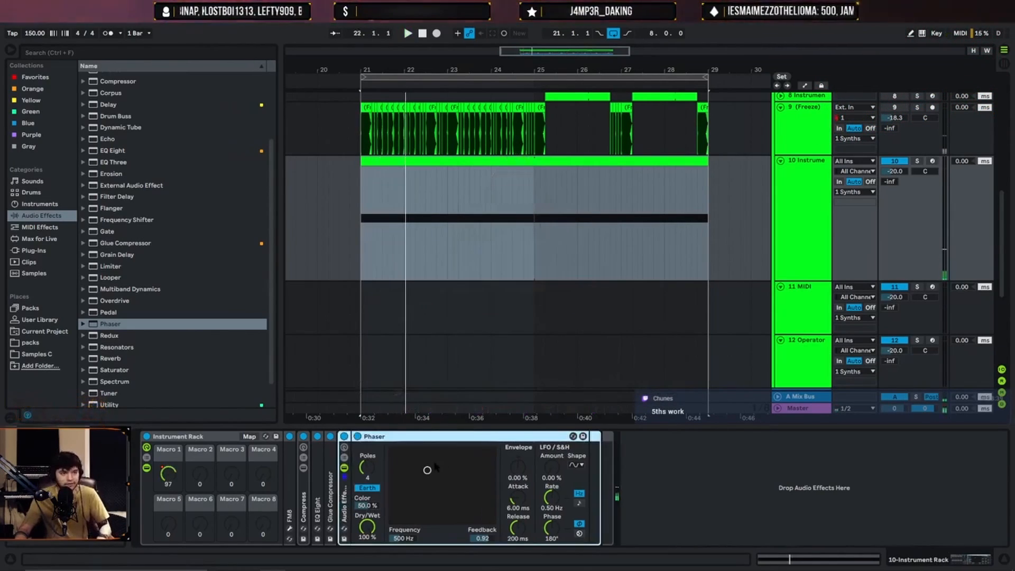
left_click(344, 457)
left_click(608, 485)
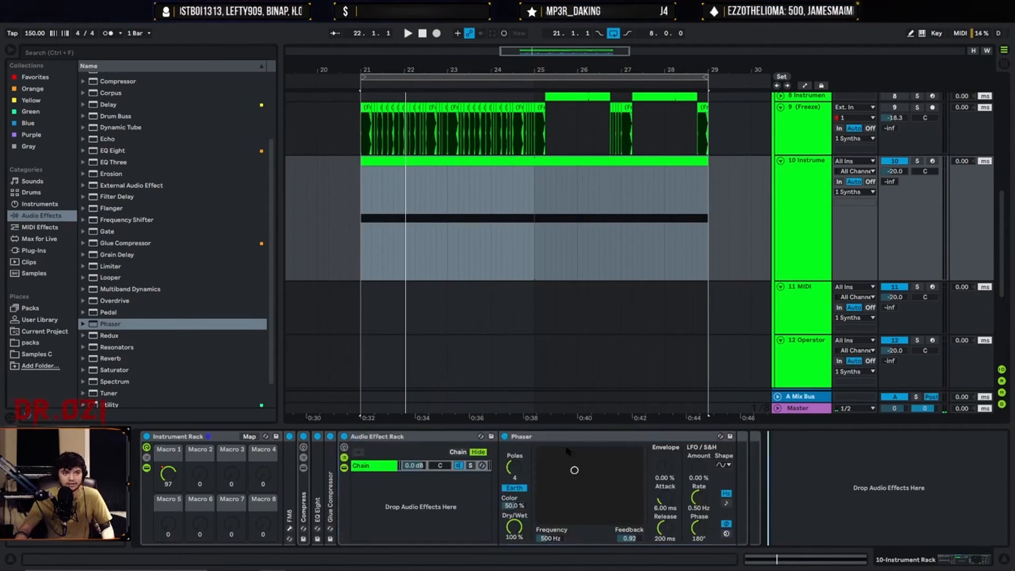
left_click_drag(113, 151, 610, 489)
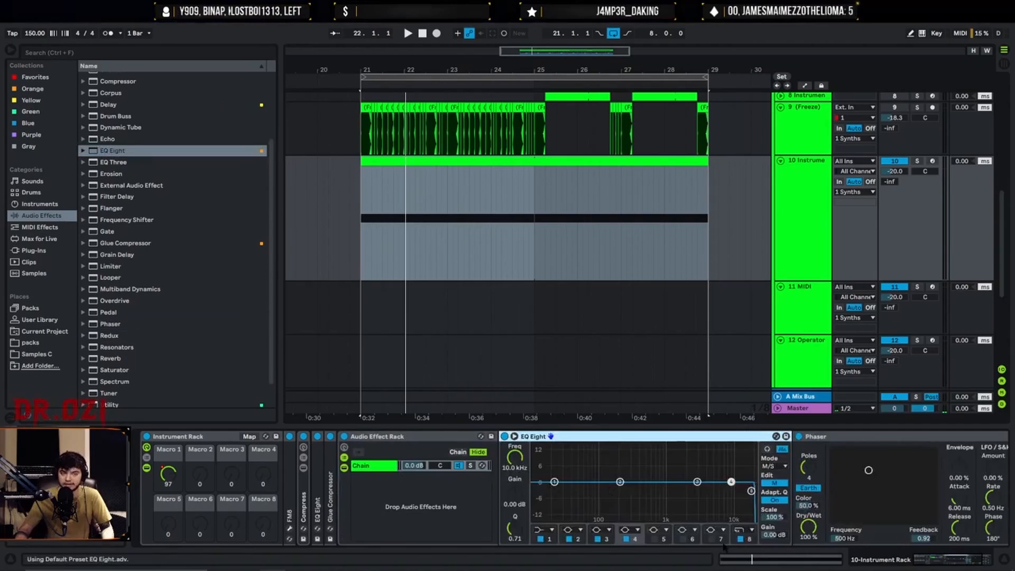
Colour the Audio Effect Rack's chain yellow and rename it High.
right_click(312, 467)
left_click(353, 433)
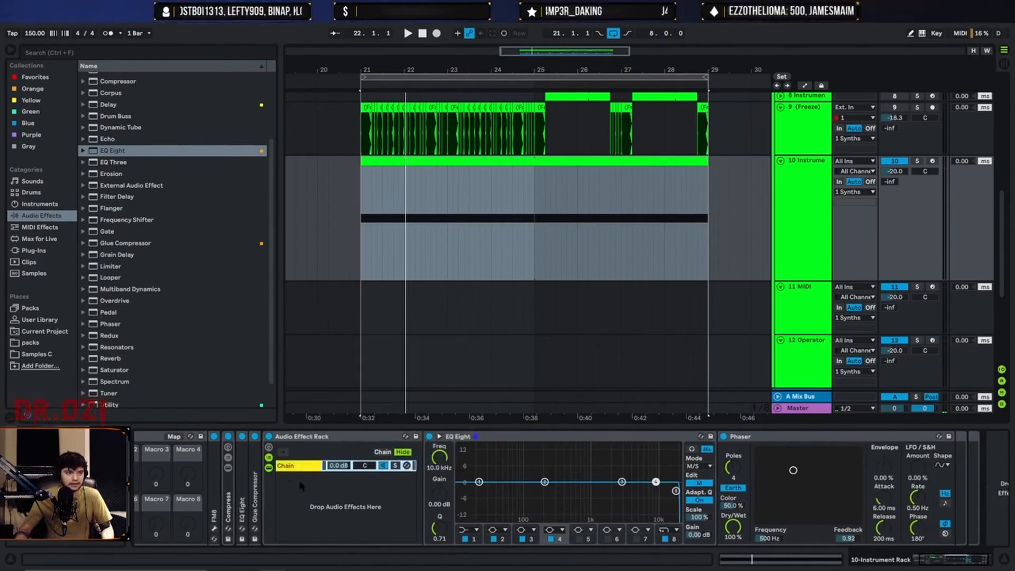
key("ctrl+z")
key("ctrl+r")
type("High")
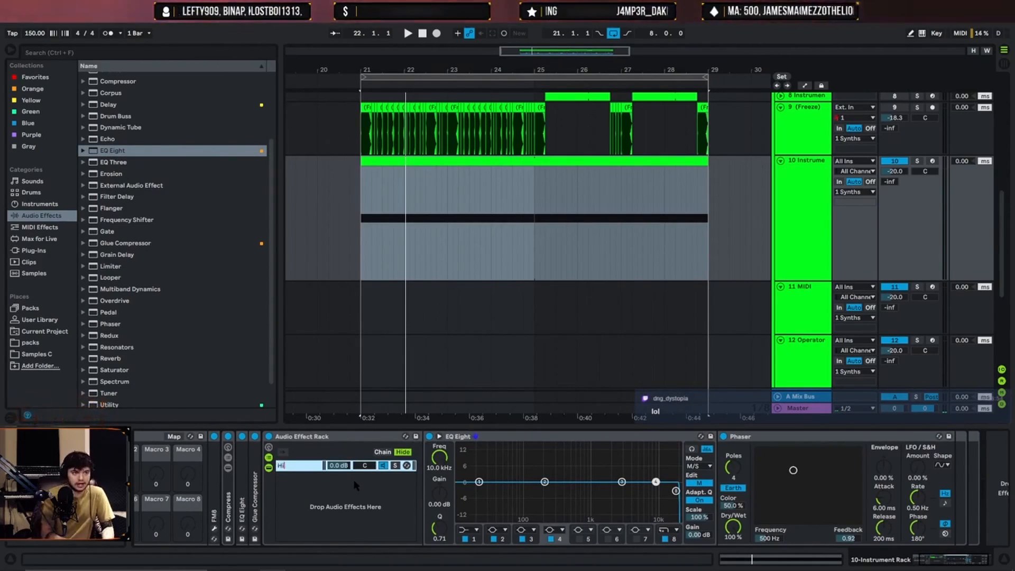
Give the High chain's EQ Eight a 200 Hz low cut on band 2 in Stereo mode, and delete the rack's second chain.
left_click_drag(459, 437, 360, 507)
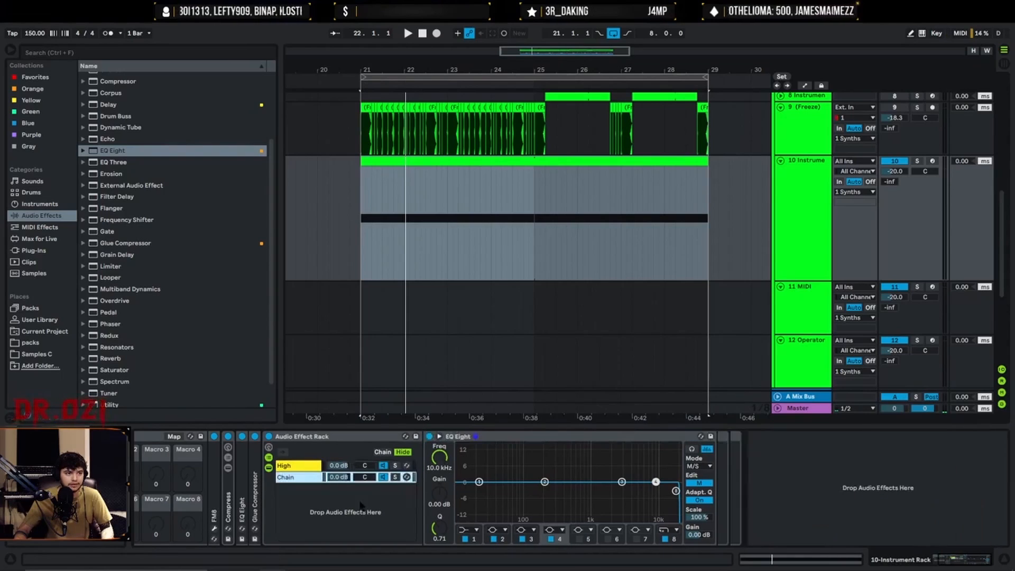
left_click(517, 443)
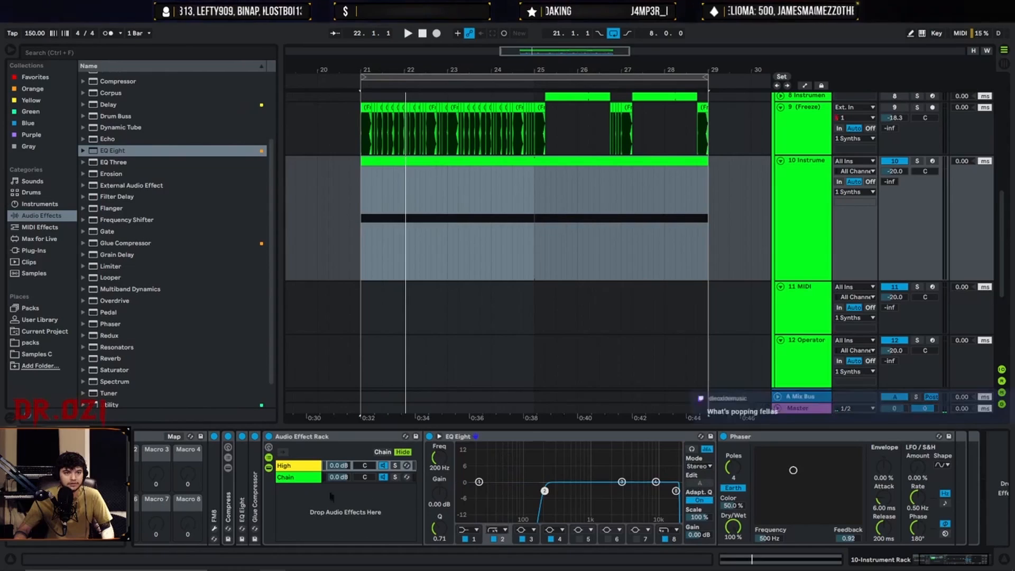
left_click(343, 477)
key("Delete")
Copy the High chain's EQ Eight into a new chain named low, with band 2 as a high cut at 200 Hz.
left_click(553, 438)
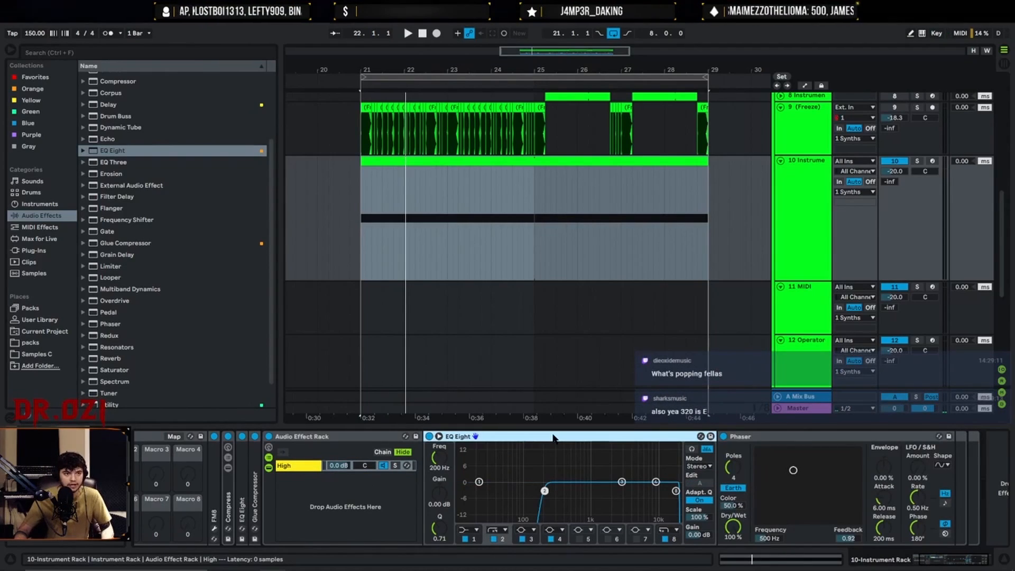
key("ctrl+z")
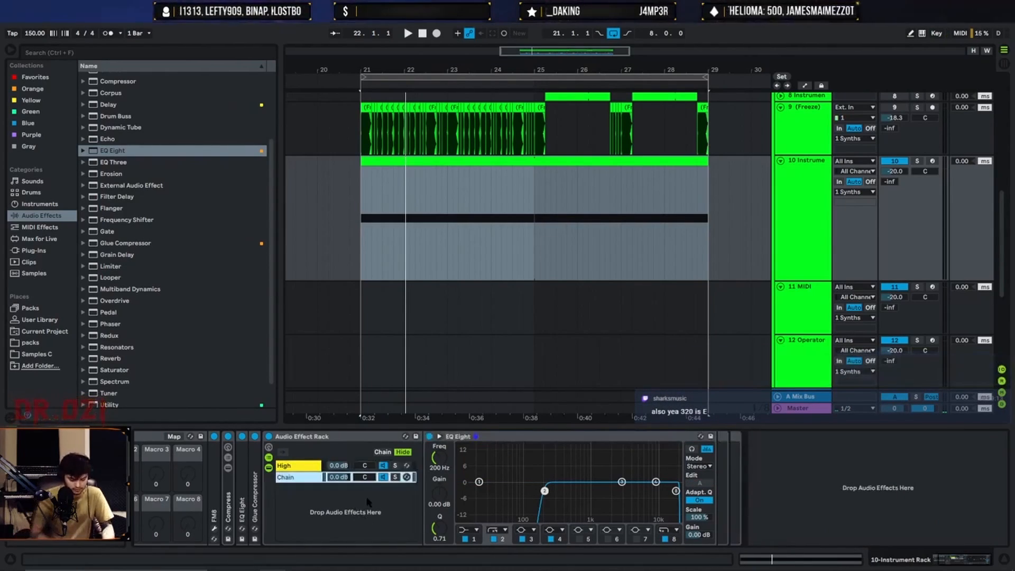
type("Mid")
key("Return")
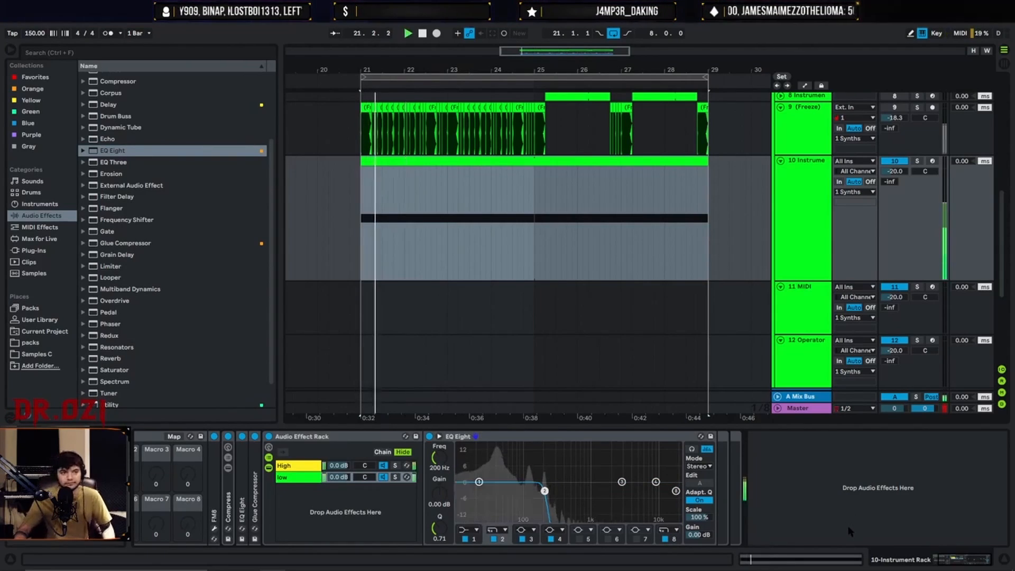
Audition the low chain soloed, lower its EQ Eight cutoff to 100 Hz and play the loop with both chains.
left_click(296, 465)
left_click(300, 477)
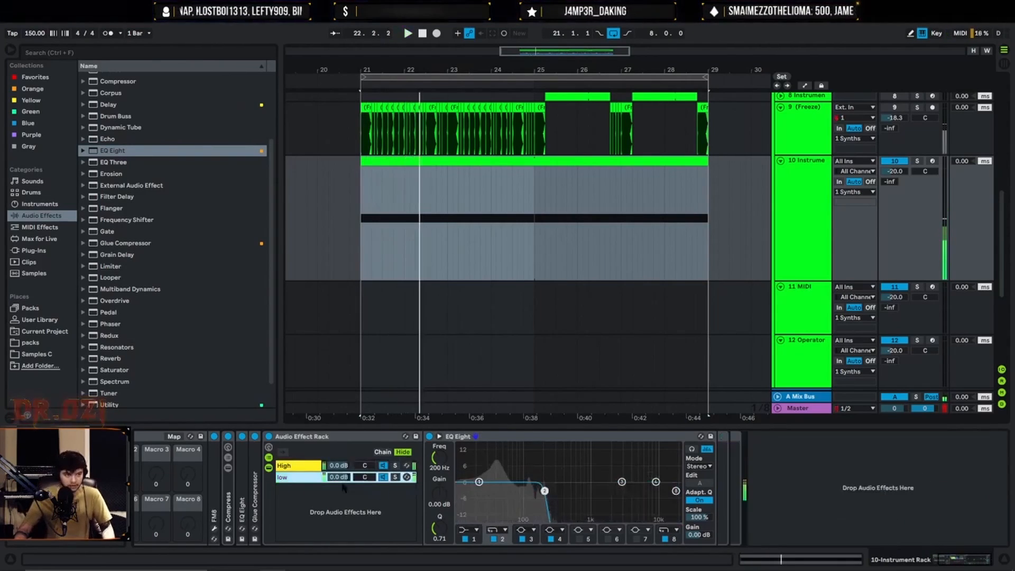
left_click(394, 477)
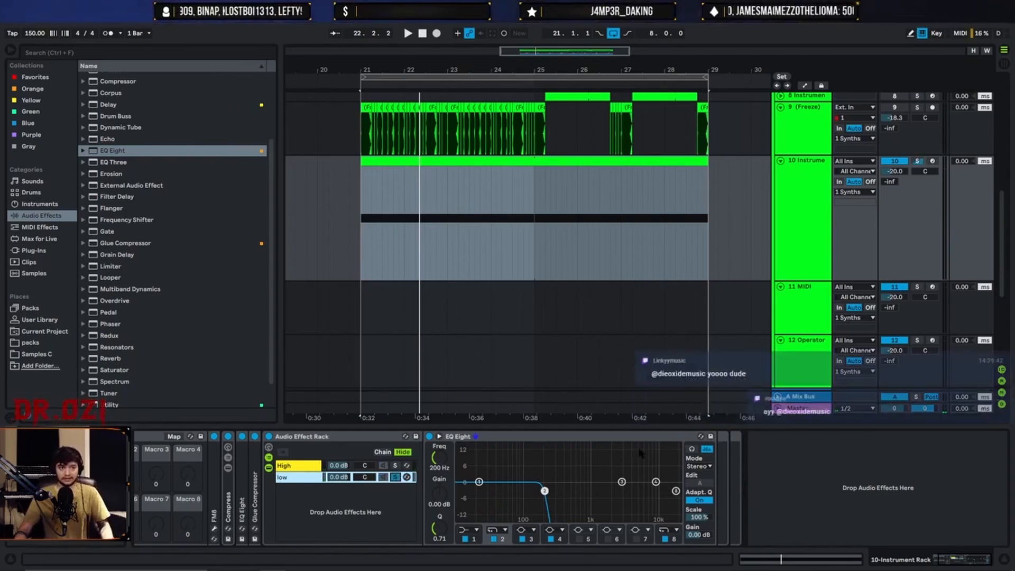
key("space")
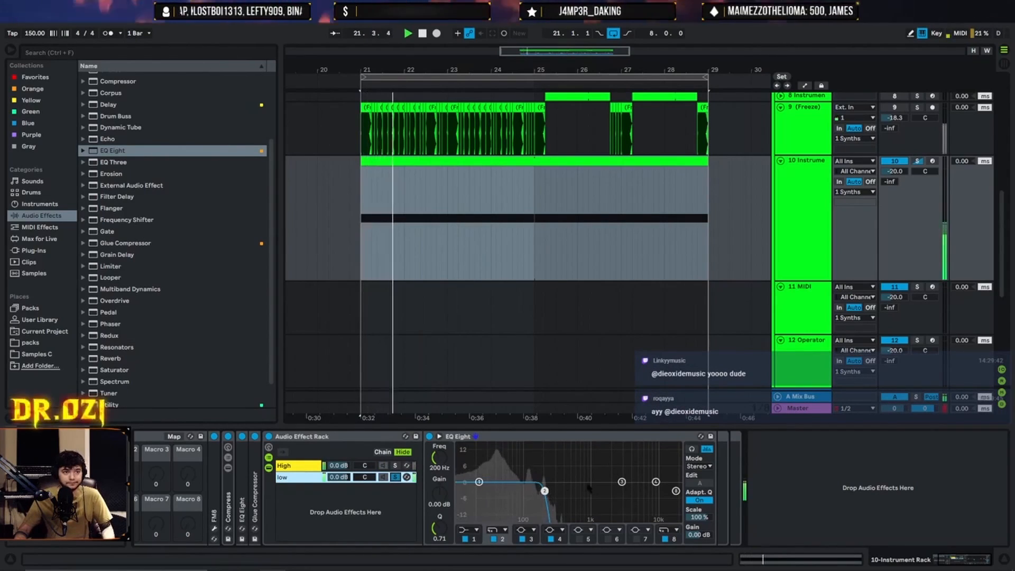
key("space")
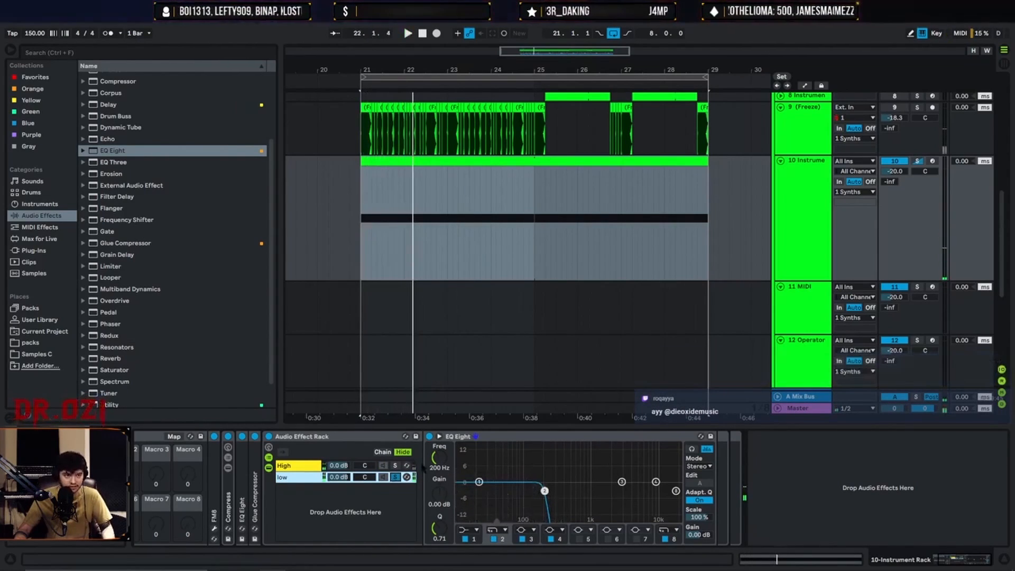
left_click_drag(449, 463, 439, 514)
key("space")
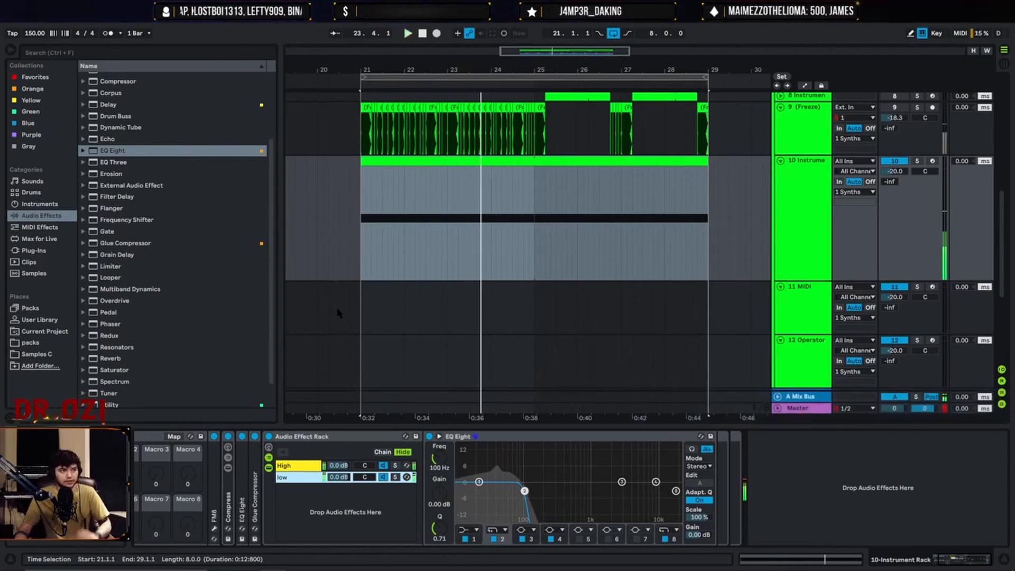
Insert the Corpus preset Kick Tight before the EQ Eight in the low chain and audition the loop.
scroll(191, 252, "down", 2)
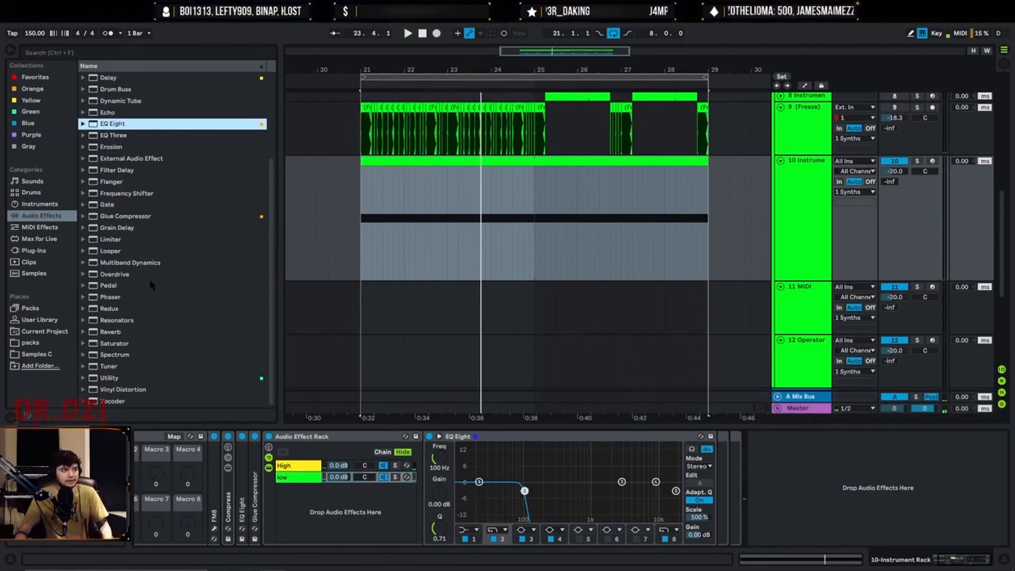
scroll(149, 249, "up", 6)
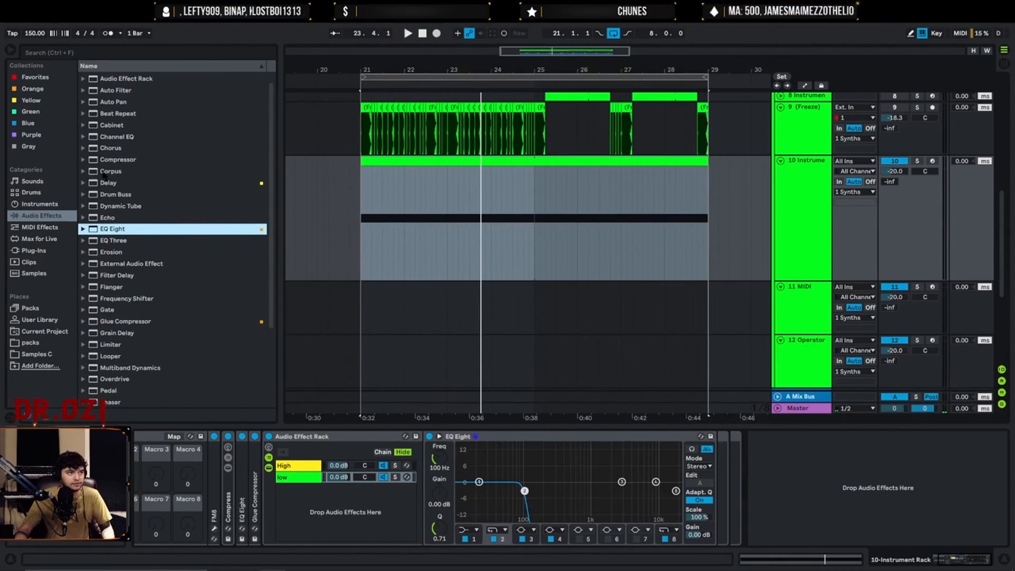
left_click(104, 171)
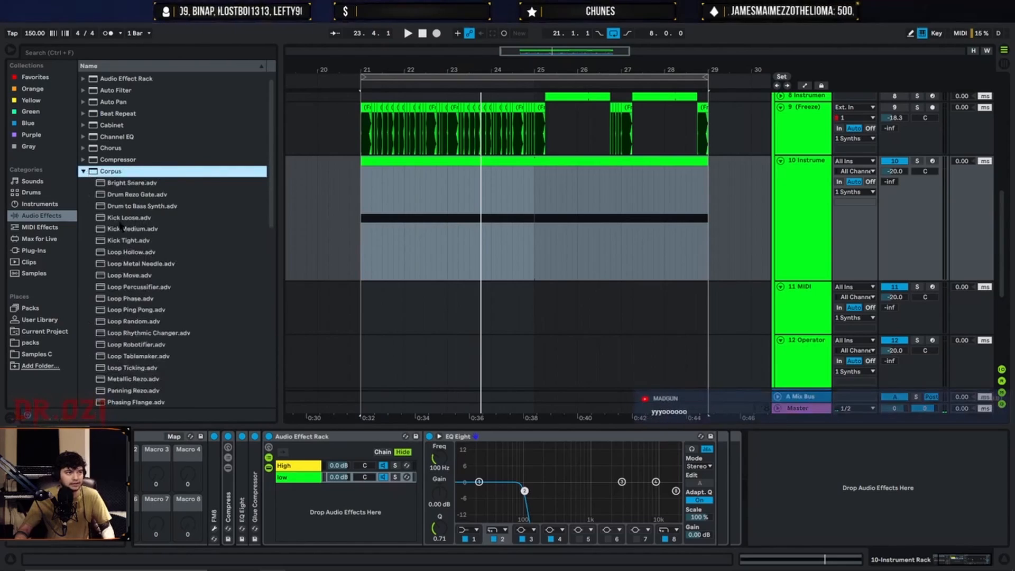
left_click(127, 240)
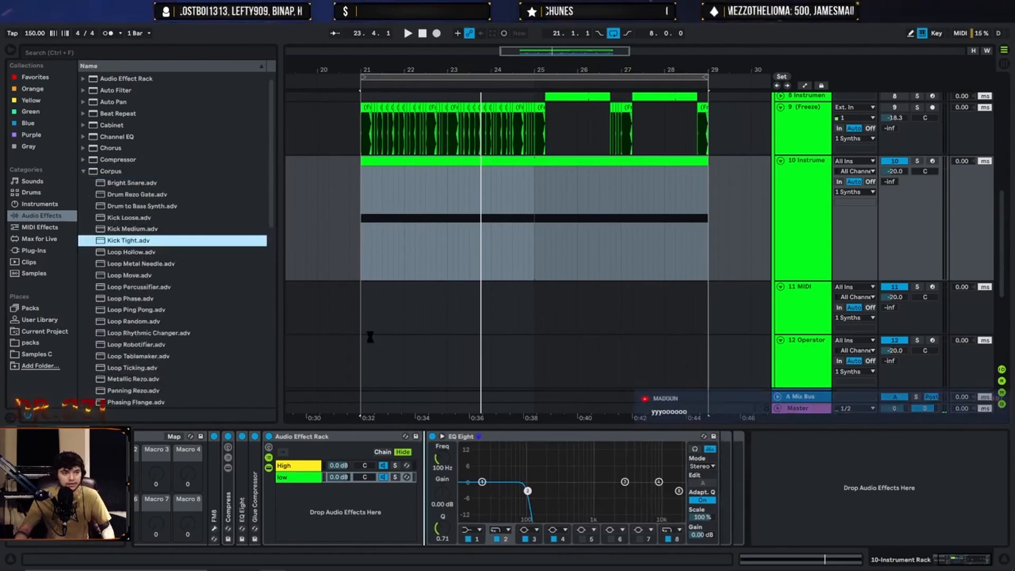
left_click(83, 171)
key("space")
left_click(464, 437)
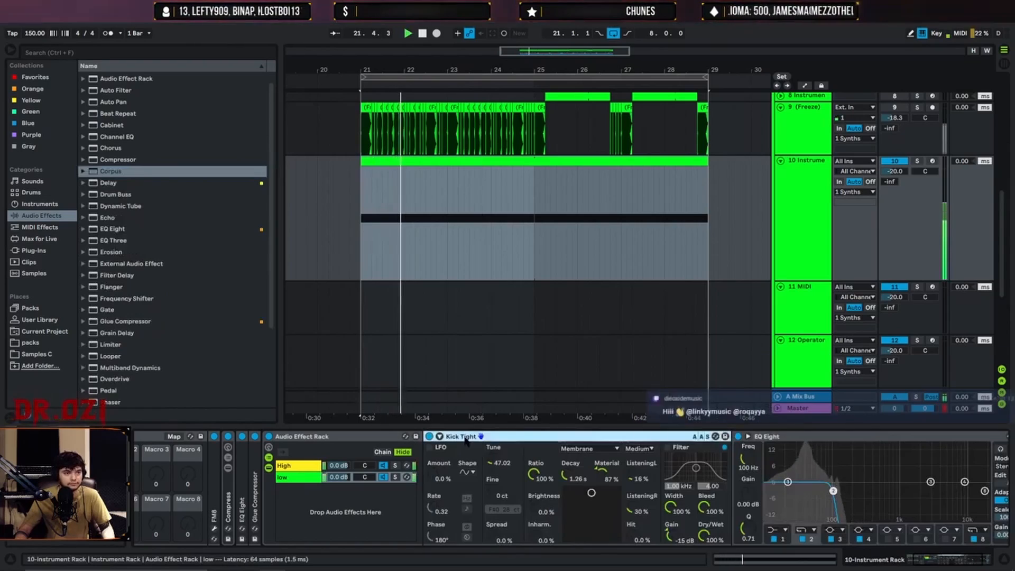
double_click(465, 438)
double_click(497, 437)
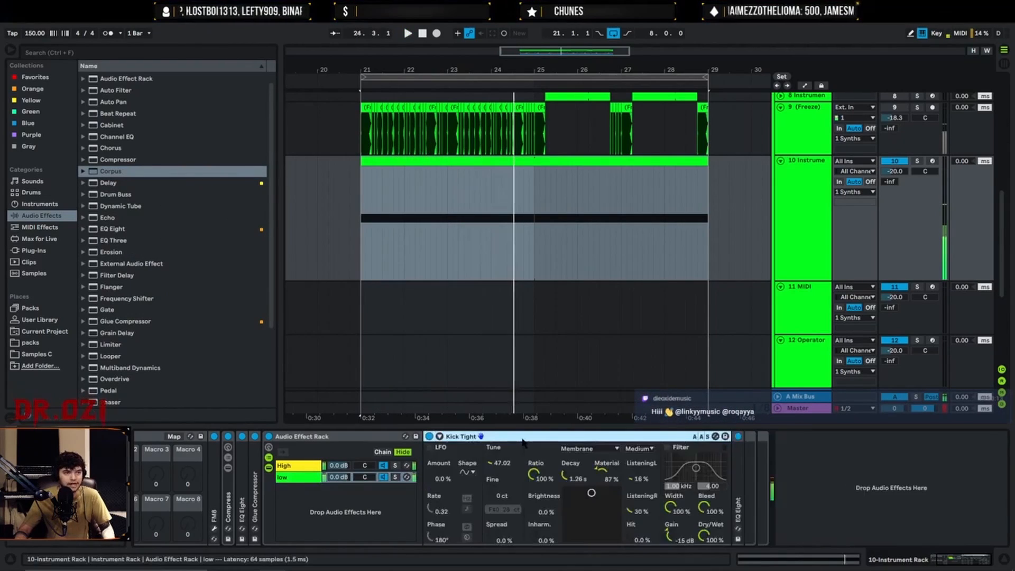
Insert a Utility after Kick Tight in the low chain and audition it in Mid/Side mode with the balance at 100S.
scroll(185, 304, "down", 4)
left_click_drag(127, 378, 743, 487)
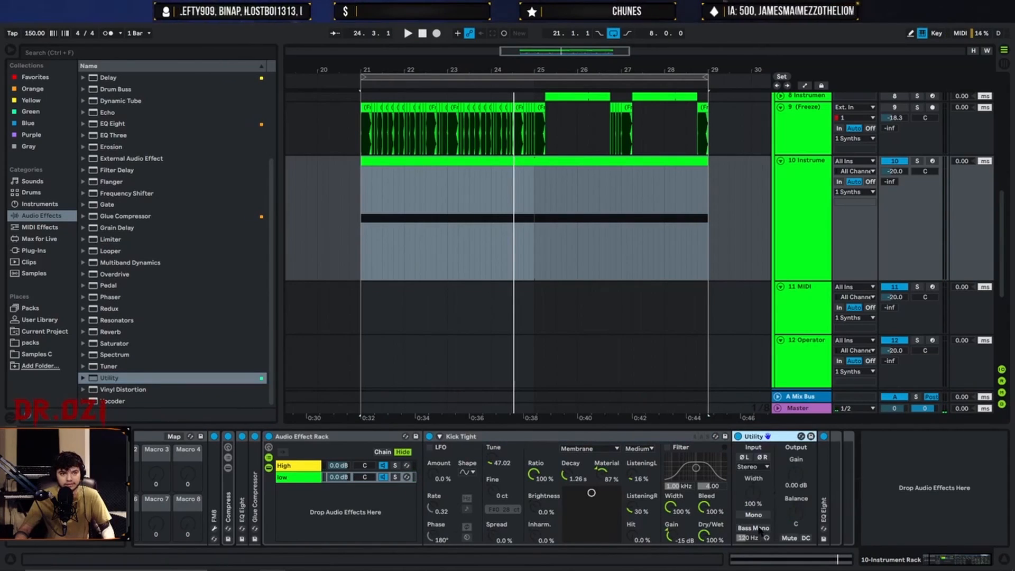
right_click(759, 499)
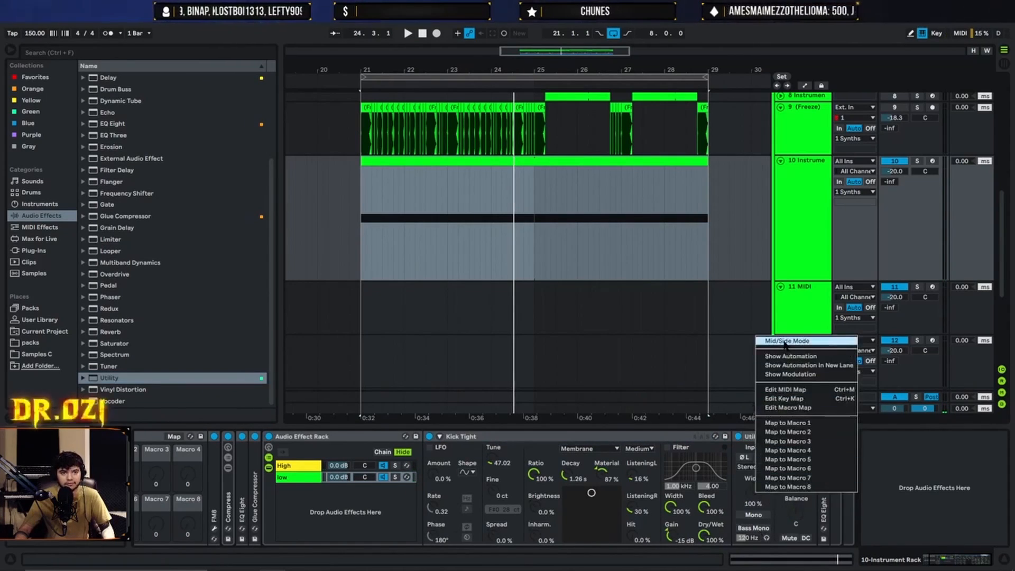
left_click(760, 491)
left_click_drag(759, 492, 760, 444)
key("space")
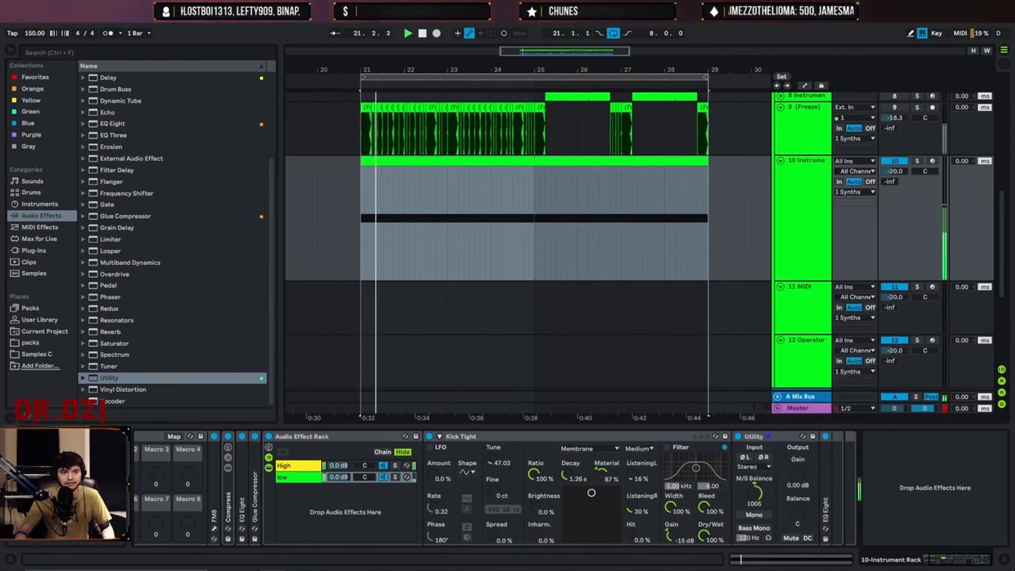
Solo the low chain, try the Utility's balance towards mid, return it to 0 and turn on Mono.
left_click(396, 477)
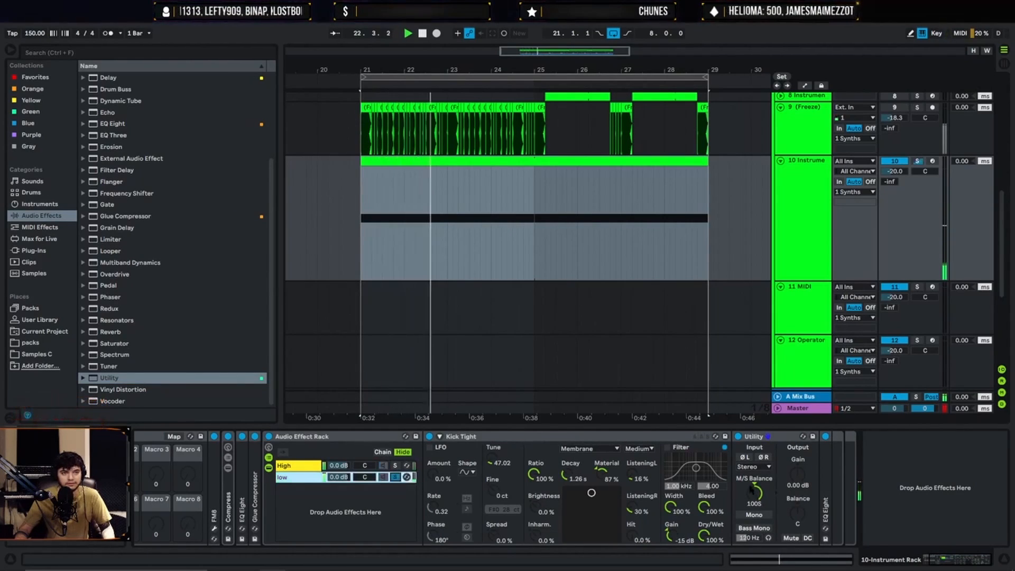
left_click_drag(755, 491, 756, 533)
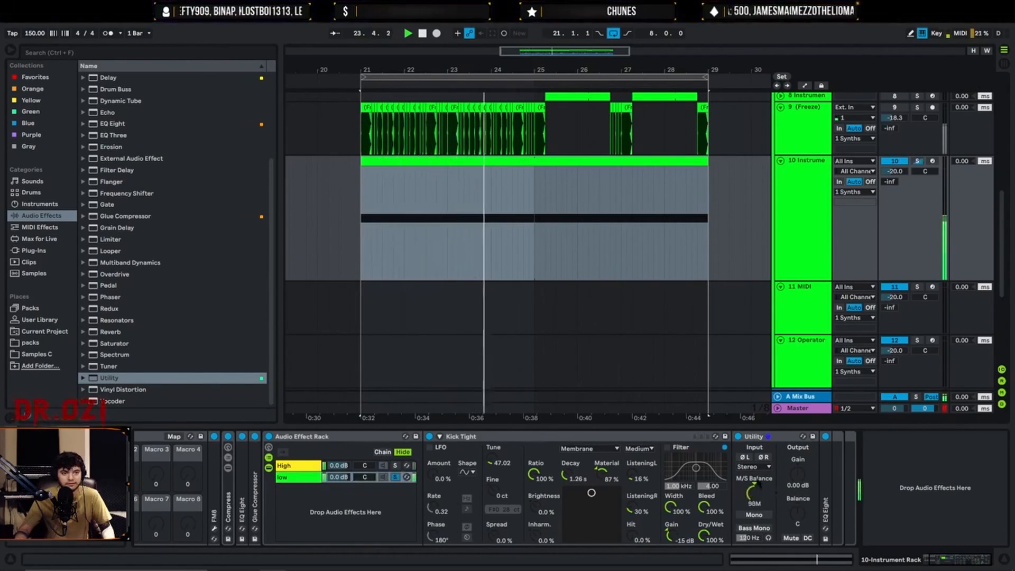
left_click(756, 515)
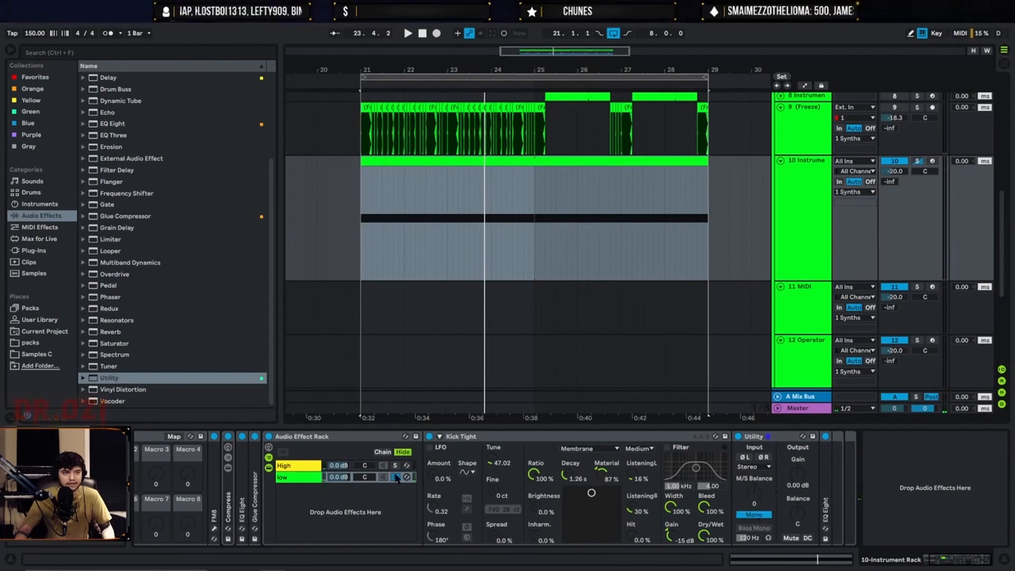
Colour the low chain pink, rename the High chain as High/mid and audition the loop.
left_click(285, 477)
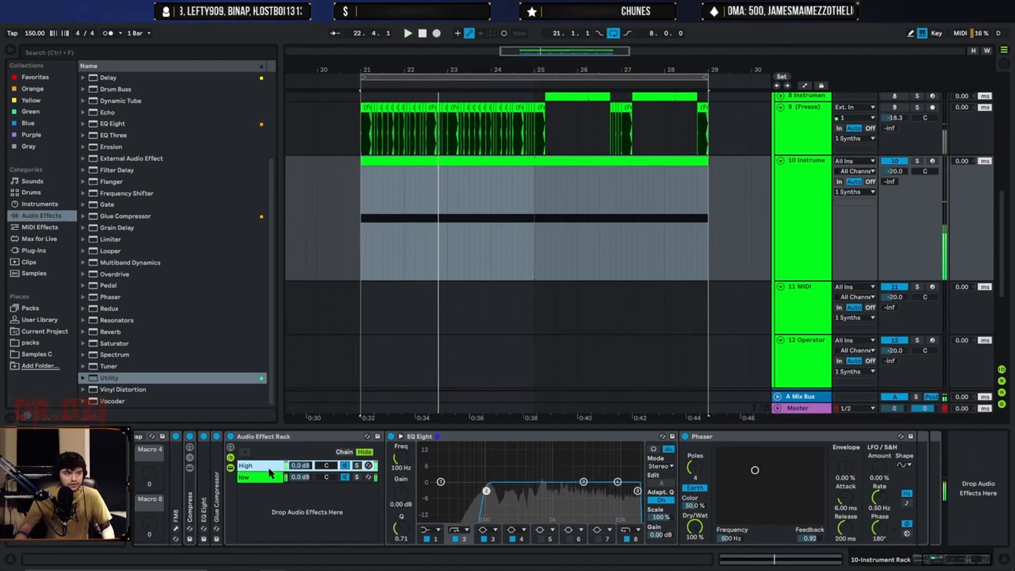
key("space")
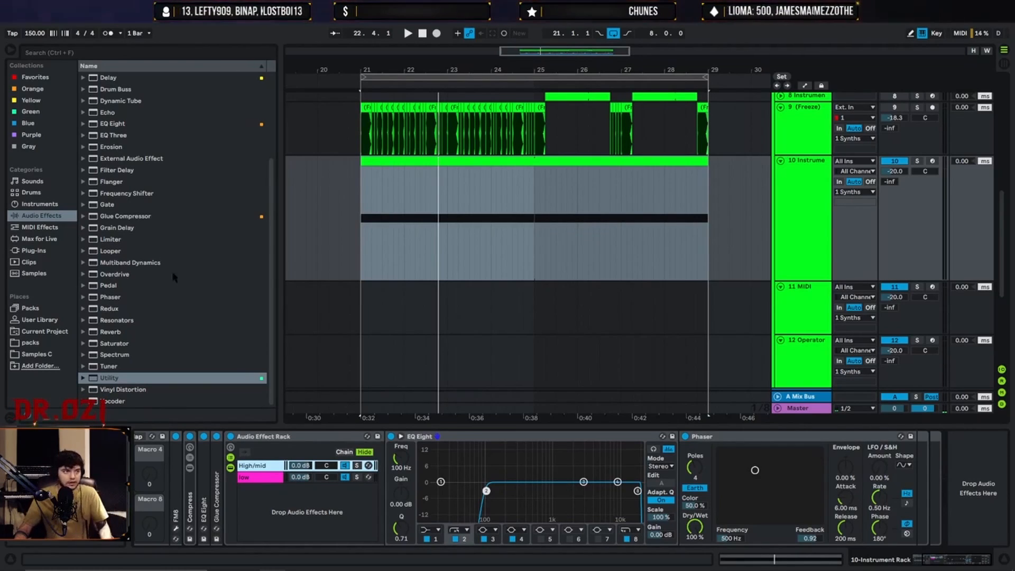
Add a Glue Compressor after the Phaser in the High/mid chain, with Soft clip on and makeup at 2.54 dB.
left_click_drag(117, 216, 828, 466)
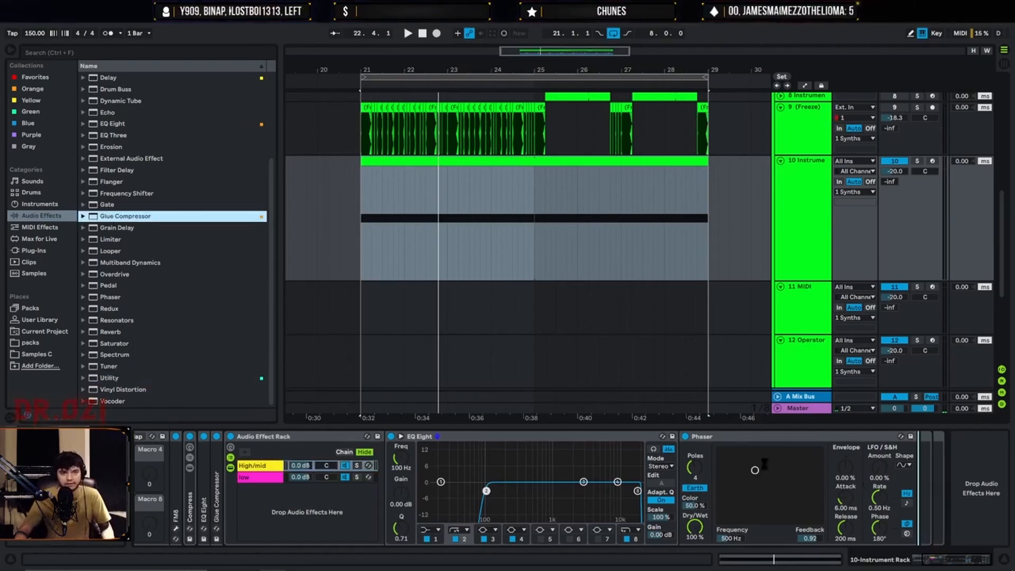
left_click_drag(764, 464, 763, 464)
key("space")
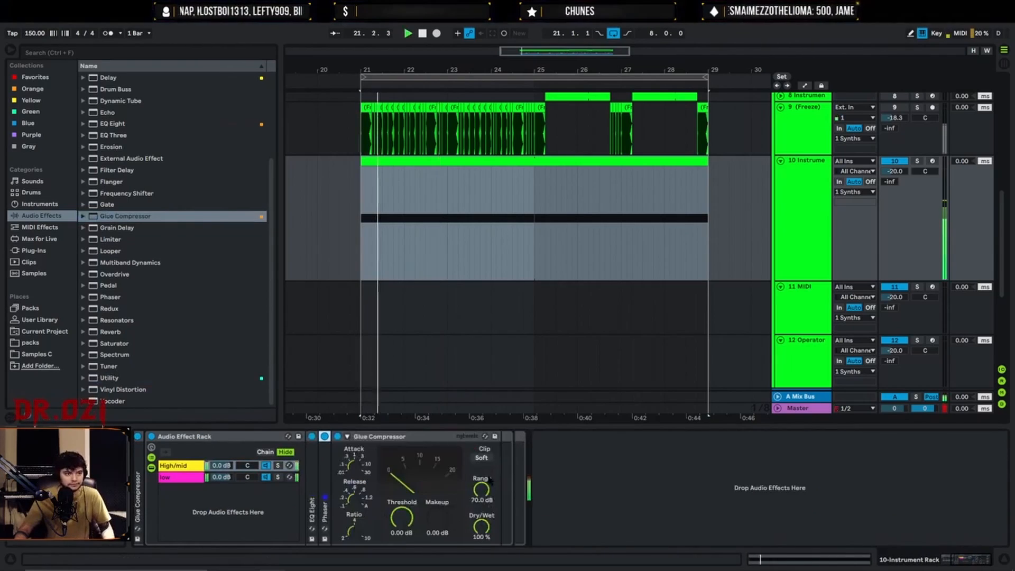
left_click(482, 458)
mouse_move(437, 518)
left_mouse_down()
mouse_move(437, 536)
mouse_move(437, 515)
left_mouse_up()
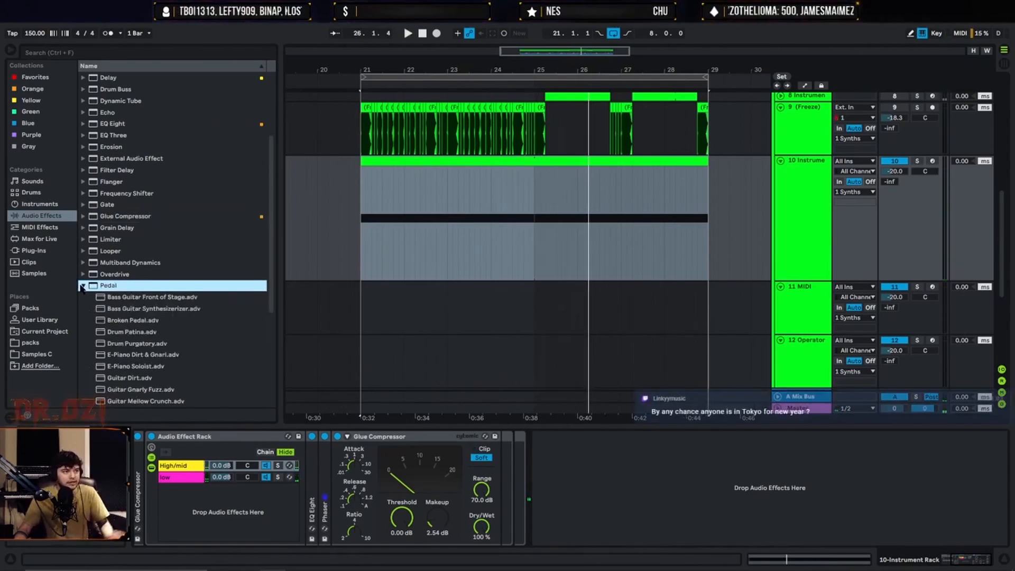
Add an Amp between the Phaser and Glue Compressor in the High/mid chain, set to Heavy with bass 0, middle and treble 10, dry/wet 4.76%.
left_click(83, 285)
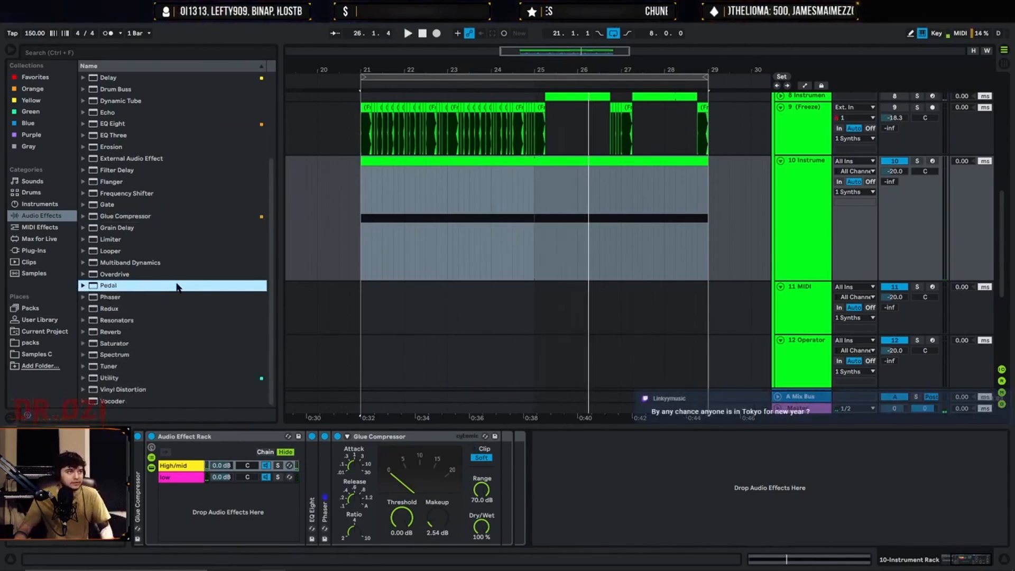
scroll(177, 287, "up", 5)
left_click_drag(106, 77, 572, 508)
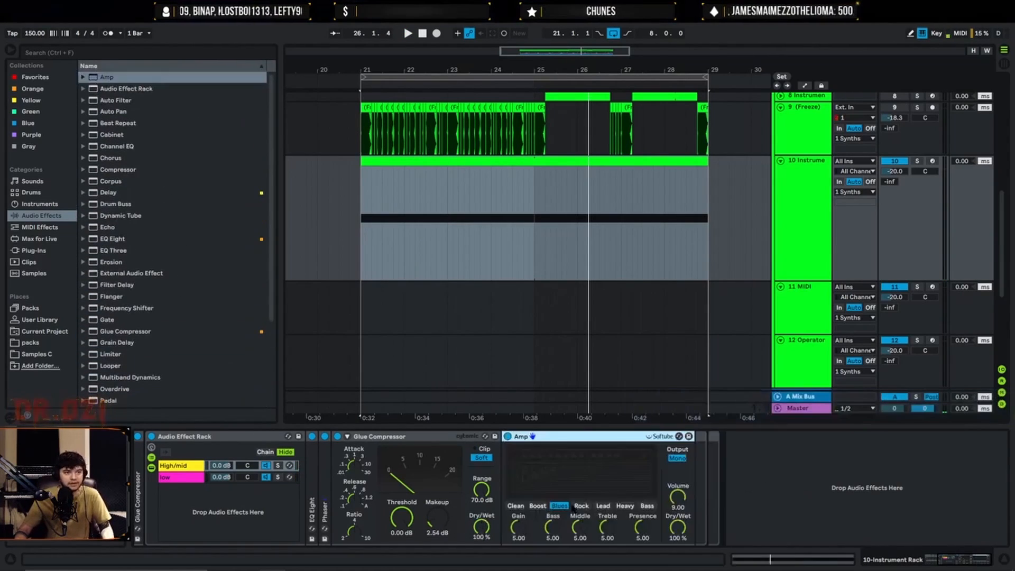
key("space")
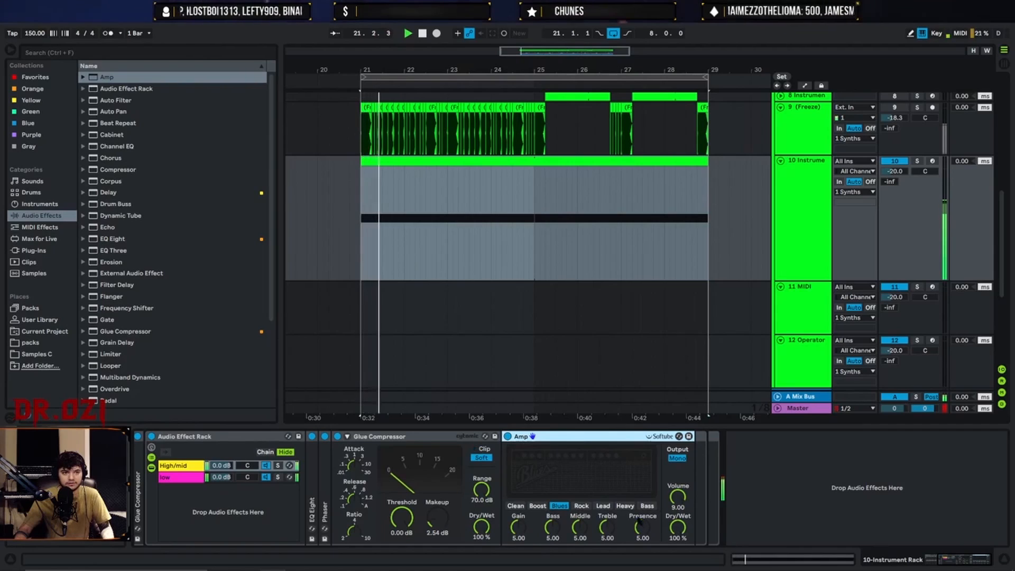
left_click(625, 505)
mouse_move(678, 526)
left_mouse_down()
mouse_move(678, 552)
mouse_move(678, 533)
left_mouse_up()
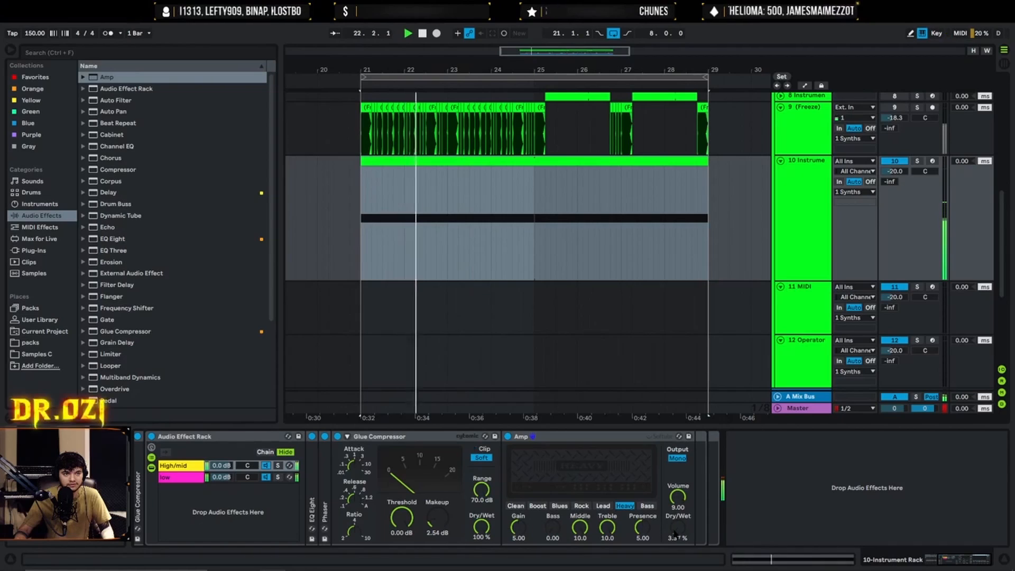
left_click_drag(677, 527, 677, 525)
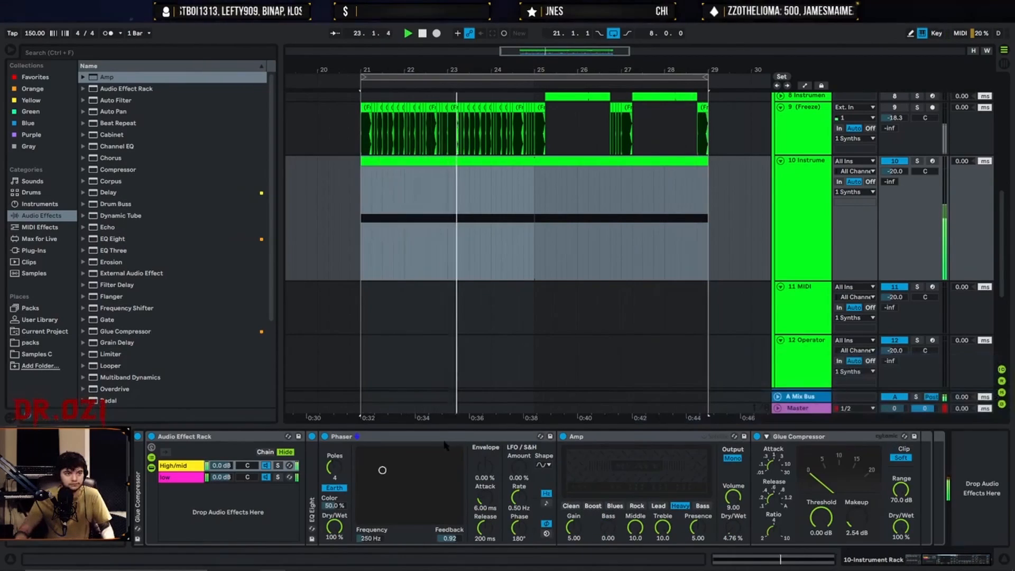
Fold up the Phaser, Amp, Glue Compressor and the Audio Effect Rack, and stop playback.
double_click(446, 439)
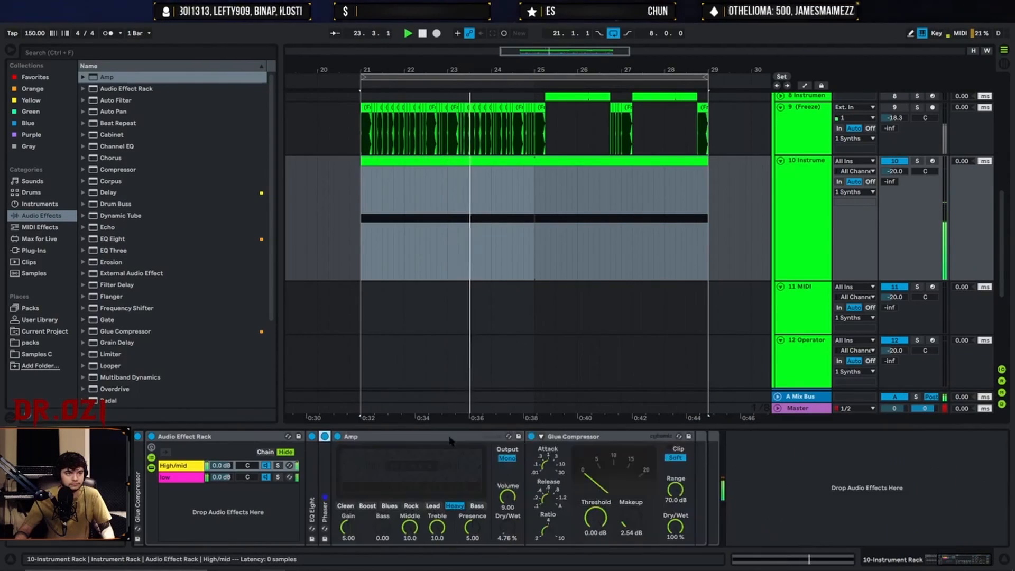
double_click(437, 439)
double_click(438, 439)
scroll(505, 465, "left", 5)
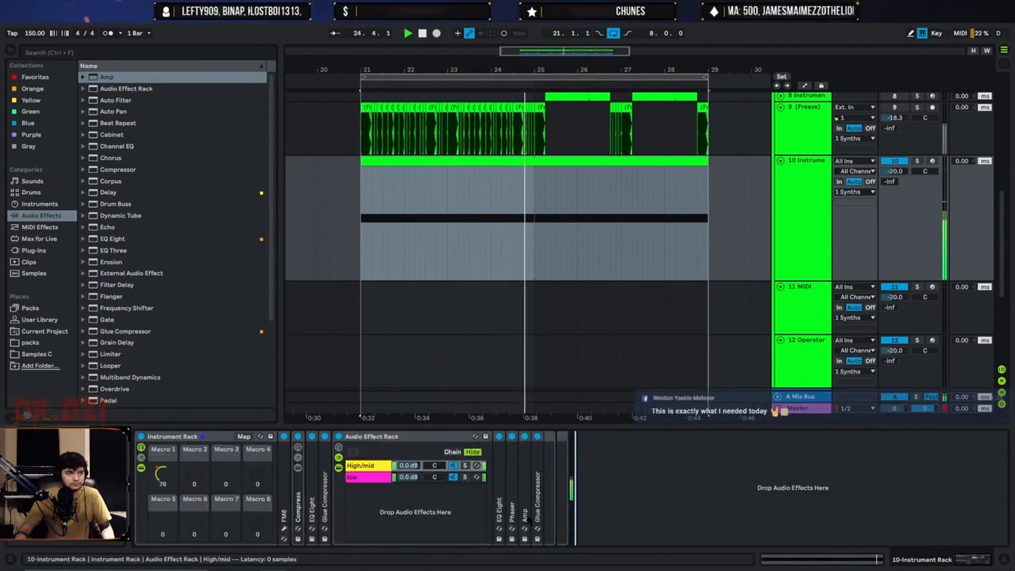
double_click(432, 437)
key("space")
Add the Multiband Dynamics OTT preset after the Audio Effect Rack, with output at 10.0 dB and time at 300%, and audition it.
left_click(150, 263)
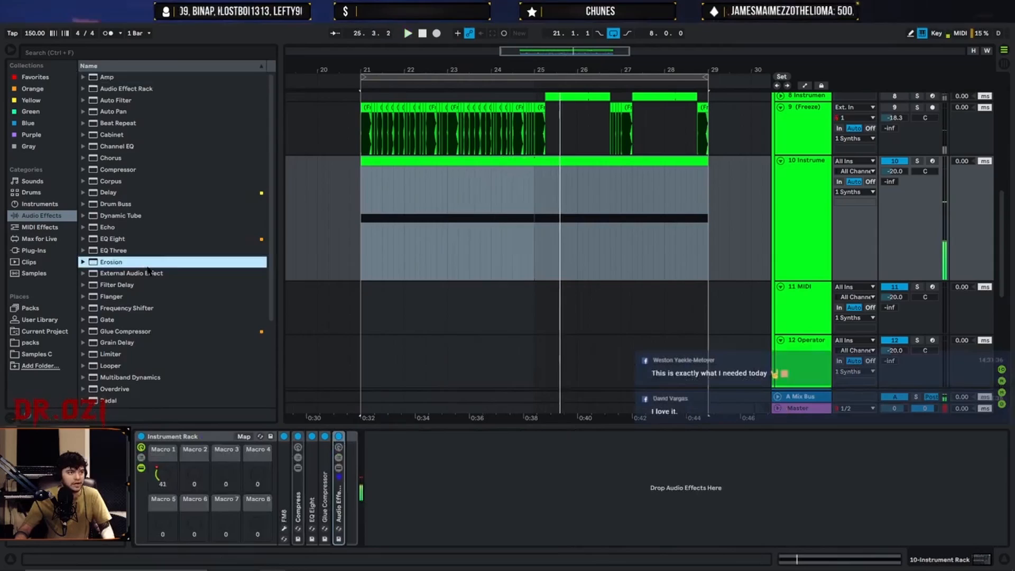
scroll(151, 272, "down", 1)
scroll(152, 273, "down", 2)
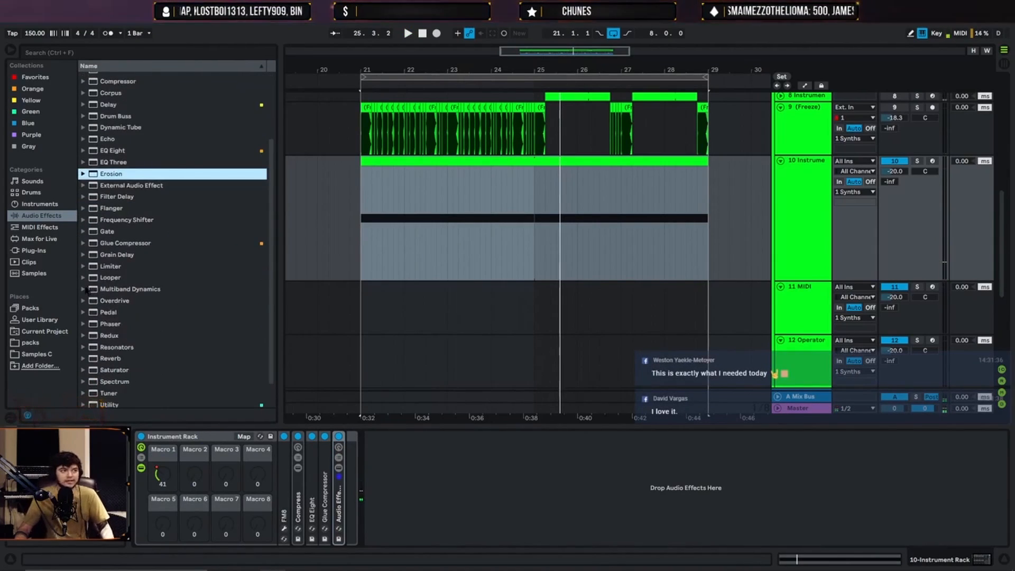
left_click(158, 285)
left_click_drag(138, 300, 531, 456)
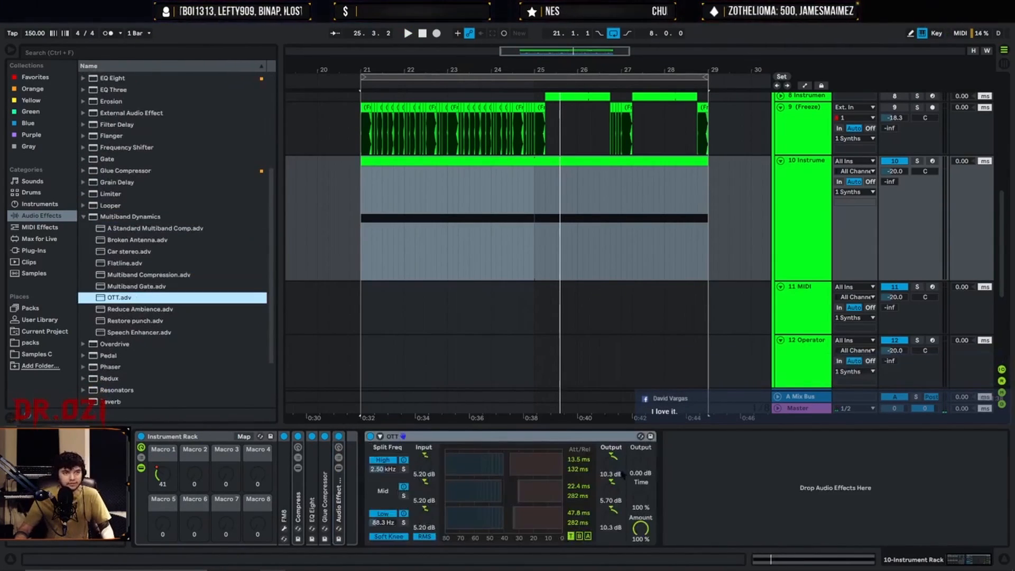
left_click(648, 464)
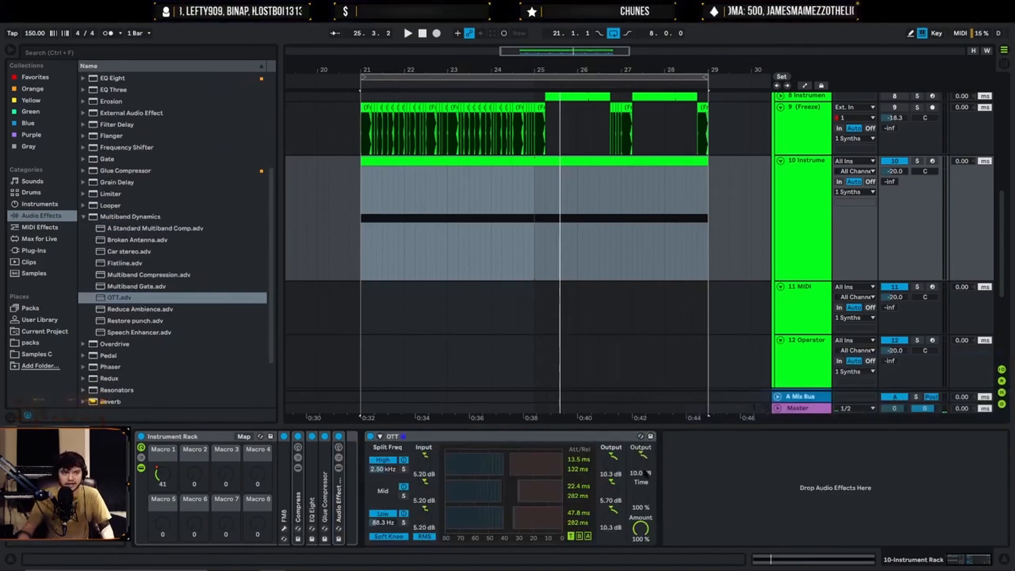
key("space")
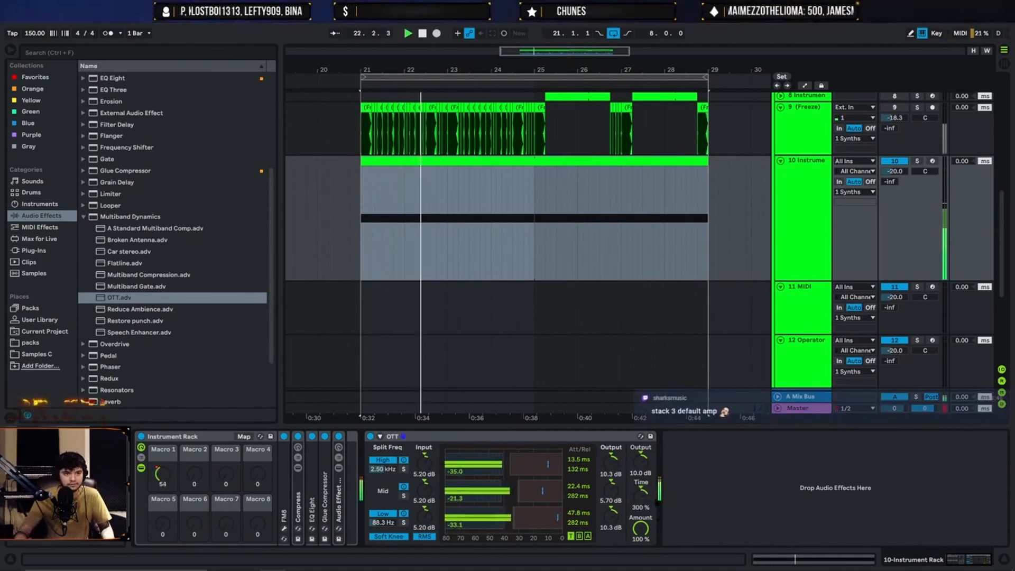
Rename the Audio Effect Rack as freq split and map OTT's Amount to Macro 1 with a range of 0 to 100%.
double_click(341, 500)
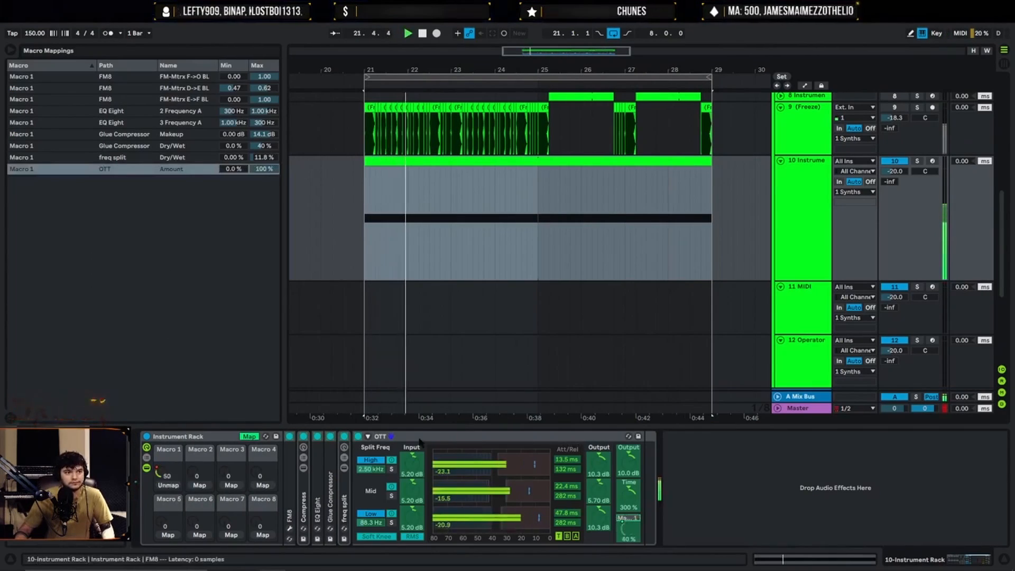
left_click(249, 436)
key("space")
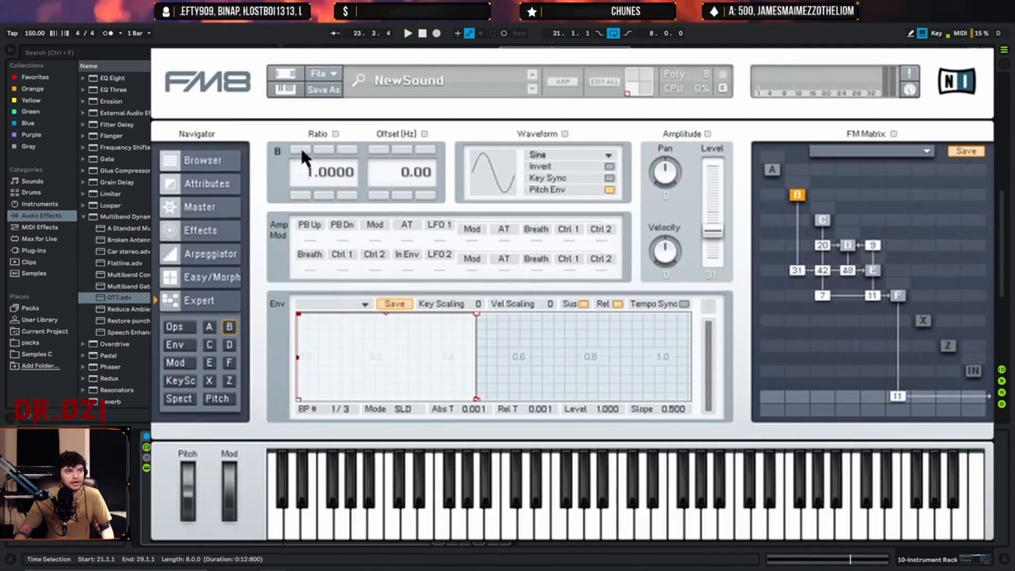
Raise the ratio of operator B in FM8 through 4.0000 and upward, and audition the loop.
left_click(300, 148)
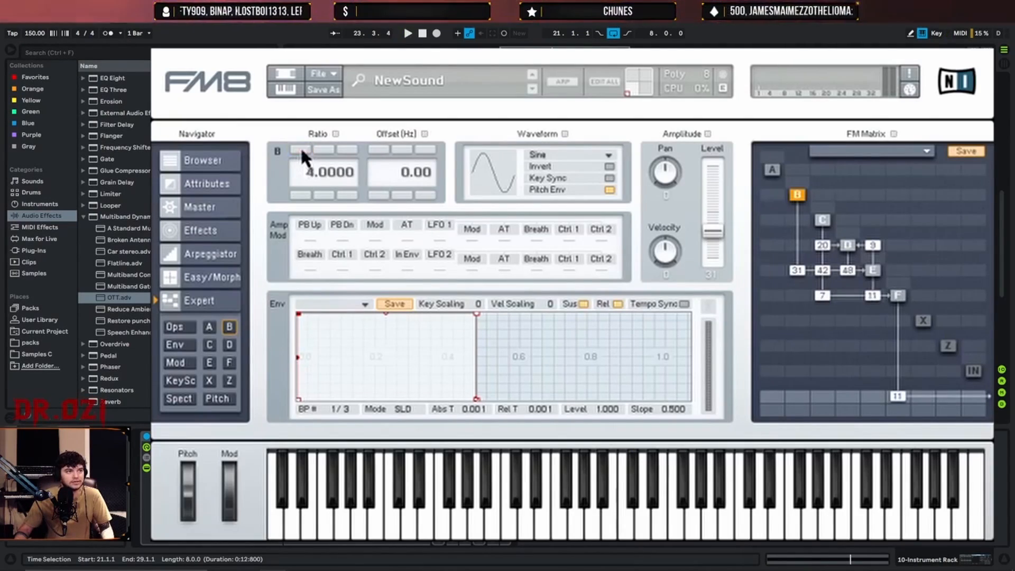
left_click(301, 148)
left_click(301, 148)
key("space")
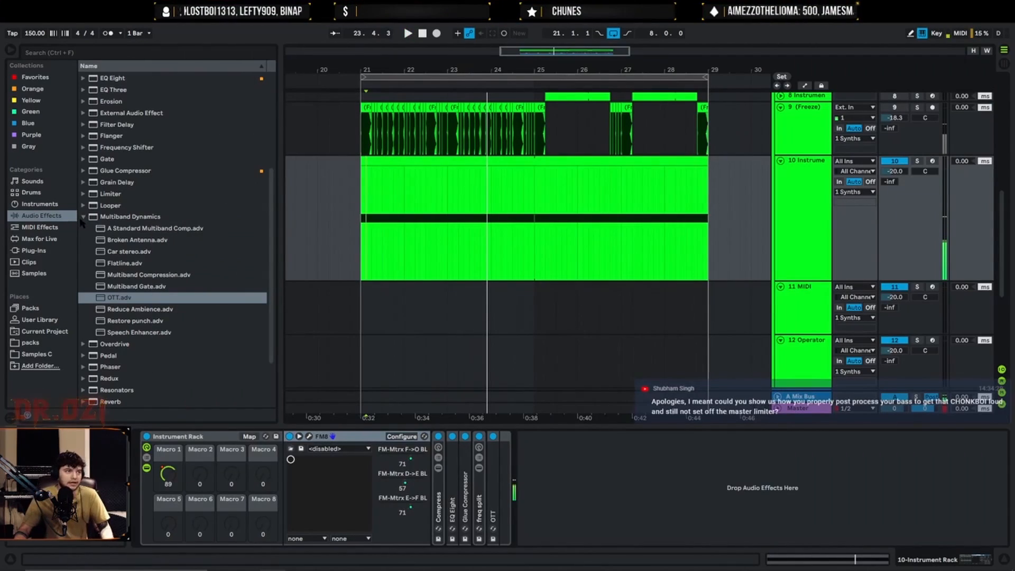
Add a Delay after OTT with times of 5 ms and 3 ms, filter 4.02 kHz, width 3.74, feedback 31% and dry/wet 35%.
left_click(83, 217)
scroll(142, 278, "up", 5)
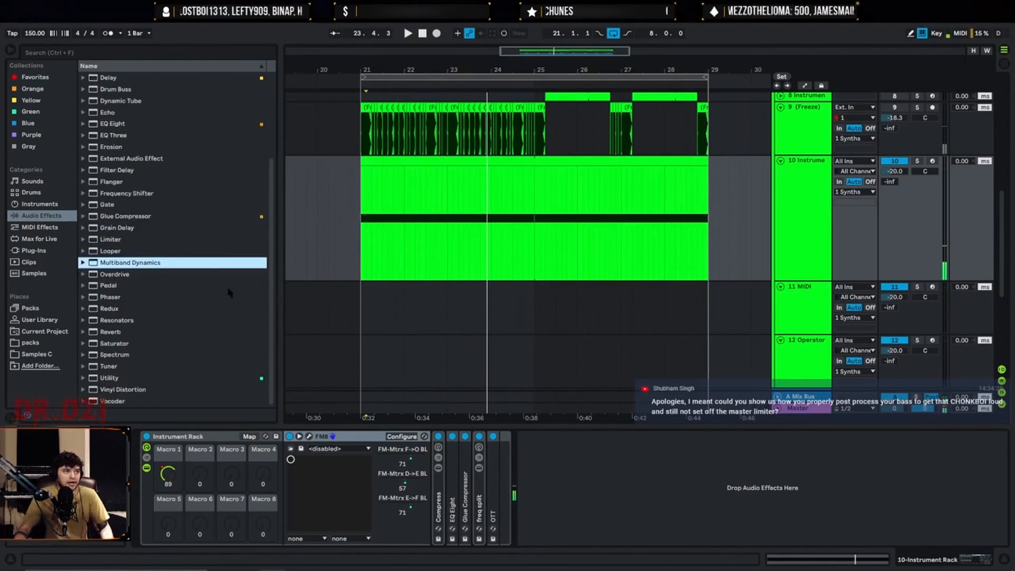
left_click_drag(108, 181, 715, 499)
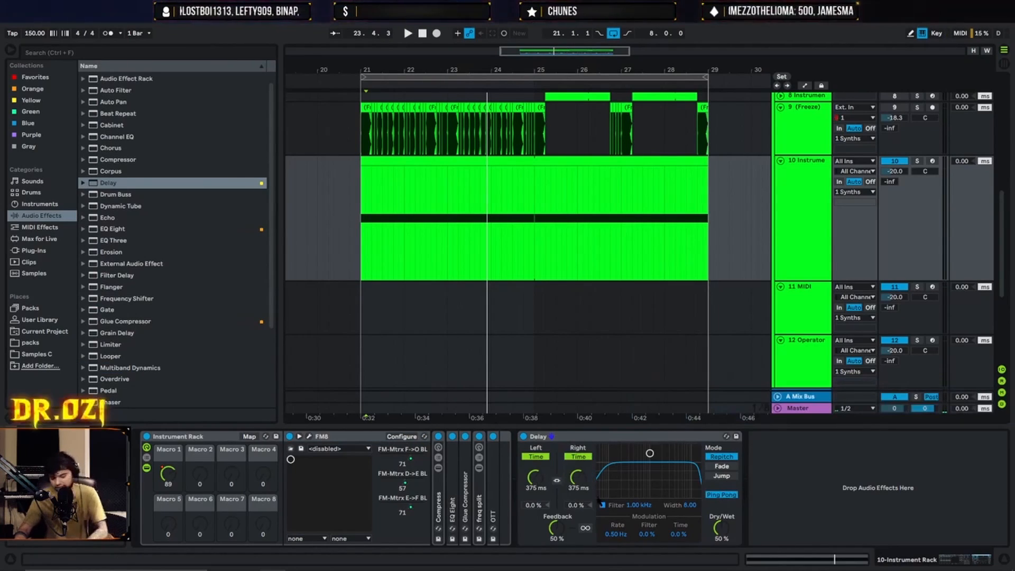
key("space")
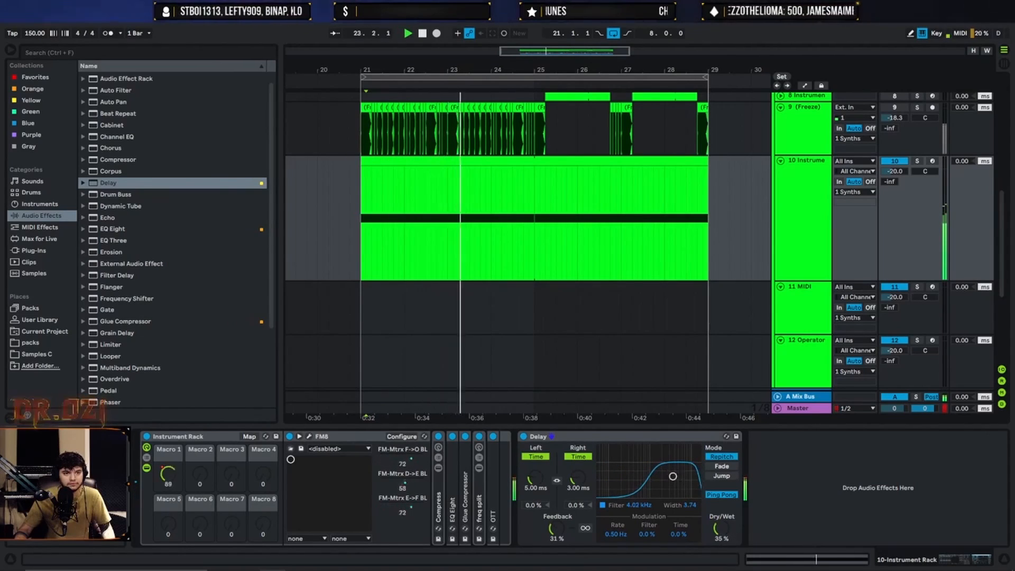
Add an EQ Eight after the Delay in M/S mode, switch it to editing the side signal and play the loop.
left_click(176, 276)
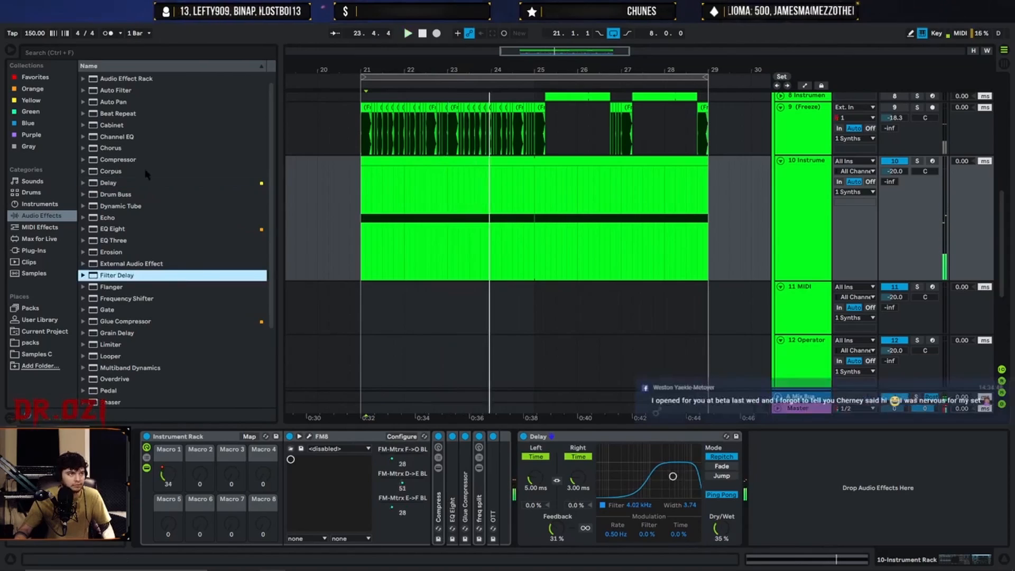
scroll(163, 304, "down", 2)
scroll(163, 307, "down", 5)
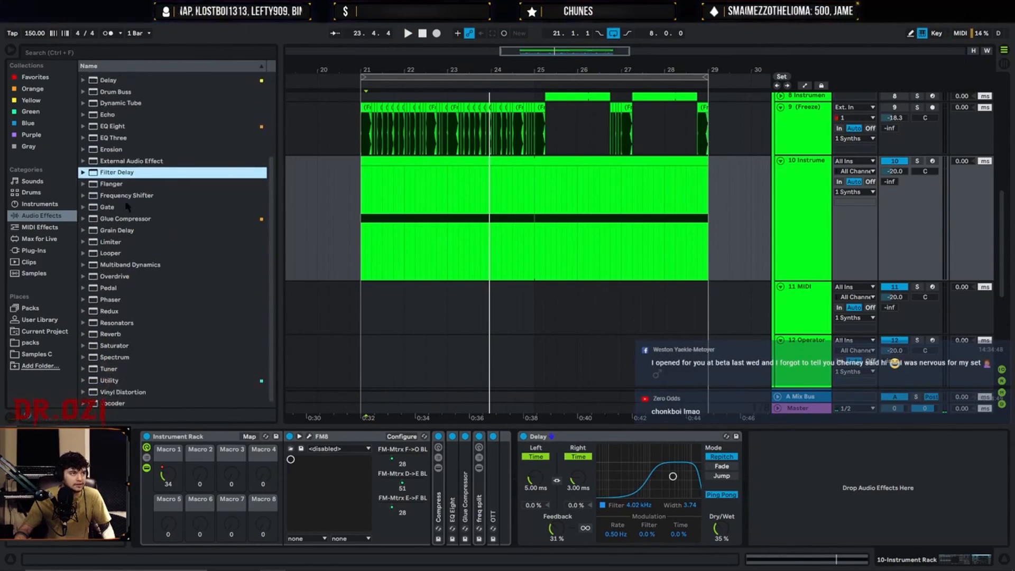
left_click(128, 196)
scroll(150, 280, "up", 3)
left_click(126, 174)
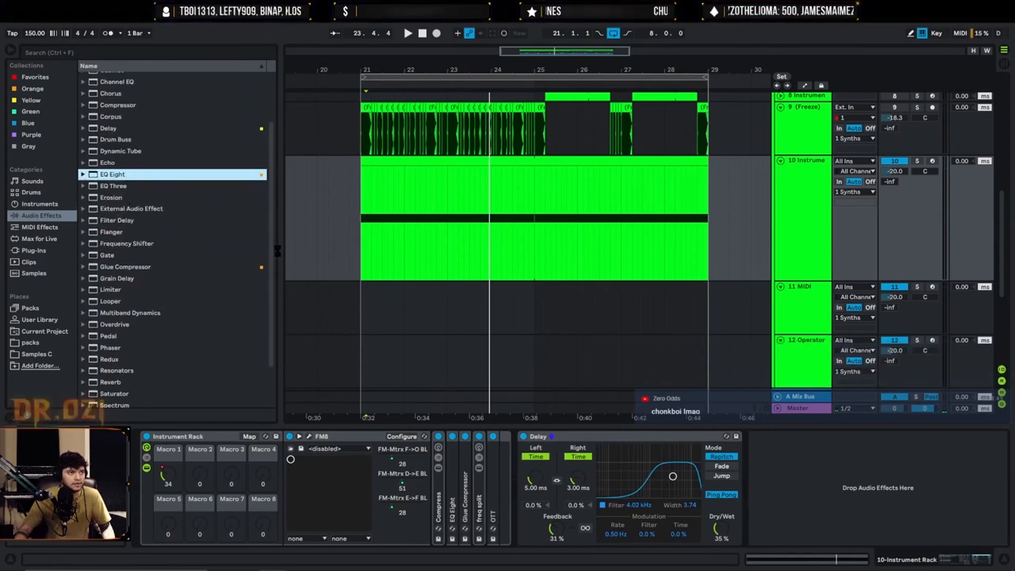
left_click(985, 483)
key("space")
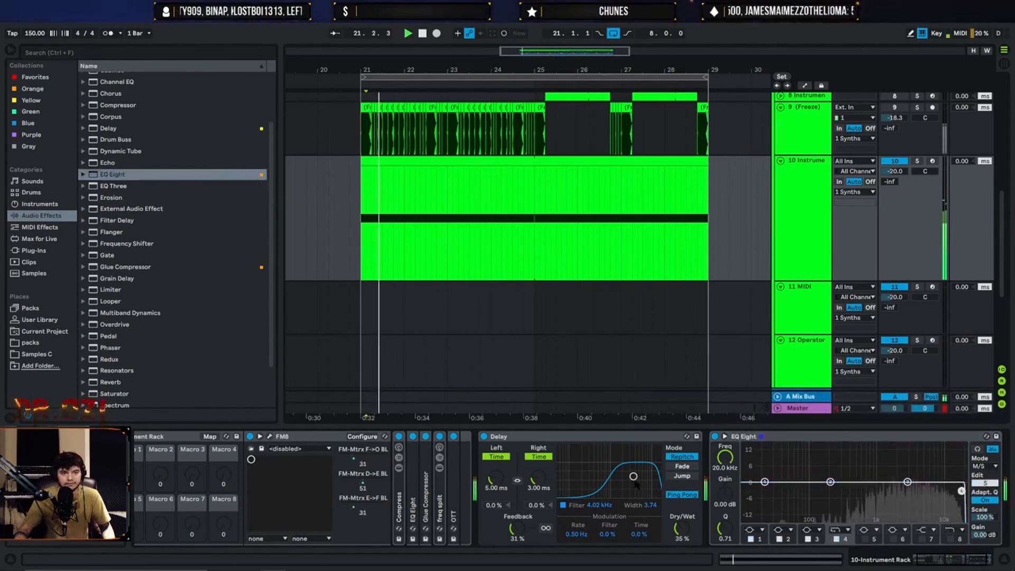
Set the Delay's filter to 6.01 kHz and width 3.82, and cut the side signal's low end in the EQ Eight.
left_click_drag(634, 476, 638, 477)
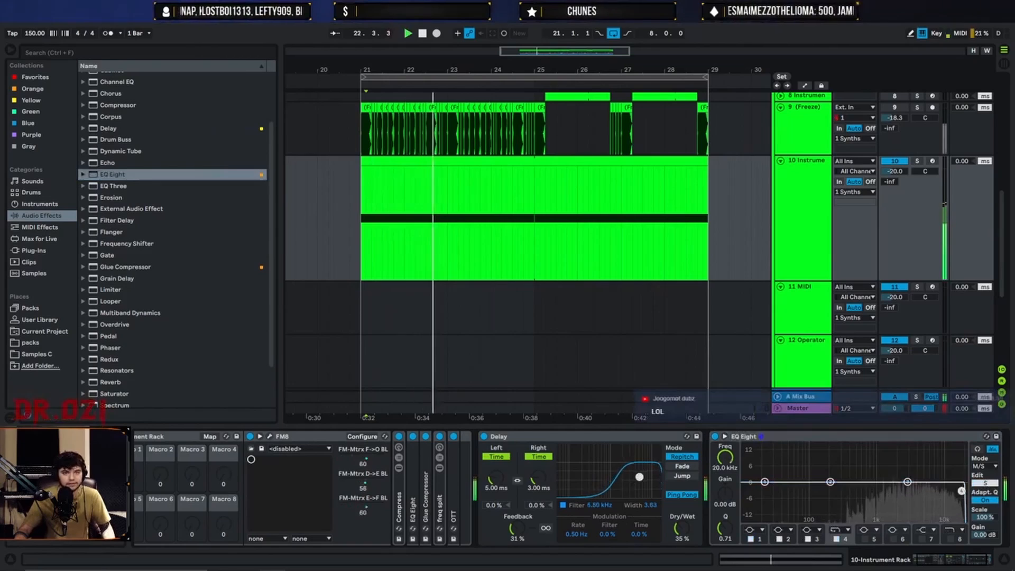
key("space")
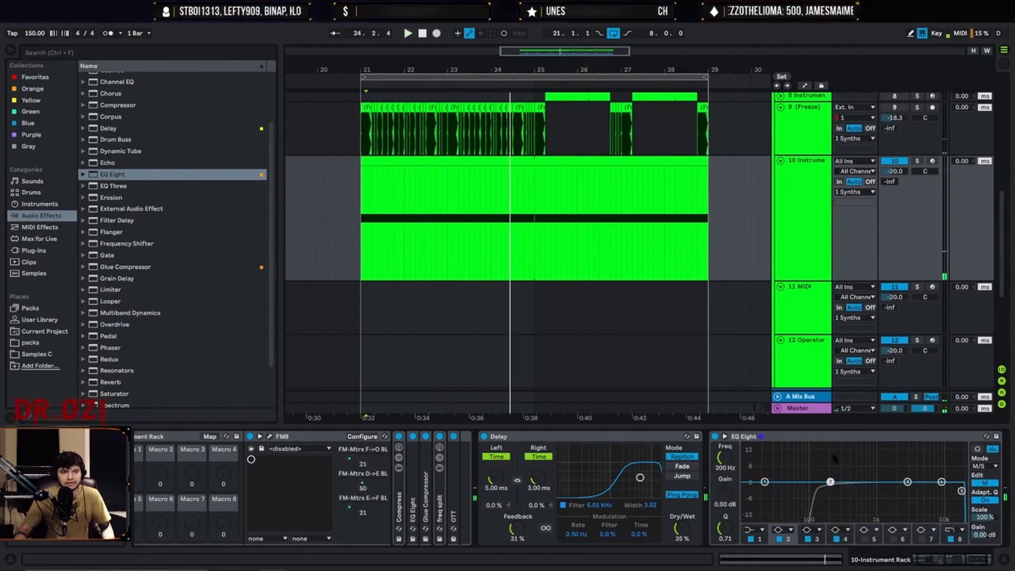
left_click(724, 436)
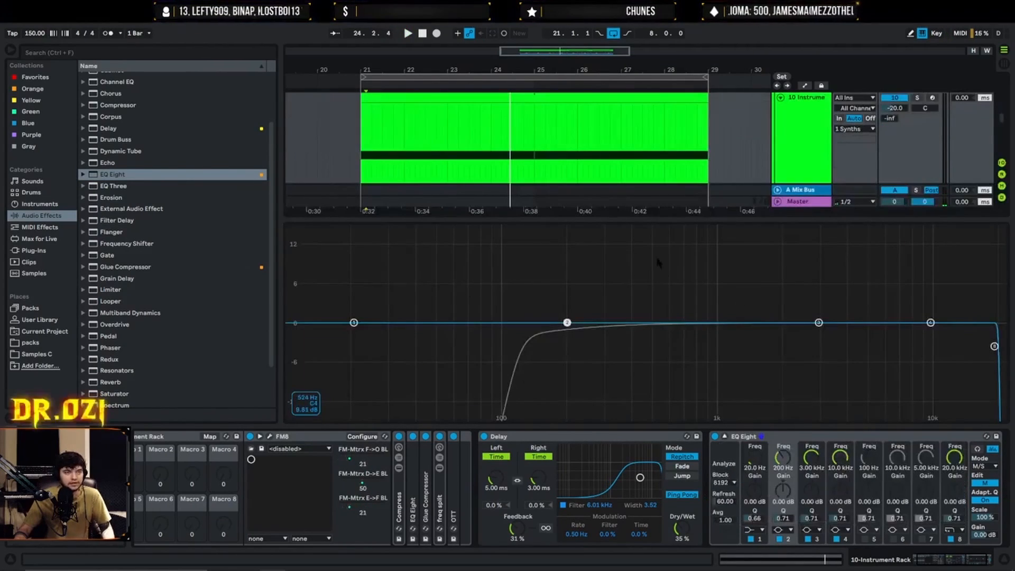
left_click(725, 436)
Set operator E's ratio to 4.0000 in FM8, and audition operator D's ratio up to 12.0000 before setting it to 4.0000.
left_click(271, 436)
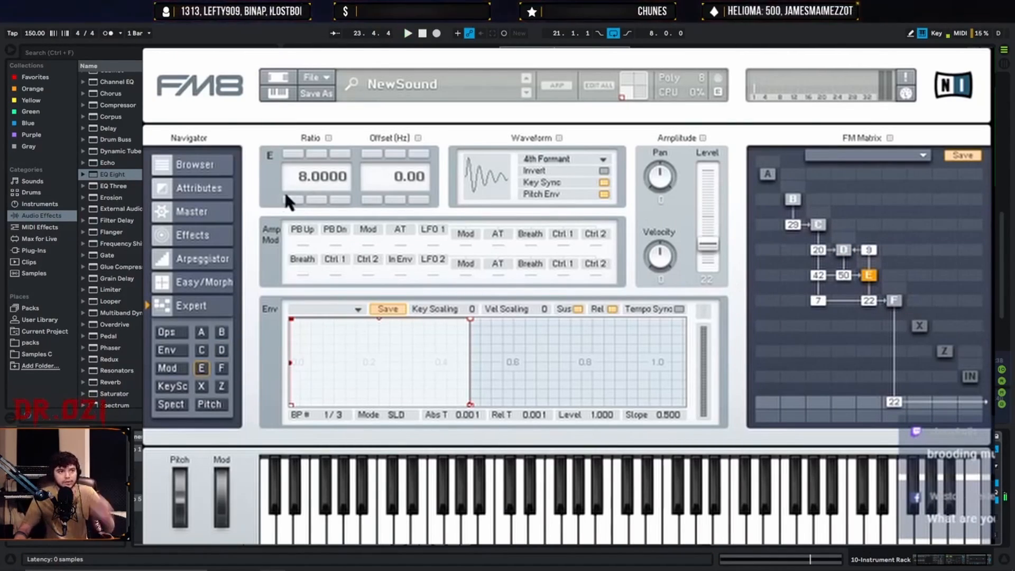
key("space")
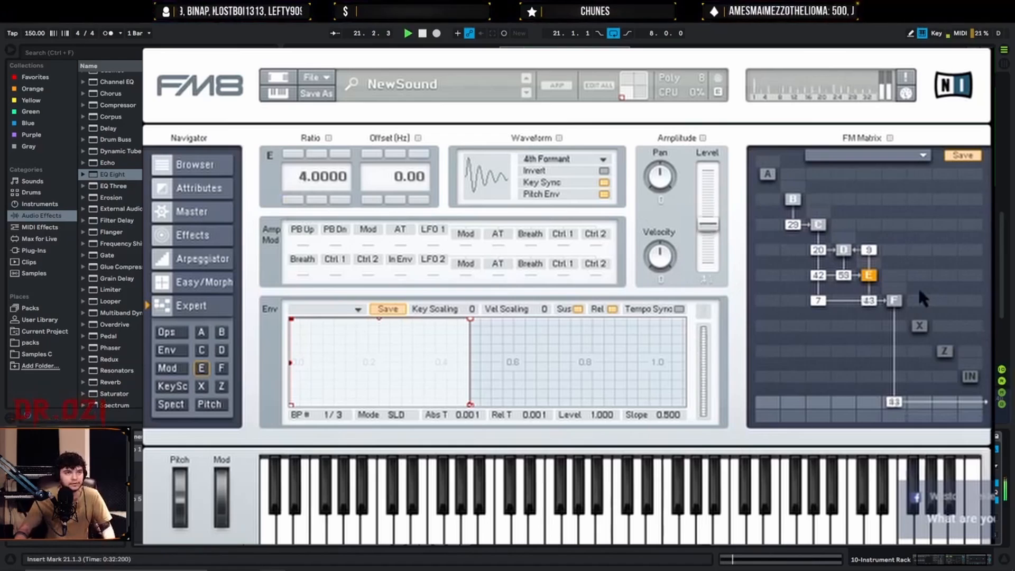
left_click(843, 249)
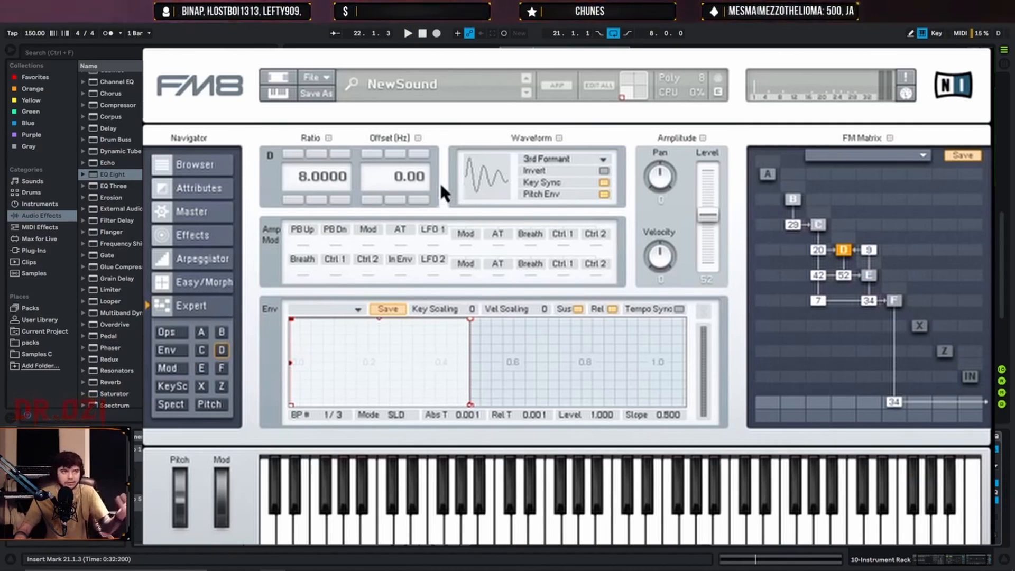
left_click(295, 152)
left_click(294, 152)
left_click(294, 152)
key("space")
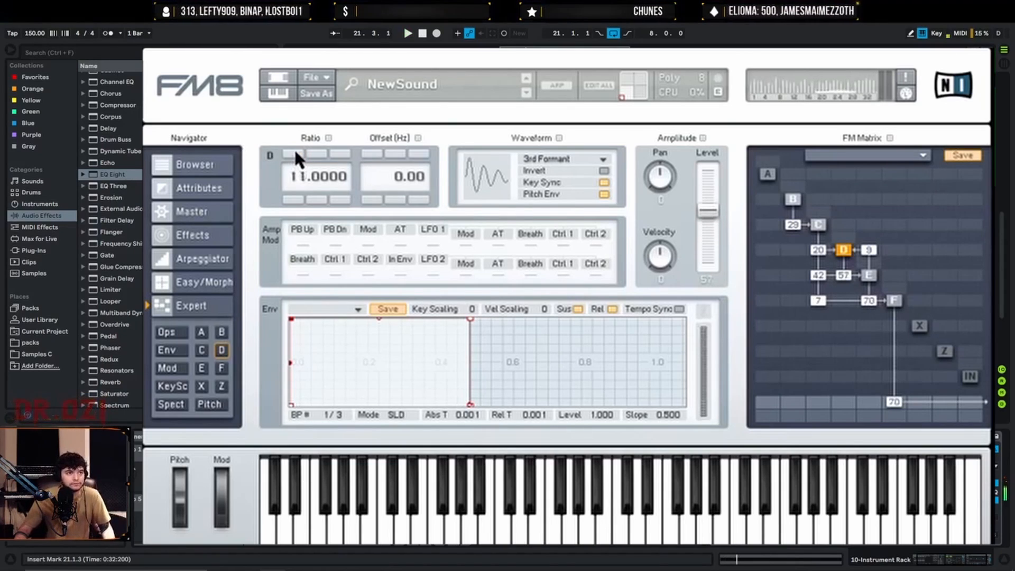
left_click(295, 152)
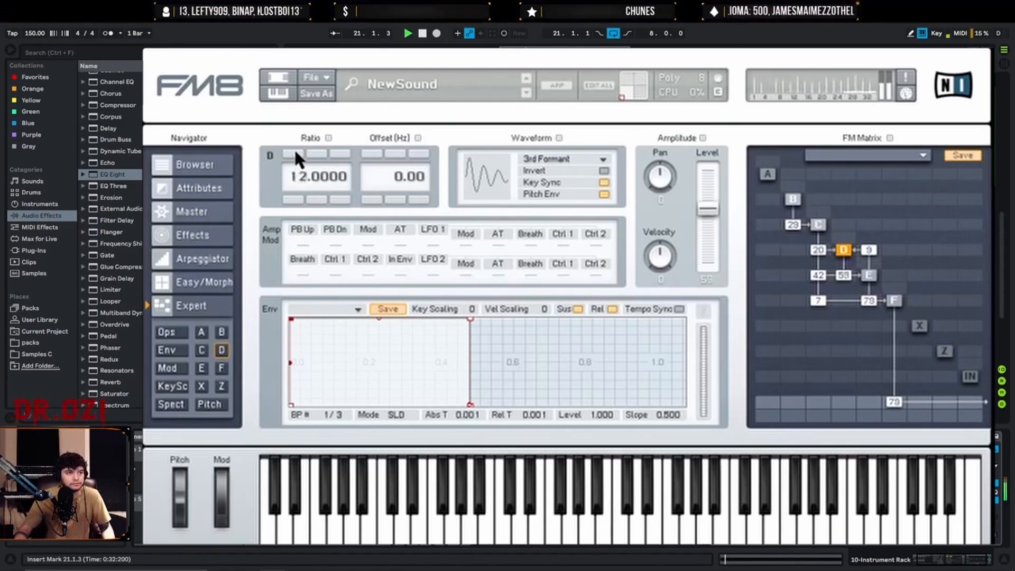
left_click(292, 200)
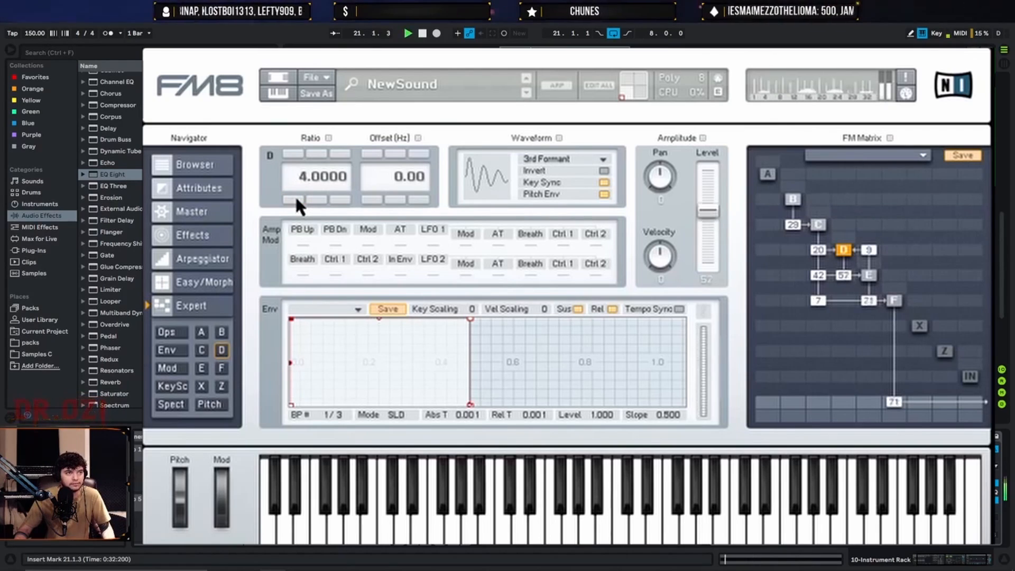
Audition operator C's ratio up to 9.0000 and lower it to 7.0000 while the loop plays.
left_click(818, 224)
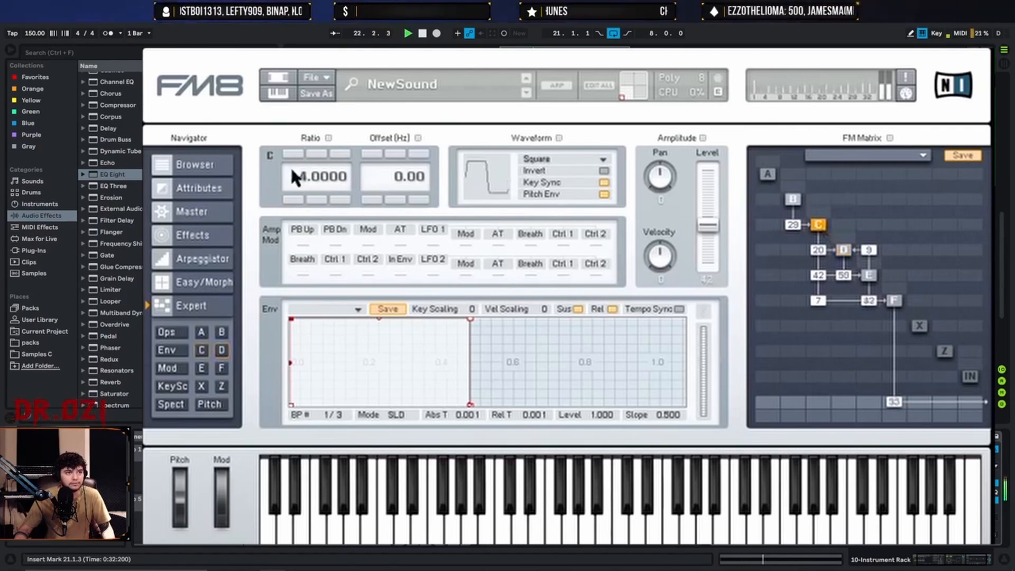
left_click(294, 153)
left_click(293, 154)
left_click(293, 153)
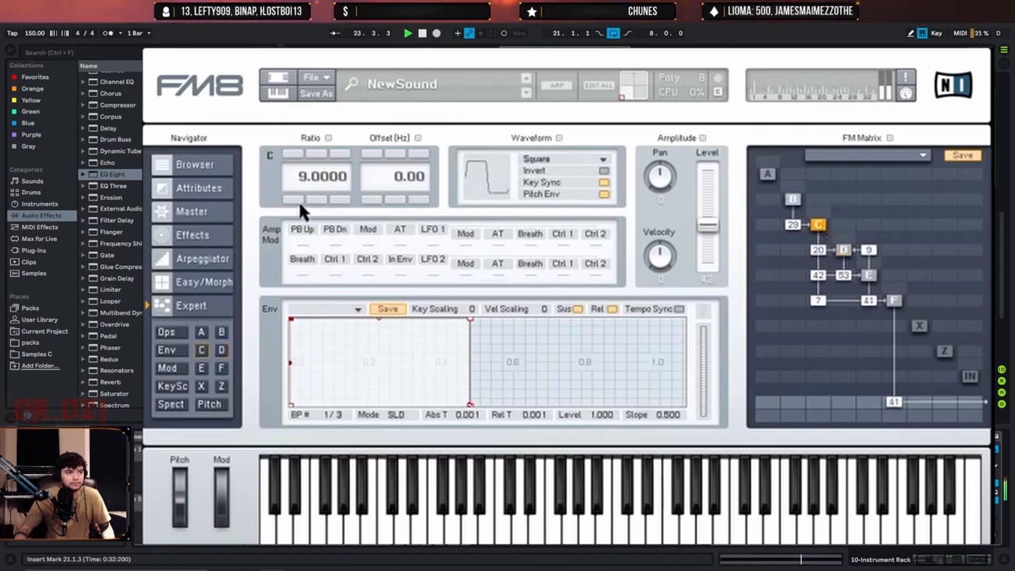
left_click(299, 201)
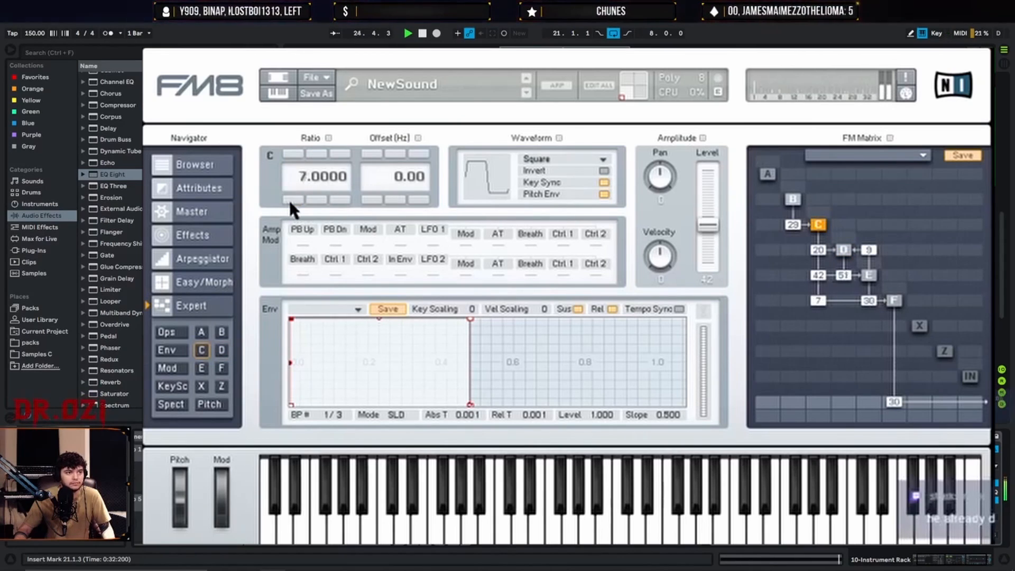
Set operator C's ratio to 6.0000 in FM8, and audition operator B modulating E and F before routing it into D at 19.
left_click(296, 153)
left_click(297, 200)
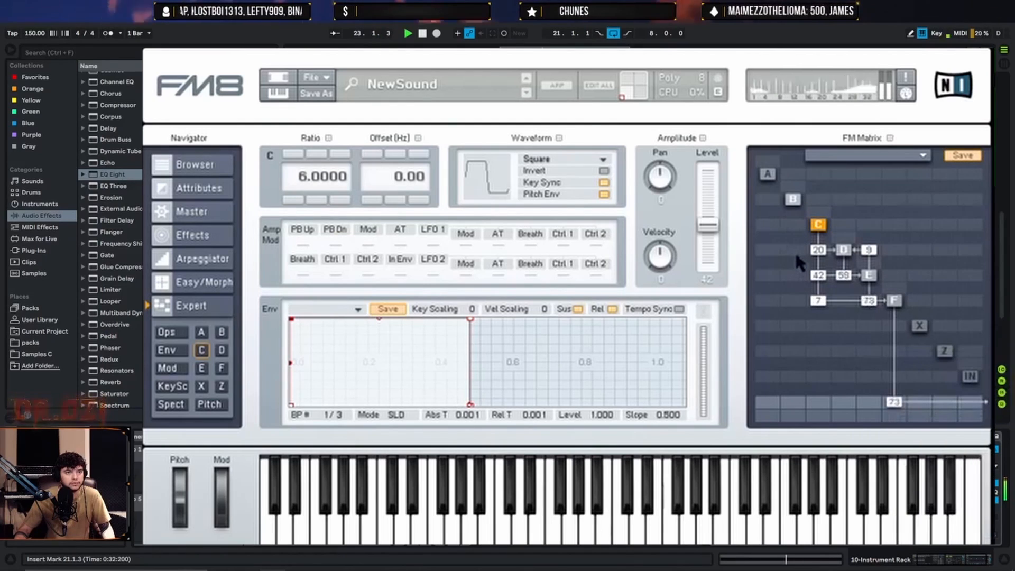
left_click(793, 270)
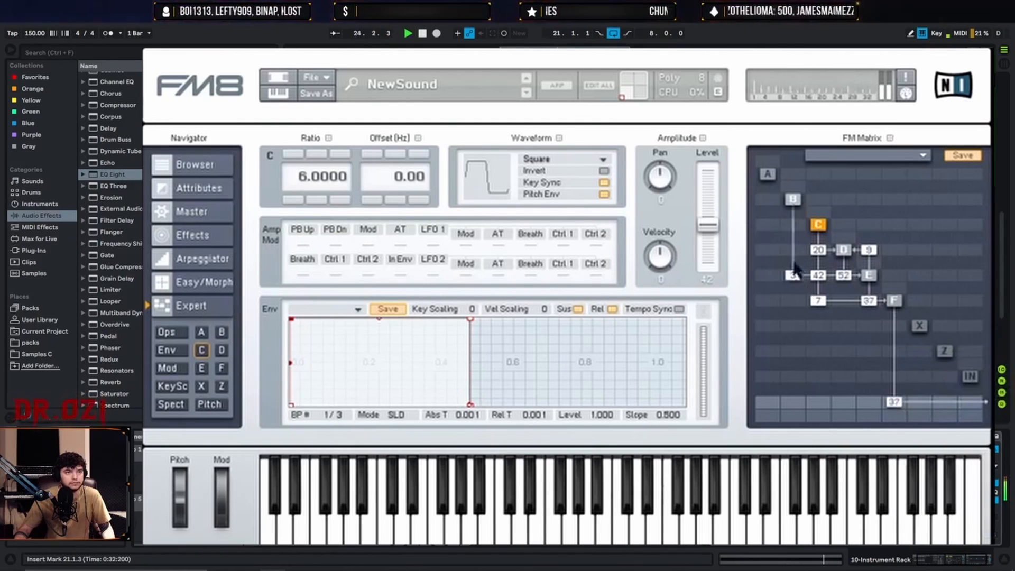
left_click_drag(795, 270, 794, 246)
left_click_drag(798, 303, 796, 291)
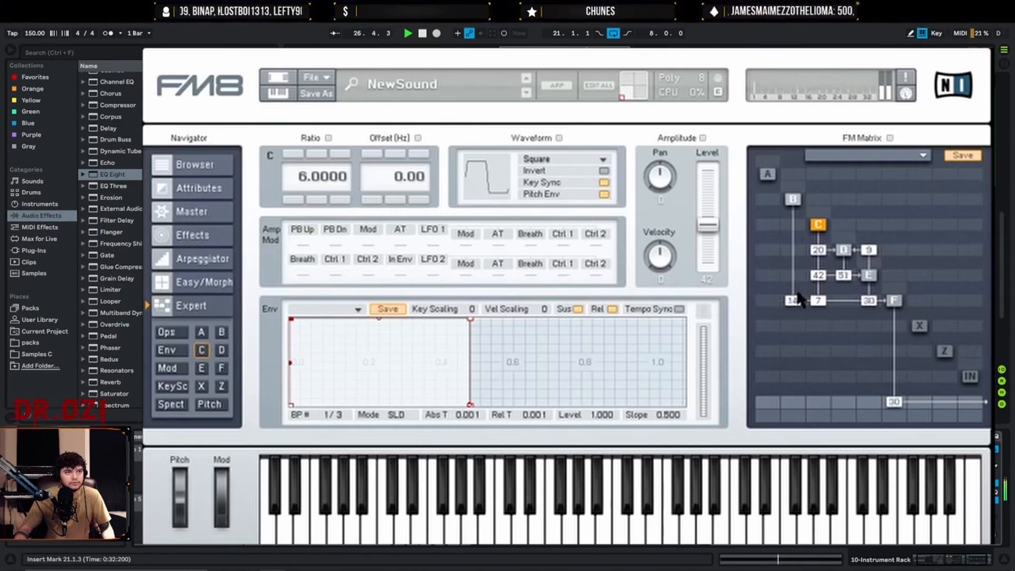
right_click(795, 296)
left_click_drag(795, 276, 803, 253)
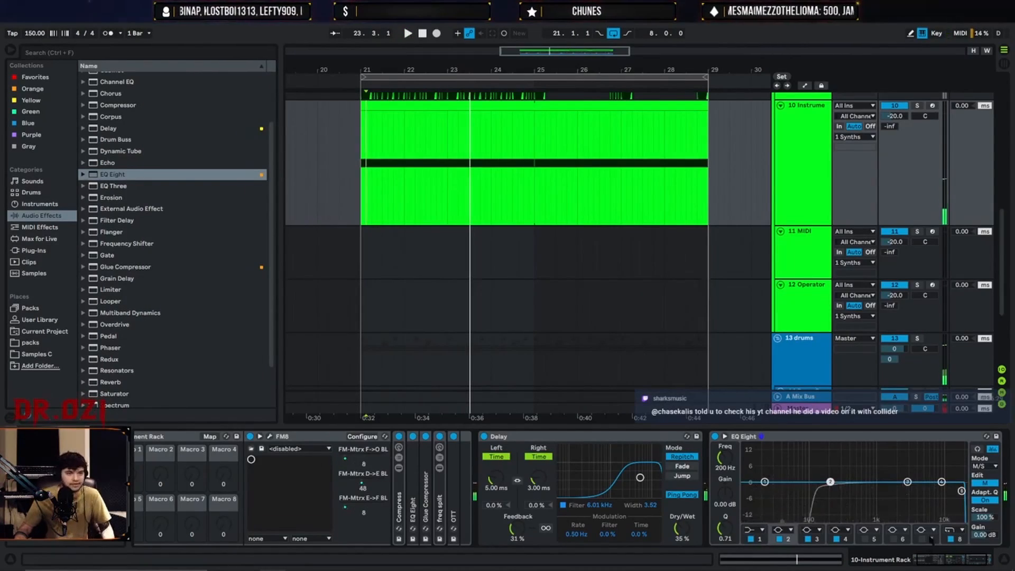
Collapse the FM8, Delay and EQ Eight devices in track 10's device chain.
left_click(917, 562)
double_click(341, 437)
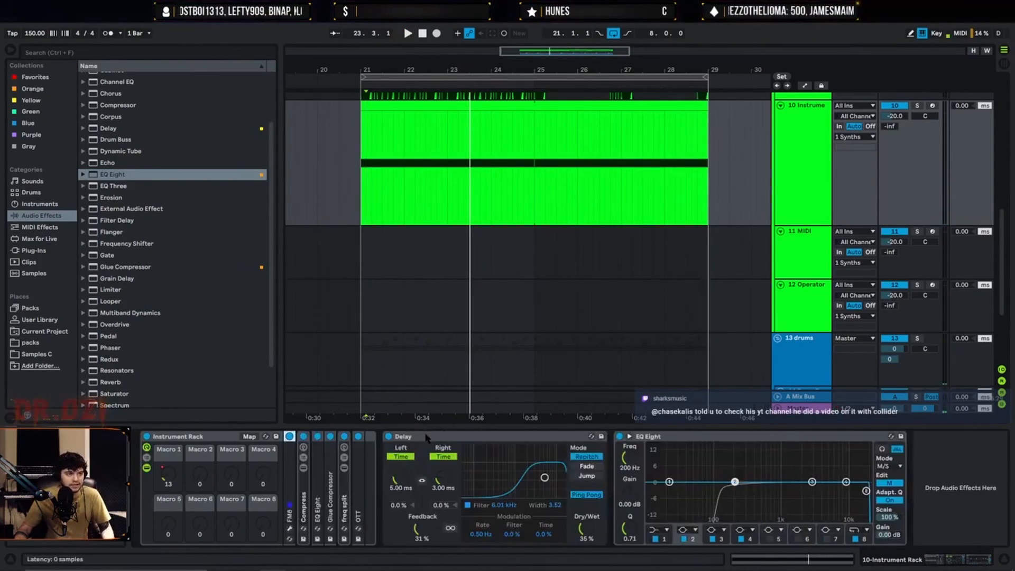
double_click(420, 436)
double_click(431, 436)
Display track 10's Macro 1 automation, play it from bar 21 and reshape a falling ramp in the first bar.
left_click(163, 477)
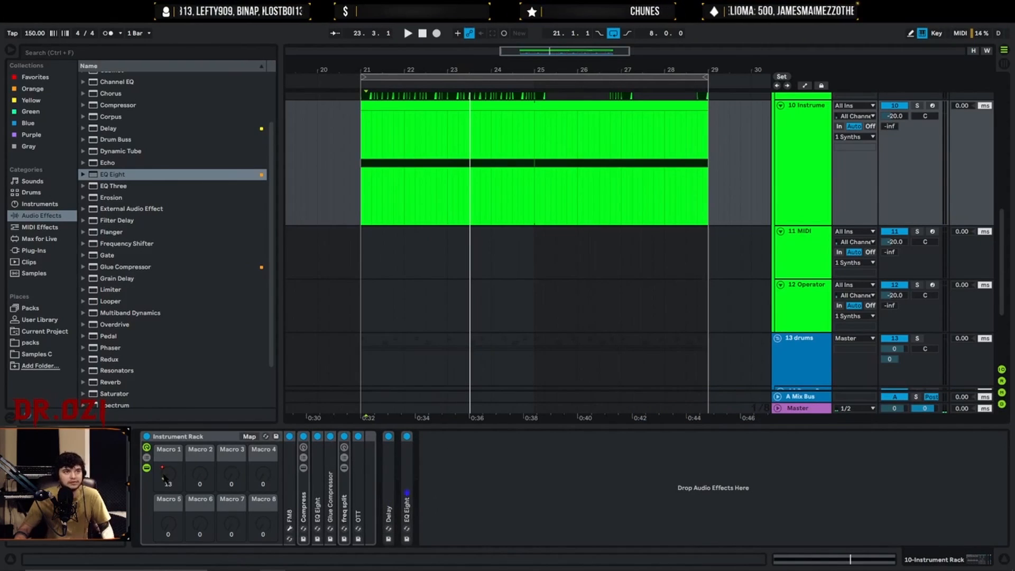
left_click(360, 196)
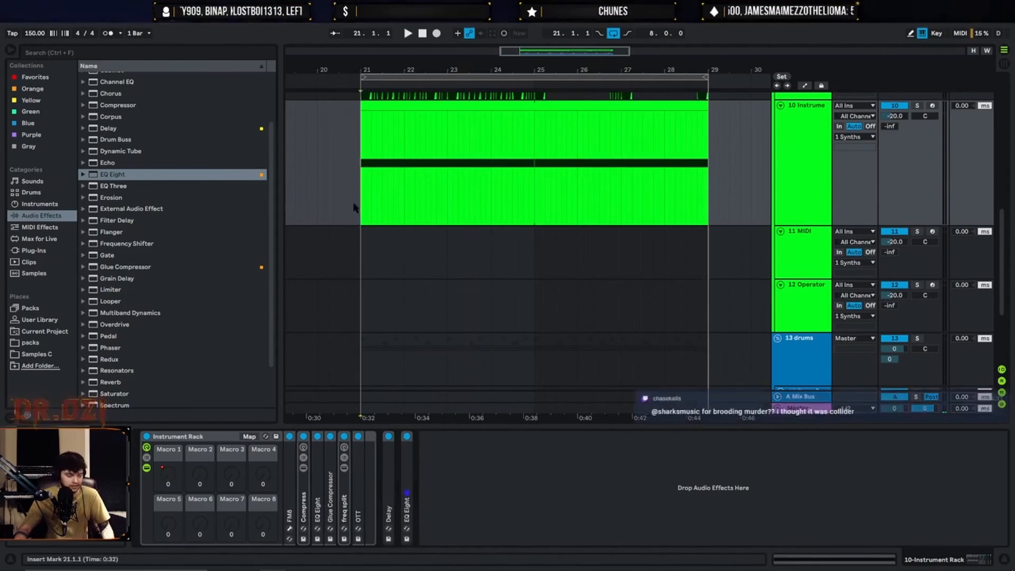
key("a")
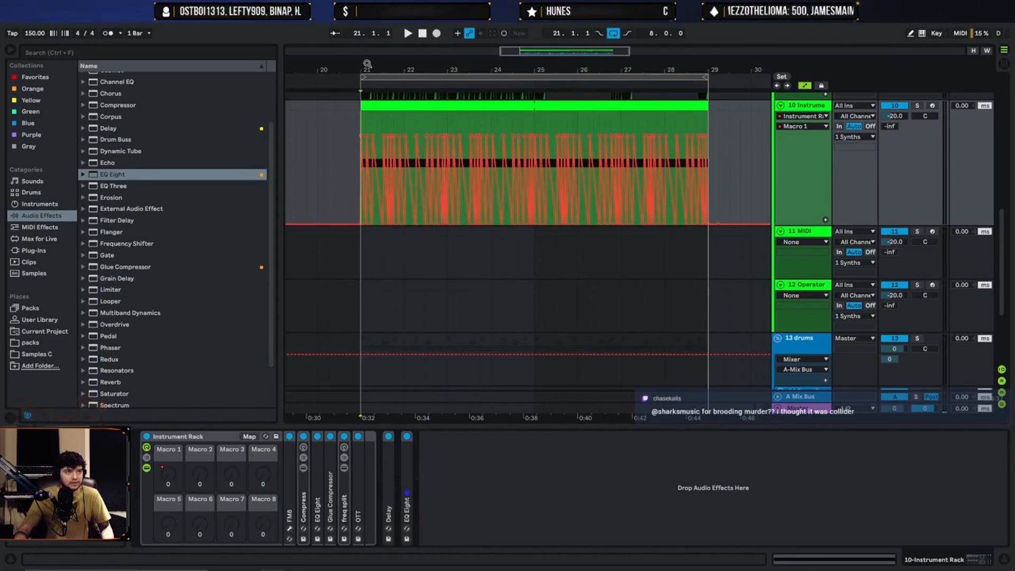
left_click_drag(367, 64, 372, 132)
key("space")
scroll(490, 193, "up", 1)
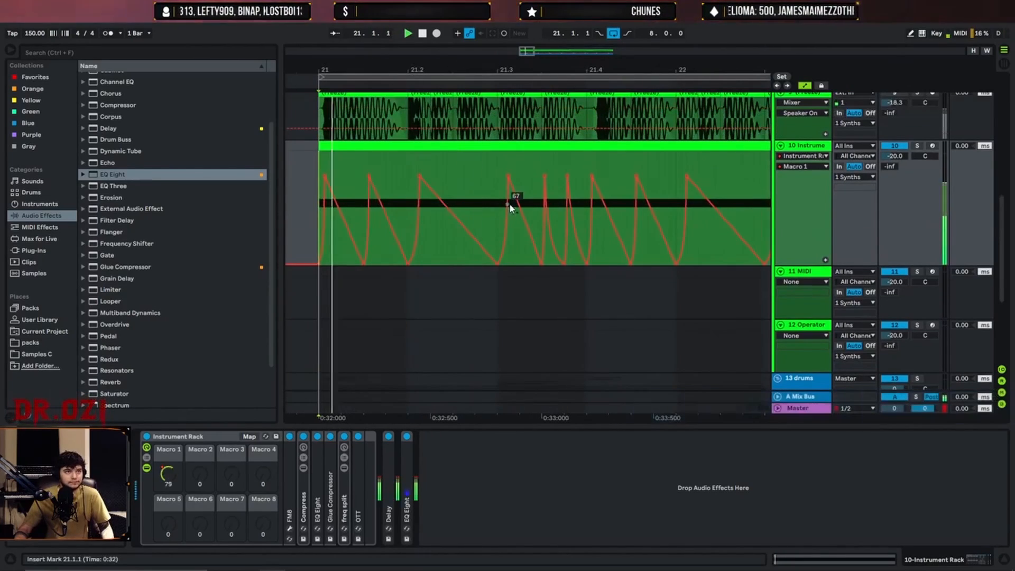
left_click_drag(453, 217, 472, 188)
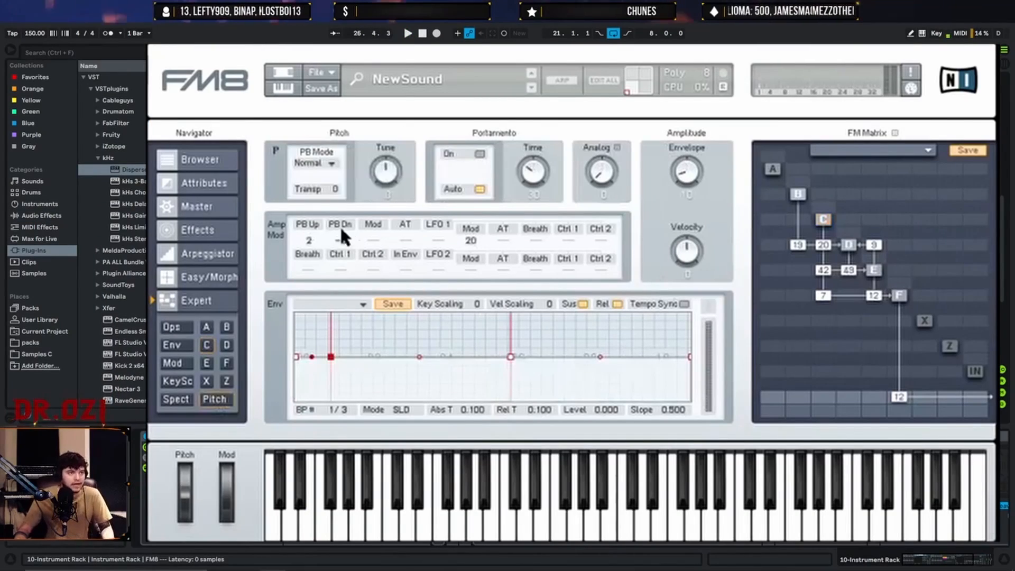
Set FM8's upward pitch bend amount to 5, and draw a dip of about -2373 at 1.1.3 in the clip's pitch bend envelope.
left_click(312, 239)
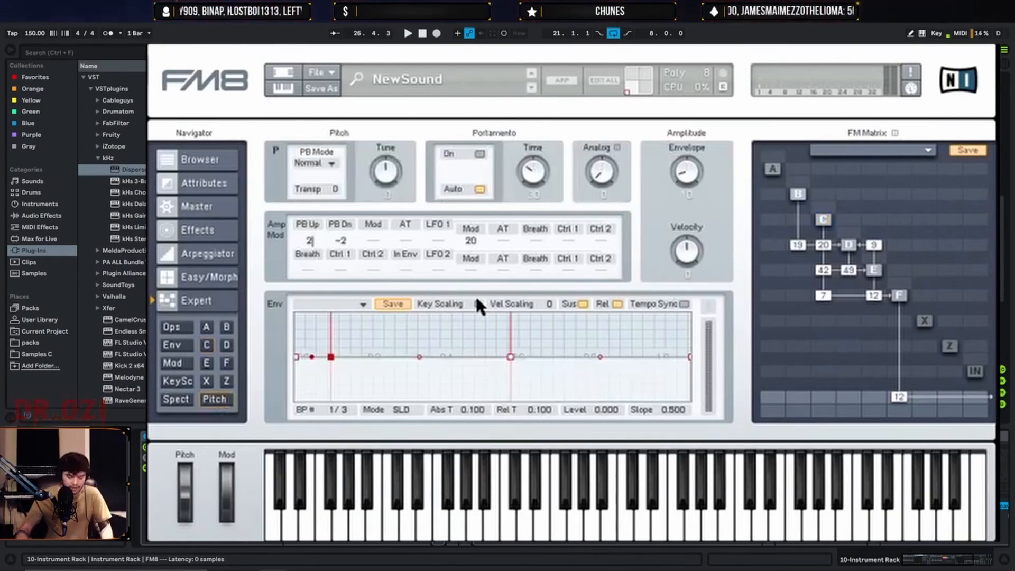
type("5")
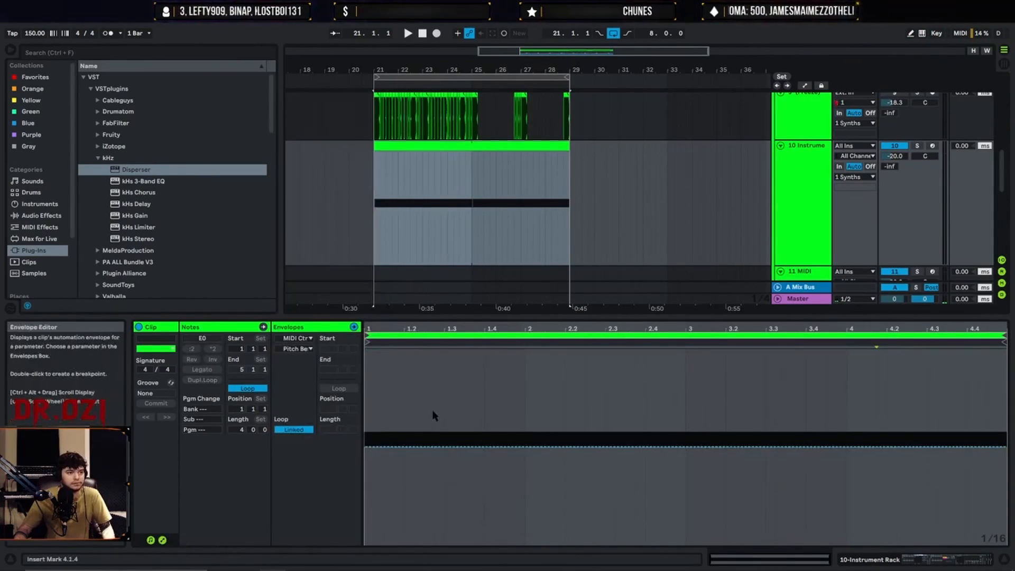
key("space")
left_click_drag(384, 446, 386, 477)
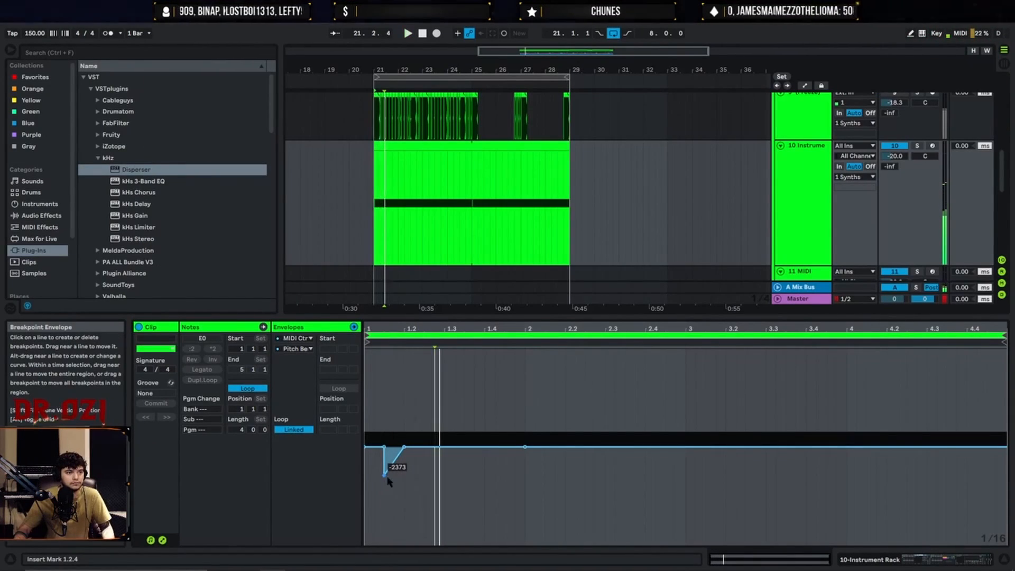
right_click(383, 479)
left_click(427, 282)
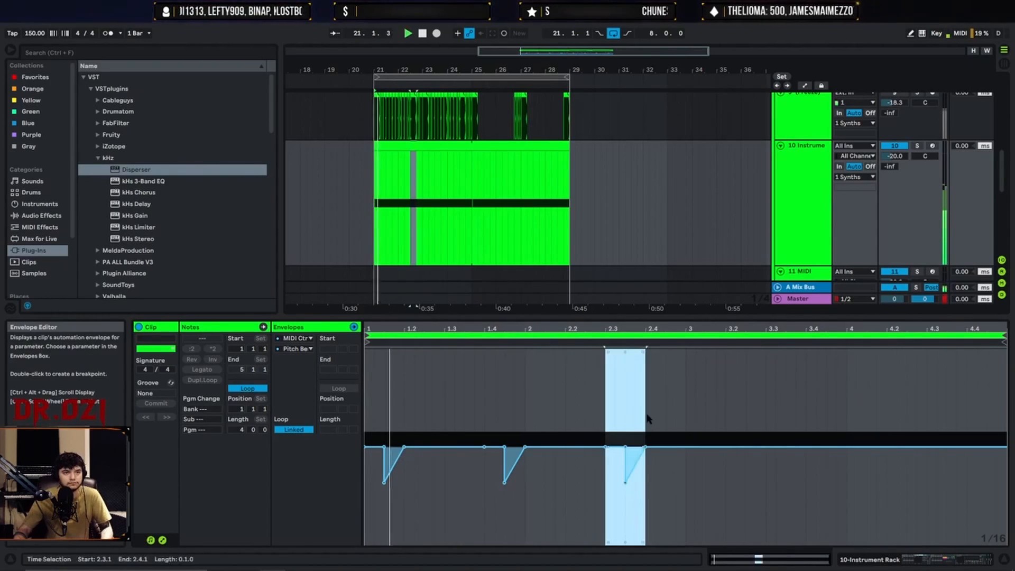
Duplicate the first two bars of pitch bend dips into bars 3 and 4 of the envelope.
left_click(677, 399)
left_click_drag(685, 391, 387, 404)
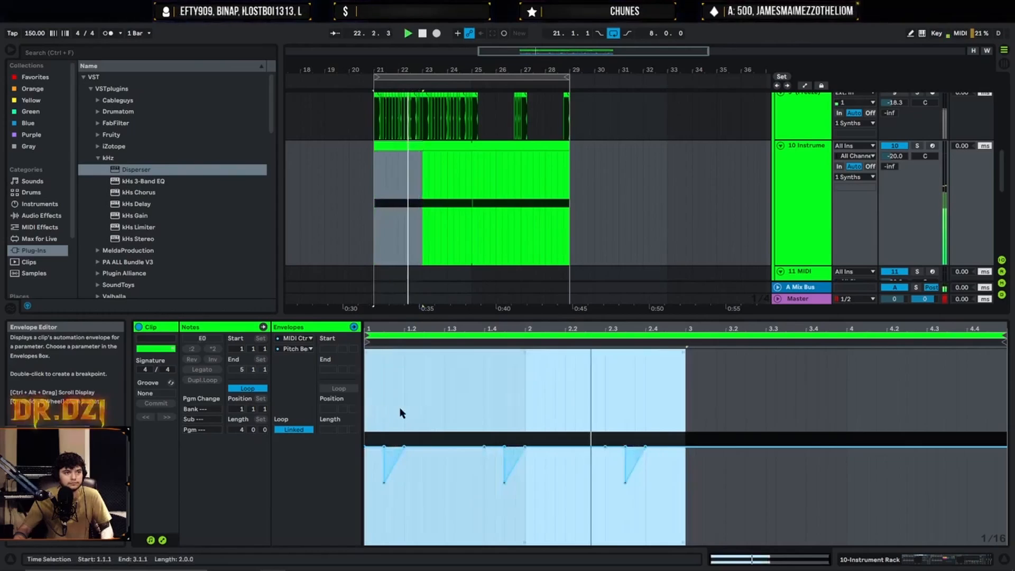
key("ctrl+d")
left_click(688, 407)
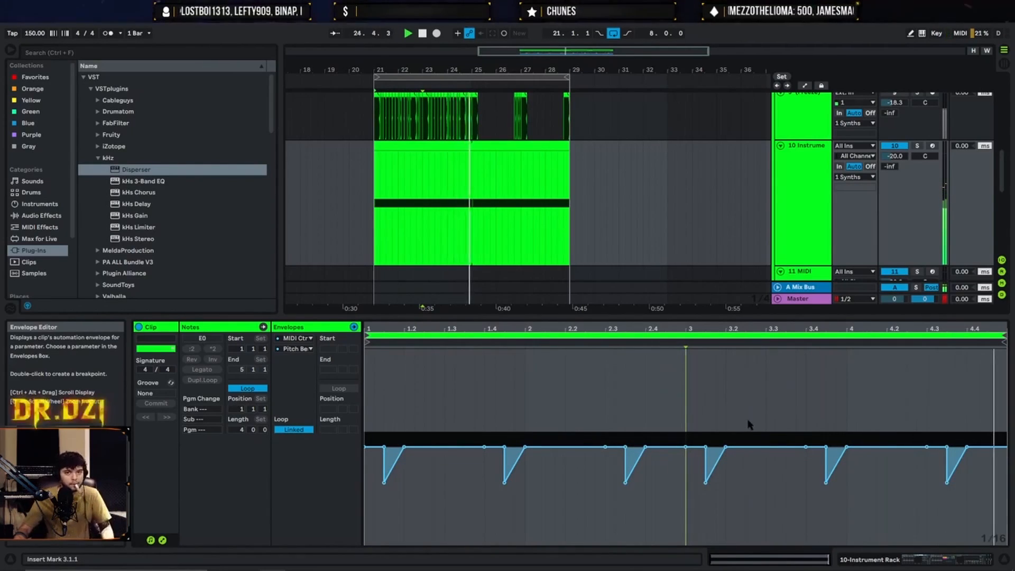
Add rising ramps after the pitch bend dips in bars 1 and 2, and paste the dip-and-rise shape over each dip in bars 3 and 4.
left_click(484, 406)
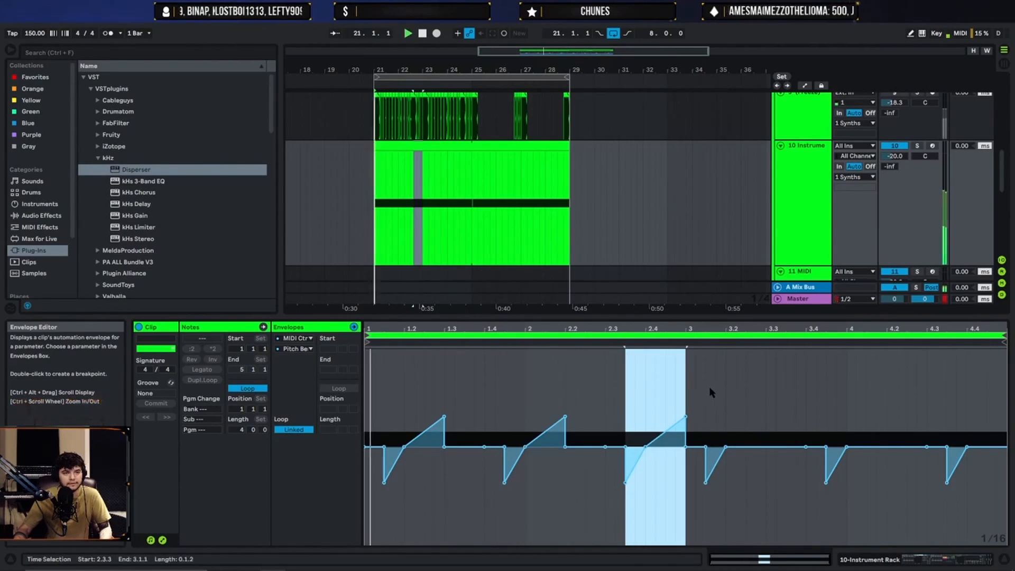
left_click(707, 391)
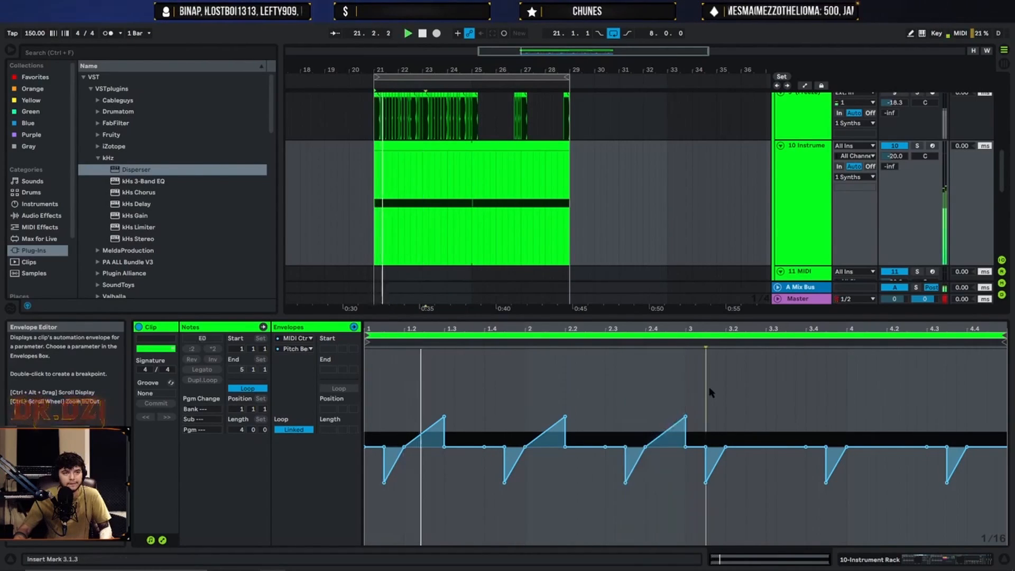
key("ctrl+v")
left_click(825, 408)
key("ctrl+v")
left_click(953, 408)
key("ctrl+v")
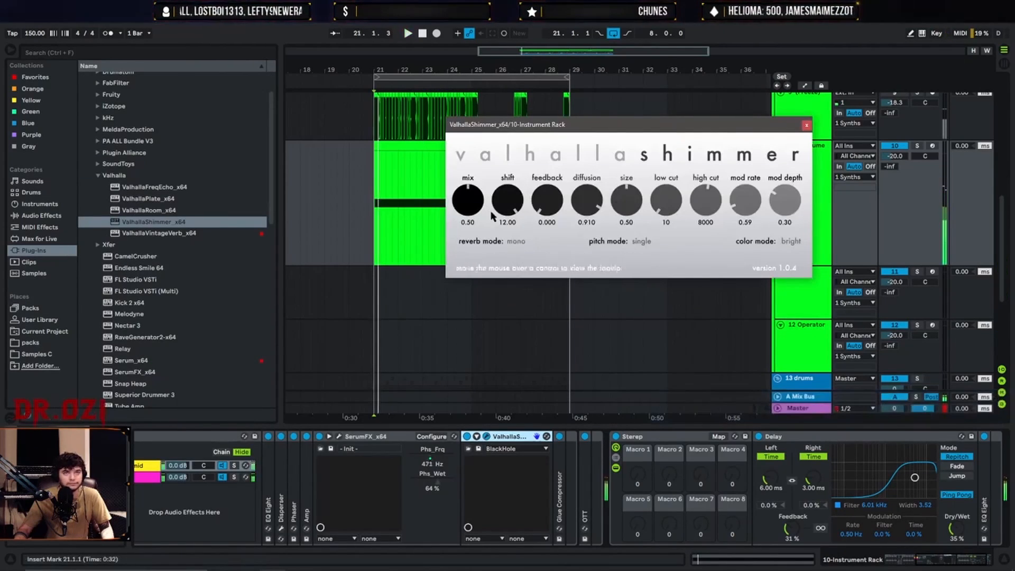
Solo track 10 and lower the ValhallaShimmer's mix while the loop plays.
left_click(916, 146)
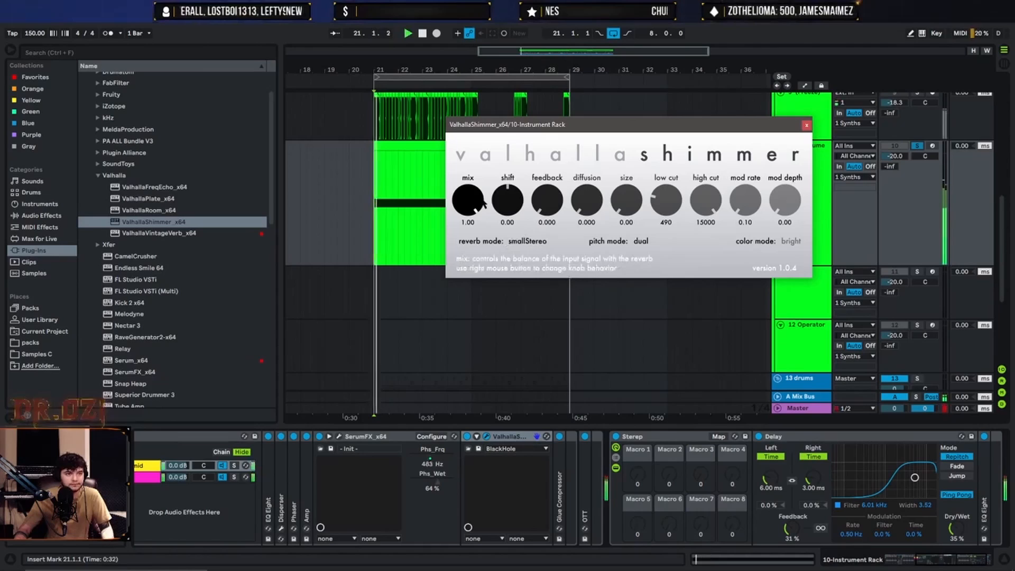
left_click_drag(474, 205, 462, 271)
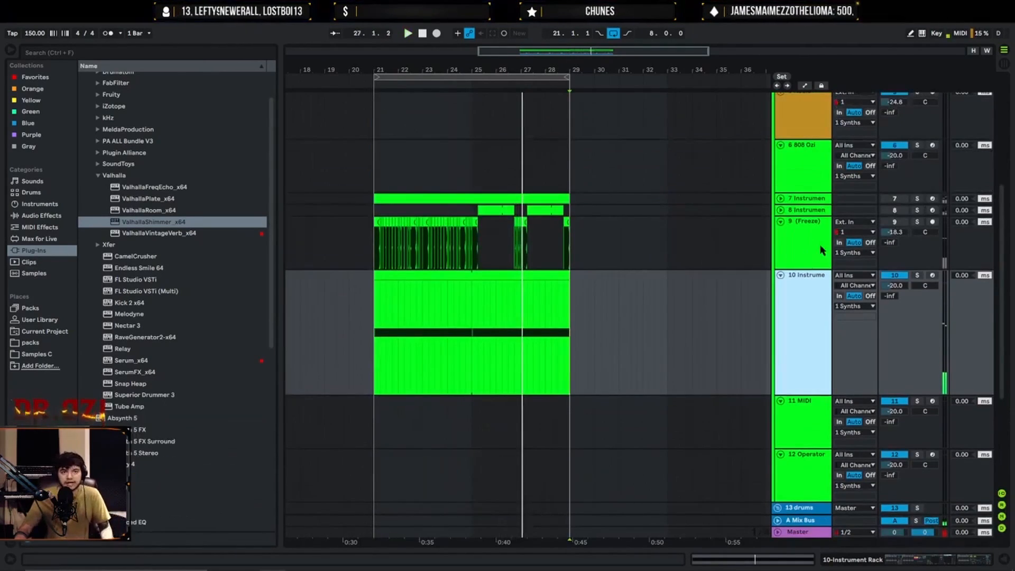
Activate the frozen track 9 and deactivate track 10 to audition the frozen version from bar 21.
left_click(794, 252)
key("0")
left_click(373, 243)
left_click(794, 301)
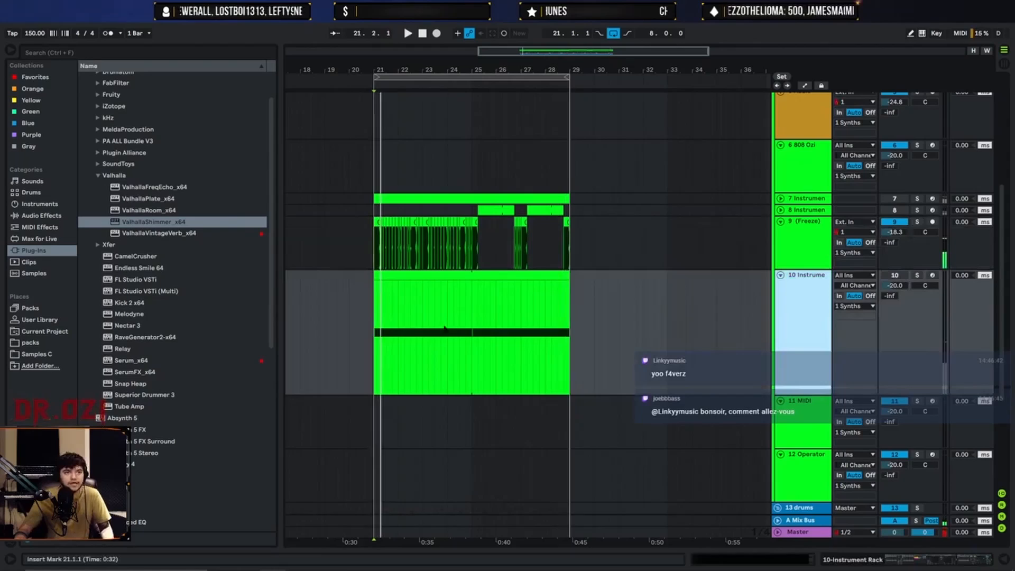
key("0")
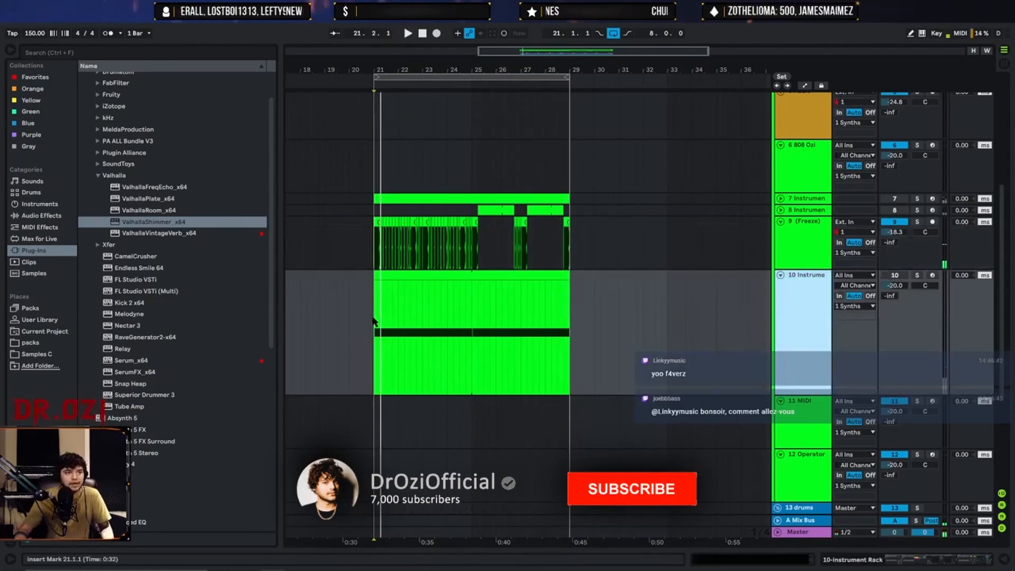
Return to bar 21, solo track 10 and select its clips from bar 21 to bar 29.
left_click(374, 321)
left_click(917, 275)
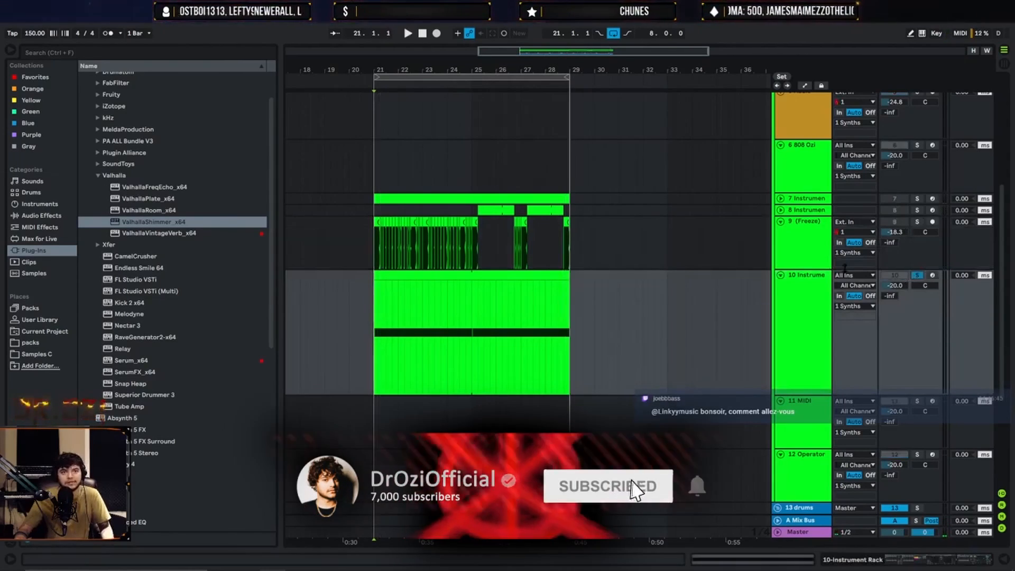
left_click(439, 275)
double_click(795, 283)
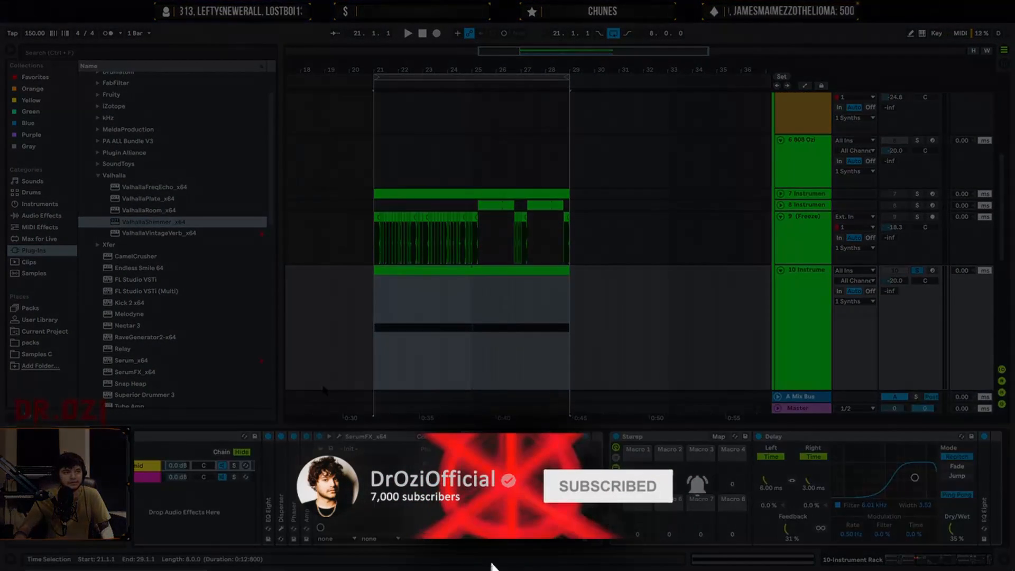